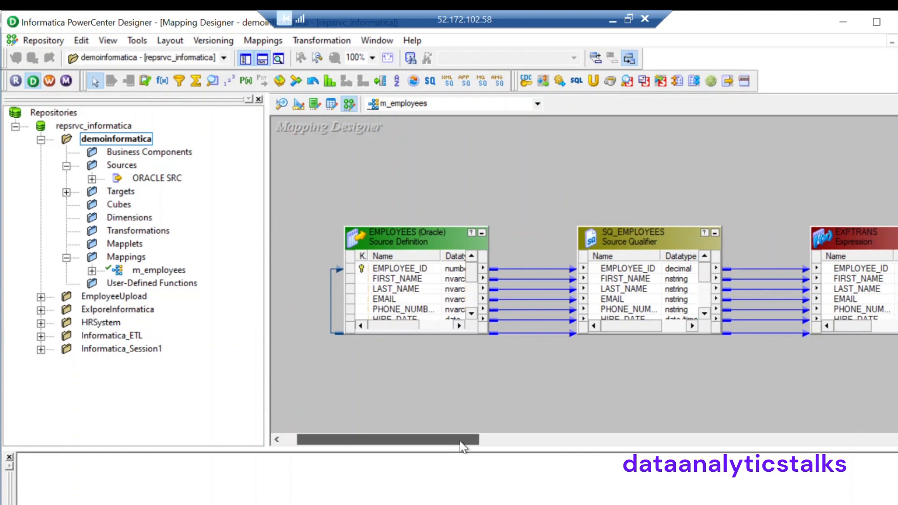
Step: Examine the m_employees mapping from its source through the expression to the target, and switch to the ETL diagram image
left_click_drag(459, 442, 534, 441)
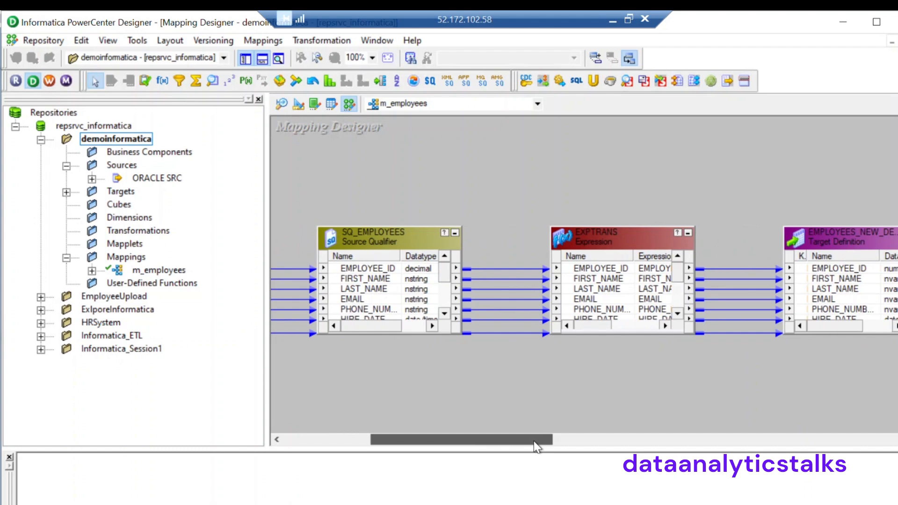
left_click_drag(534, 442, 534, 441)
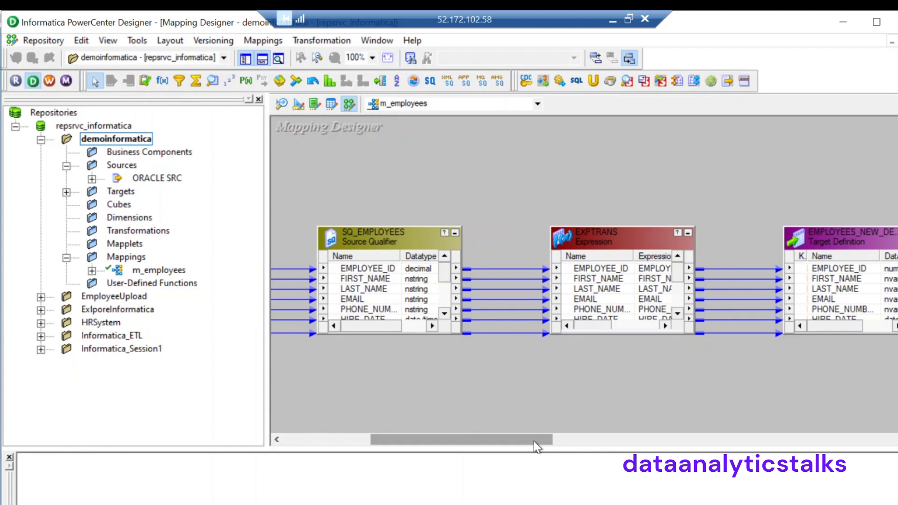
key("alt+Tab")
key("alt+Tab")
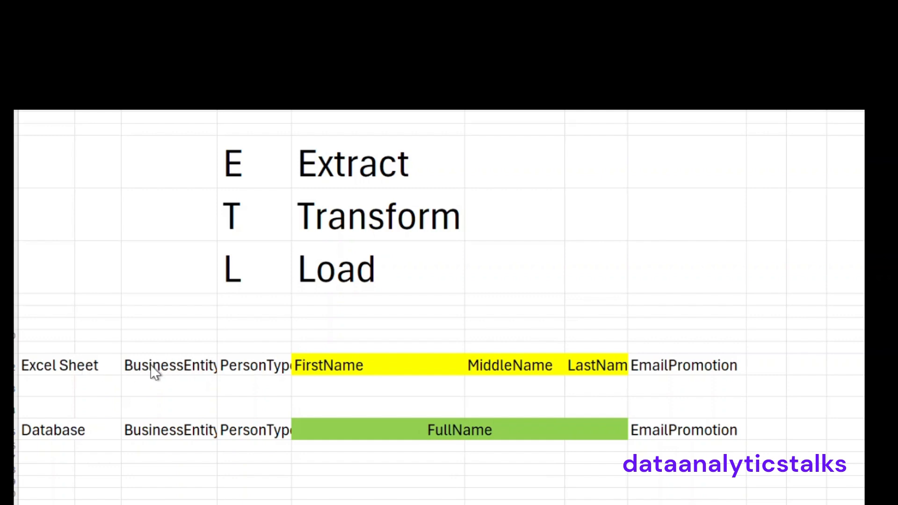
Step: Switch to persons_csv in WordPad and examine the header fields from BusinessEntityID to EmailPromotion
key("alt+Tab")
key("alt+Tab")
key("alt+Tab")
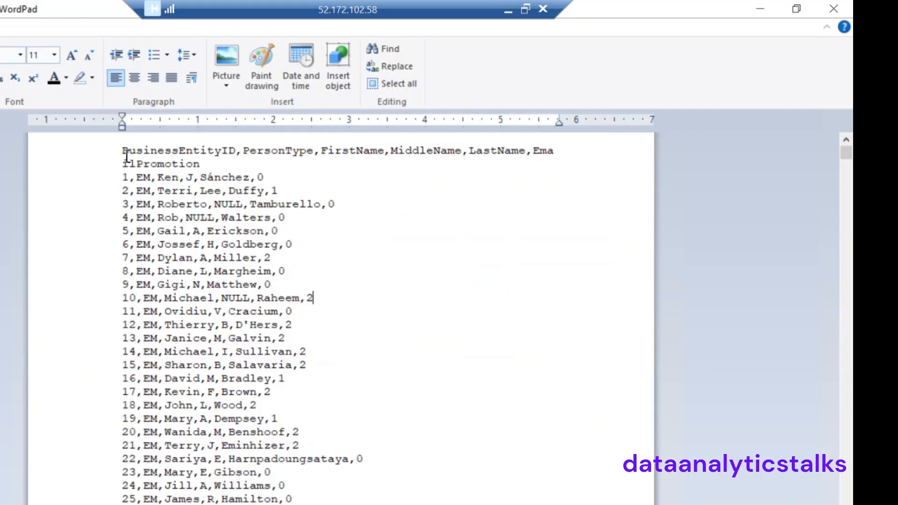
left_click_drag(122, 150, 232, 147)
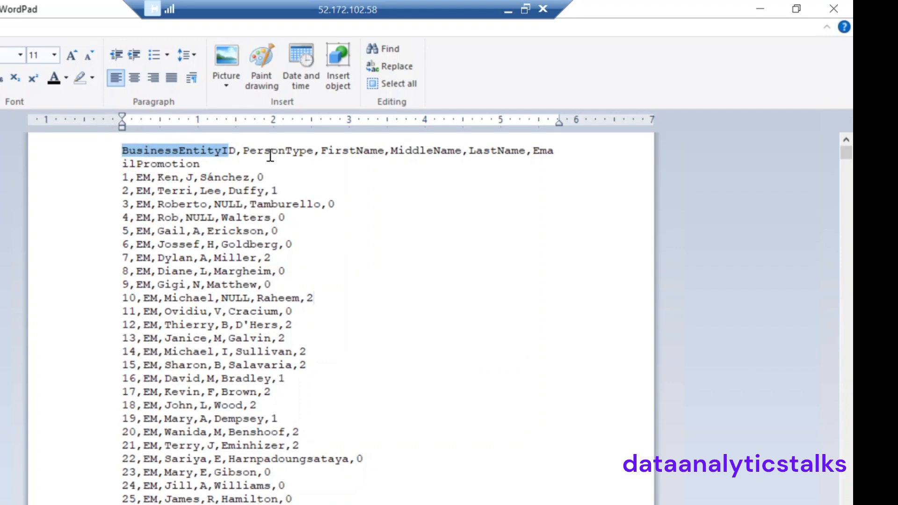
left_click(285, 151)
double_click(347, 151)
left_click(435, 152)
double_click(449, 150)
left_click(540, 150)
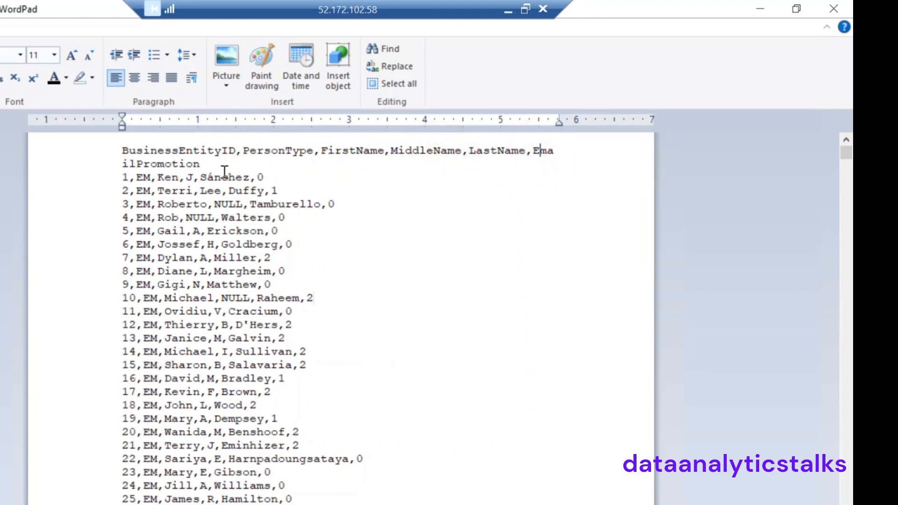
Step: Consult the ETL diagram image and switch to Oracle SQL Developer to examine the column definitions of the PERSONS table
key("alt+Tab")
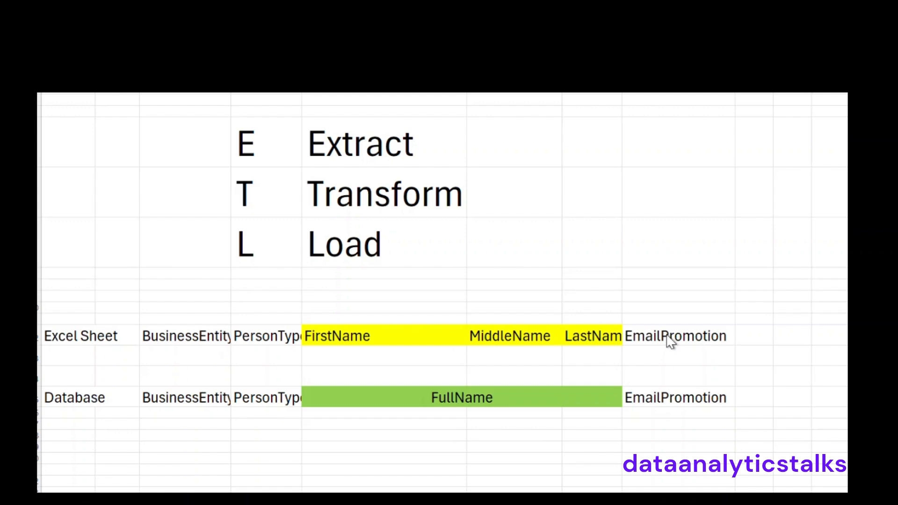
key("alt+Tab")
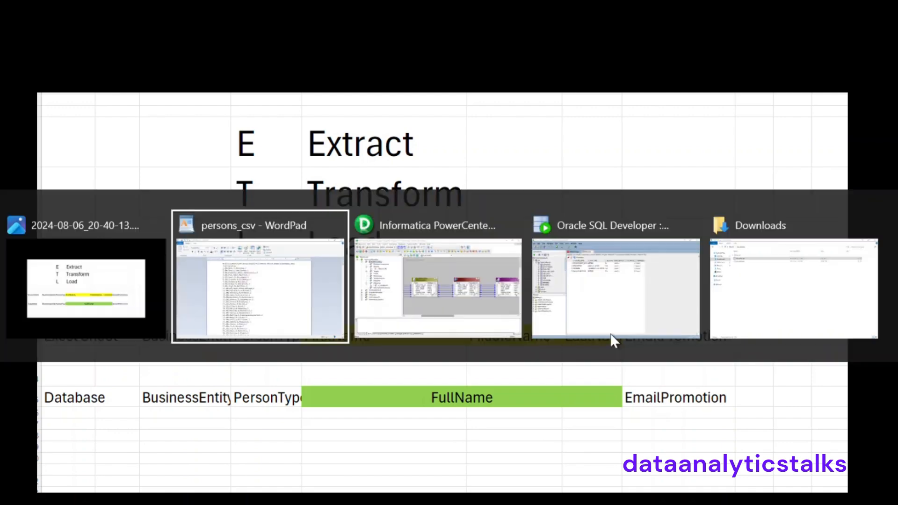
key("alt+Tab")
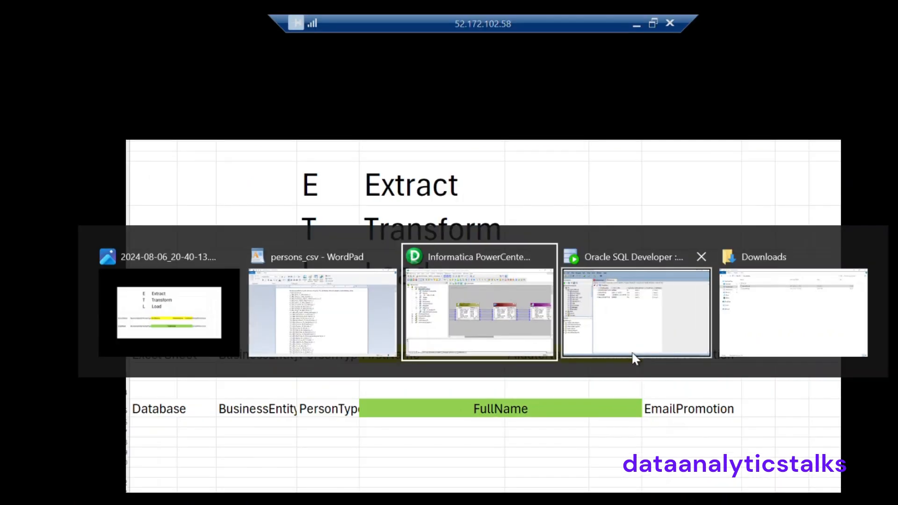
left_click(633, 356)
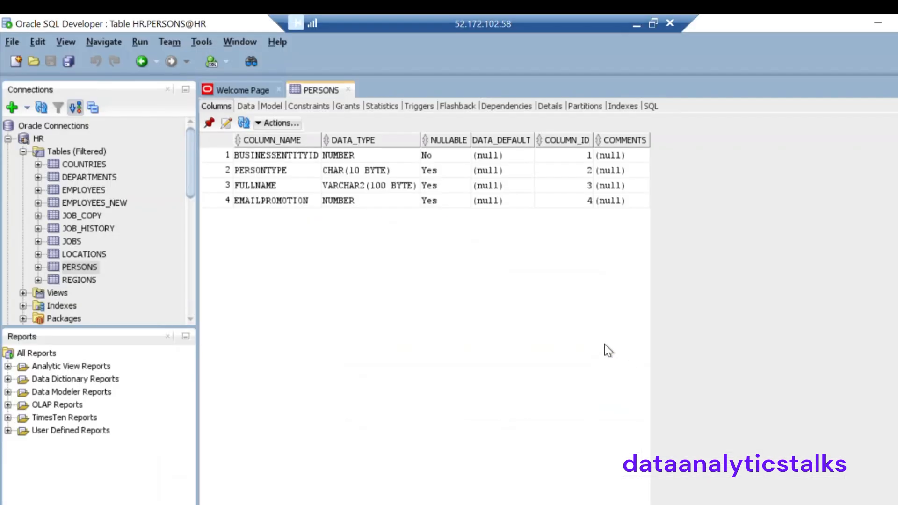
left_click(94, 269)
right_click(95, 272)
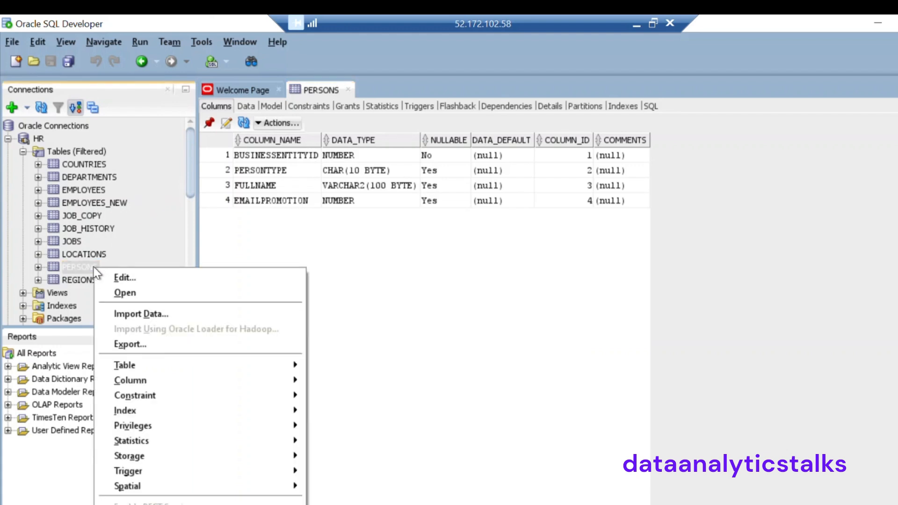
left_click(395, 278)
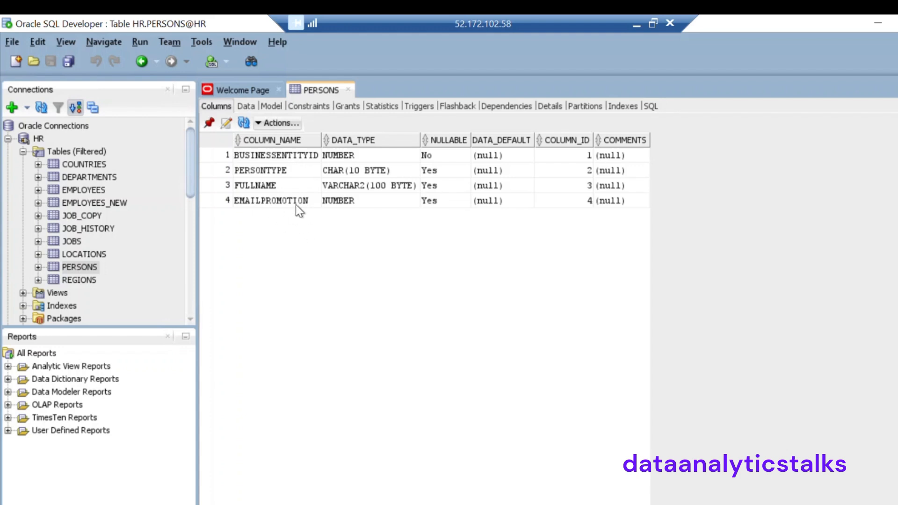
Step: View the PERSONS table's data and its model diagram, and return to the data view
left_click(248, 107)
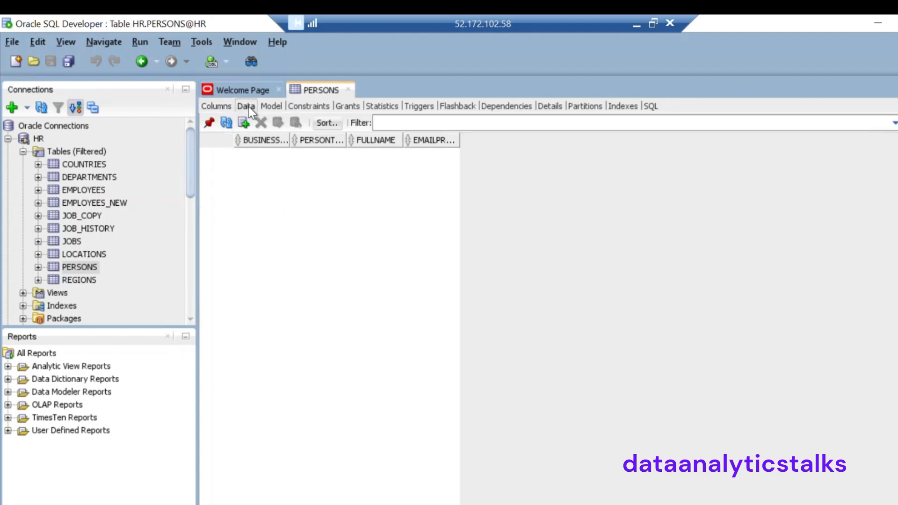
left_click(270, 107)
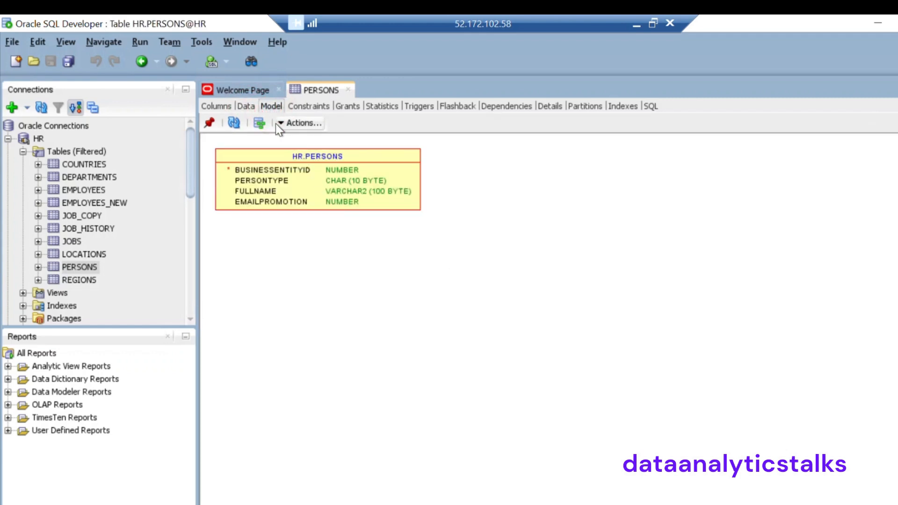
left_click(245, 107)
Step: Skim the persons_csv rows in WordPad and compare the name fields in the ETL diagram with the PERSONS table in Oracle SQL Developer
key("alt+Tab")
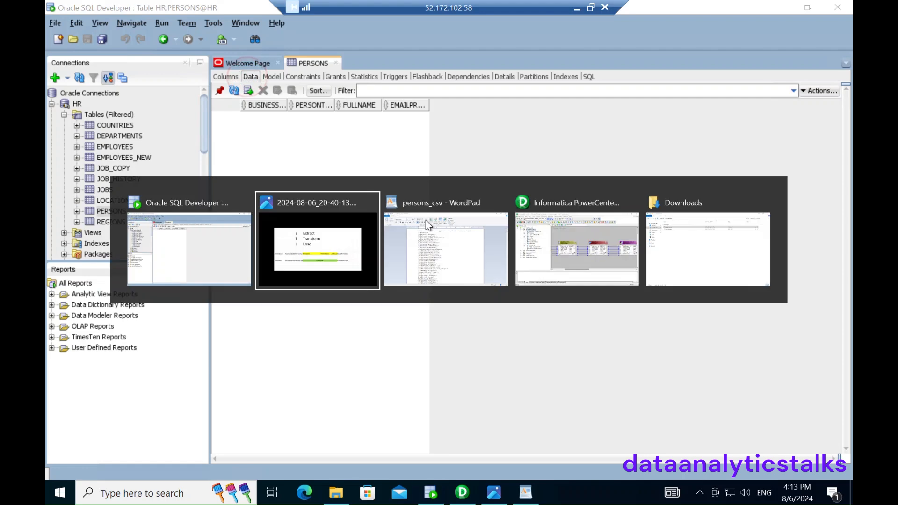
left_click(426, 220)
scroll(467, 251, "down", 6)
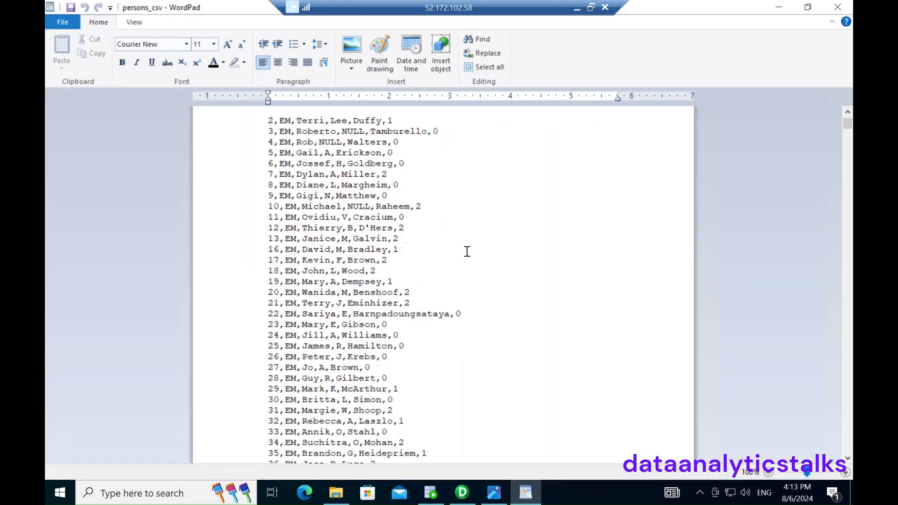
scroll(467, 251, "up", 7)
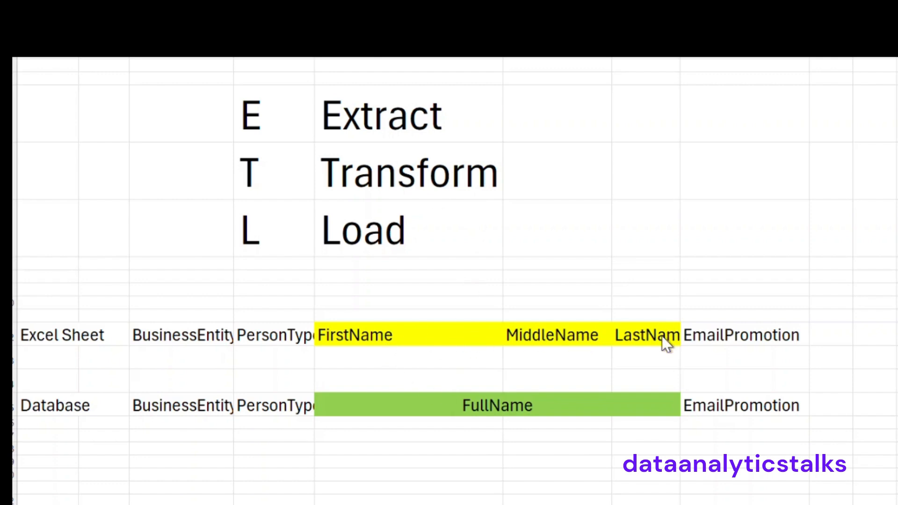
key("alt+Tab")
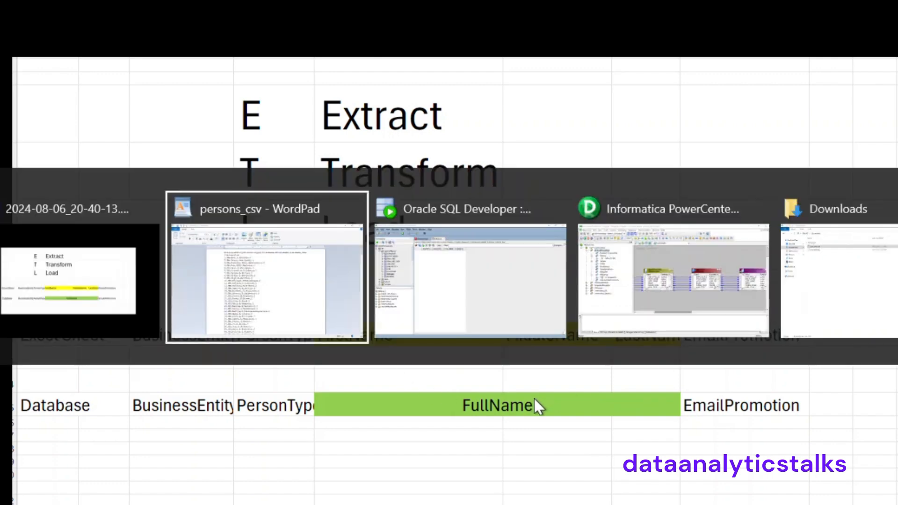
key("alt+Tab")
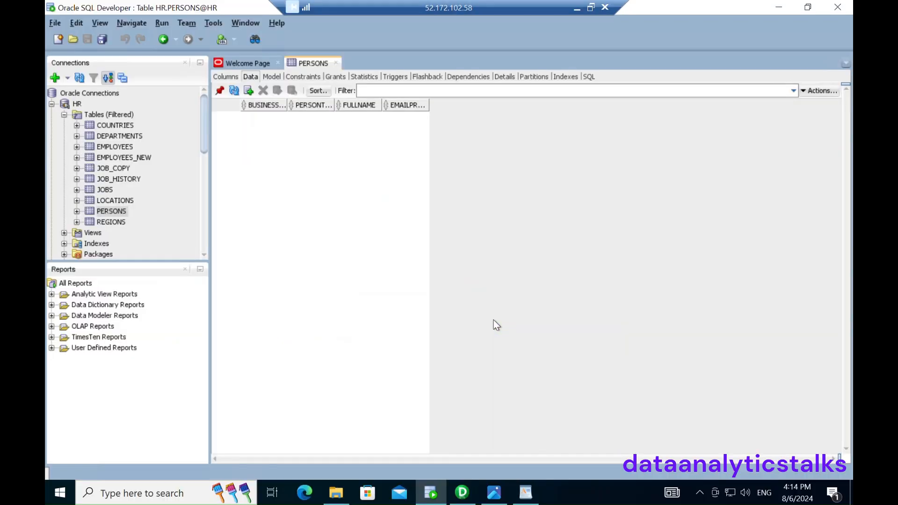
Step: Switch to persons_csv in WordPad and look through its records down to the last row
key("alt+Tab")
key("alt+Tab")
key("alt+Tab")
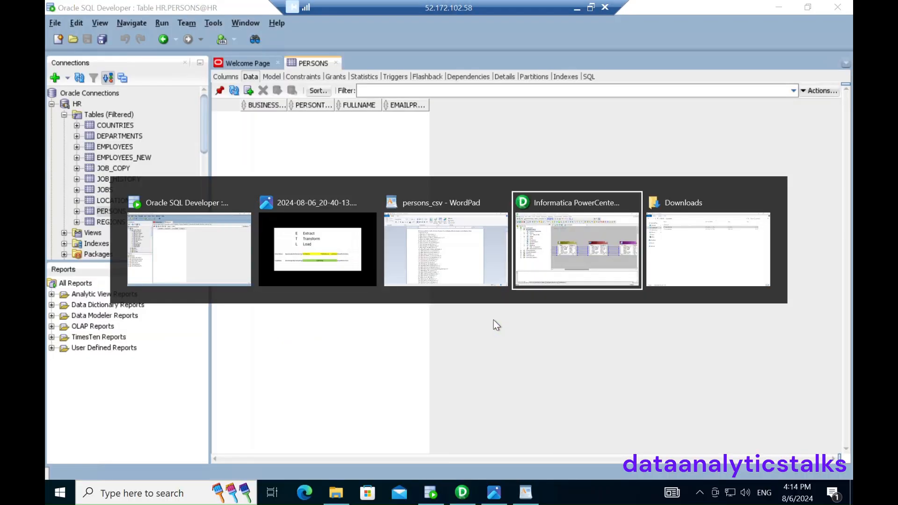
key("alt+shift+Tab")
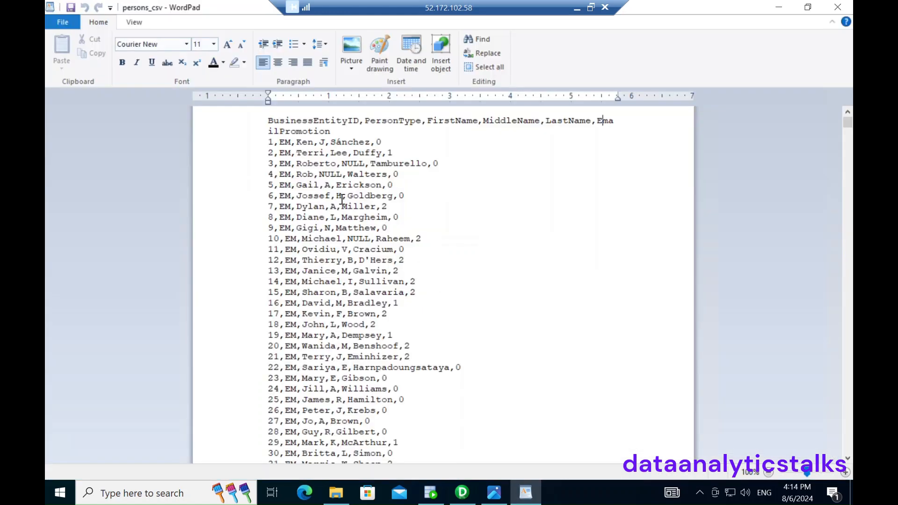
scroll(343, 201, "down", 7)
scroll(345, 210, "up", 7)
scroll(471, 301, "down", 20)
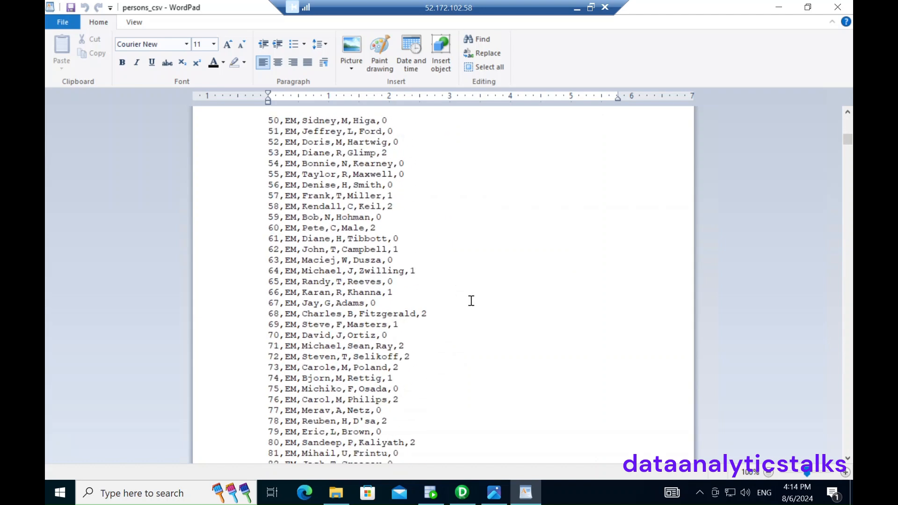
scroll(471, 300, "down", 20)
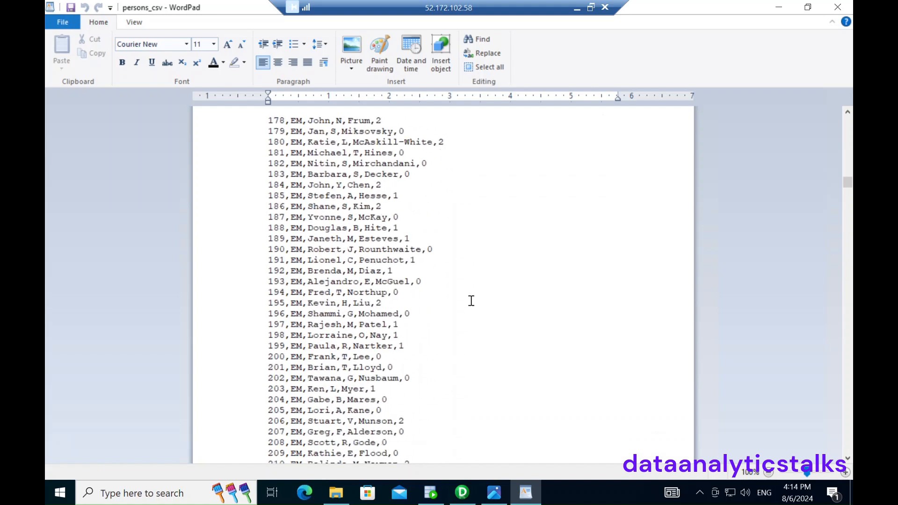
scroll(471, 301, "down", 20)
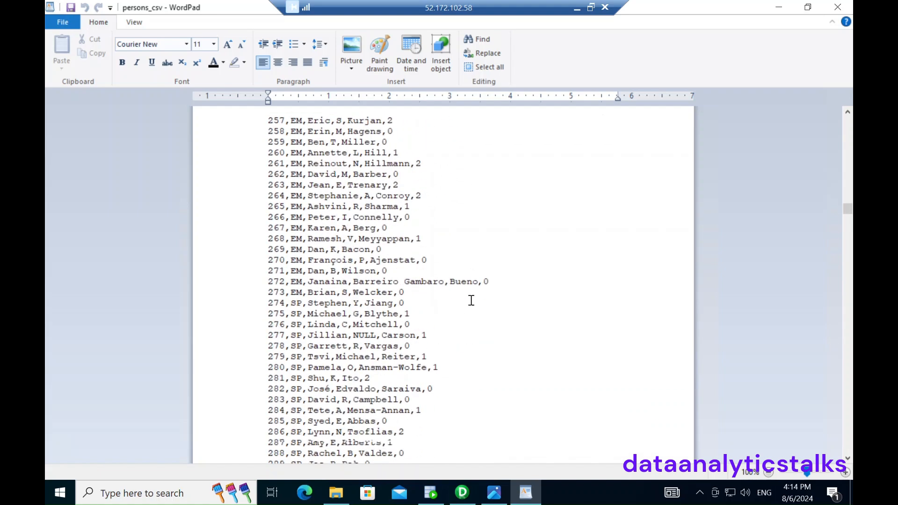
scroll(471, 300, "down", 3)
scroll(471, 300, "down", 8)
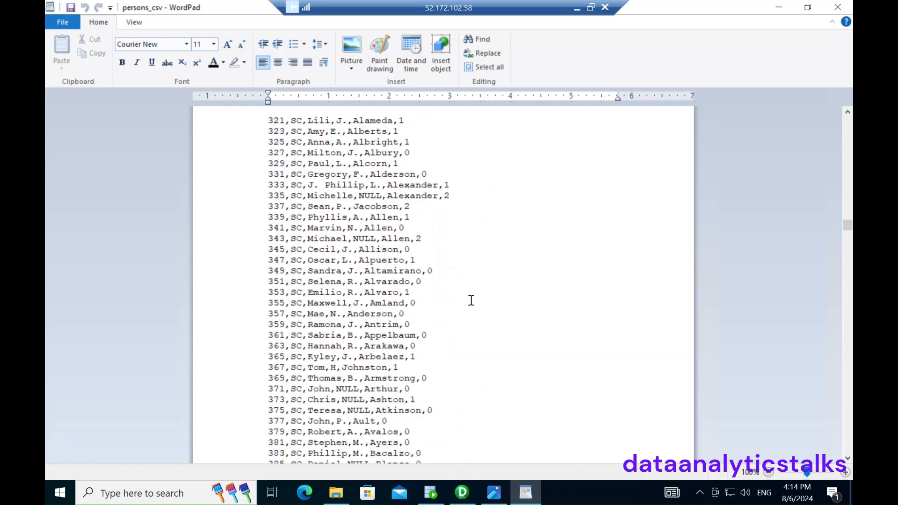
left_click_drag(846, 226, 843, 450)
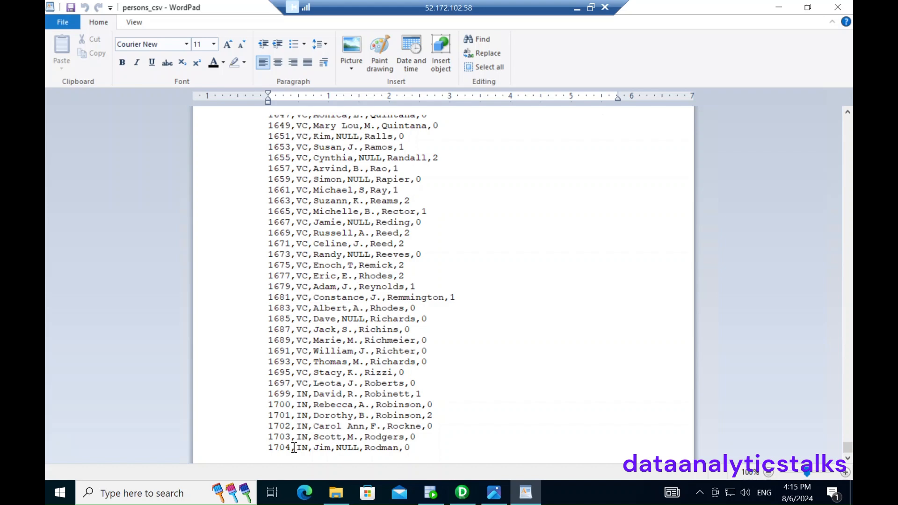
scroll(458, 392, "up", 14)
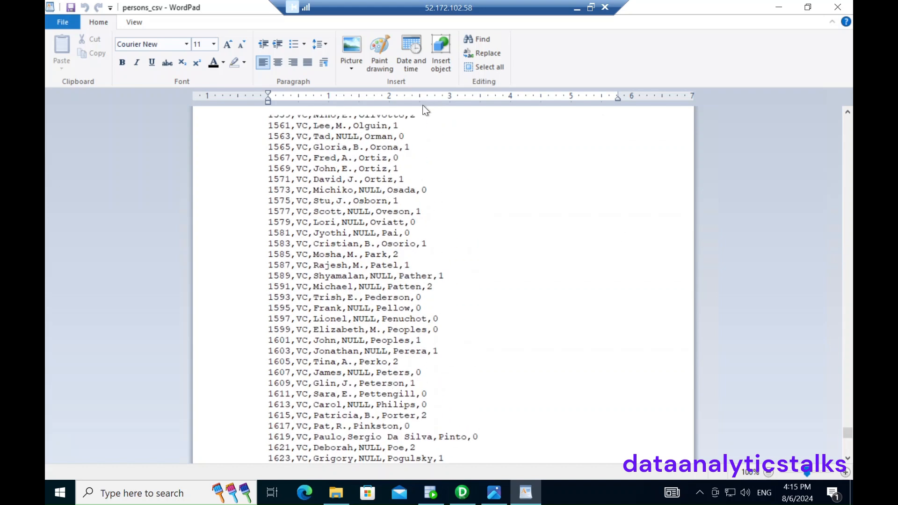
Step: Close persons_csv, return to Informatica PowerCenter Designer and open the Informatica_ETL repository folder
left_click(838, 7)
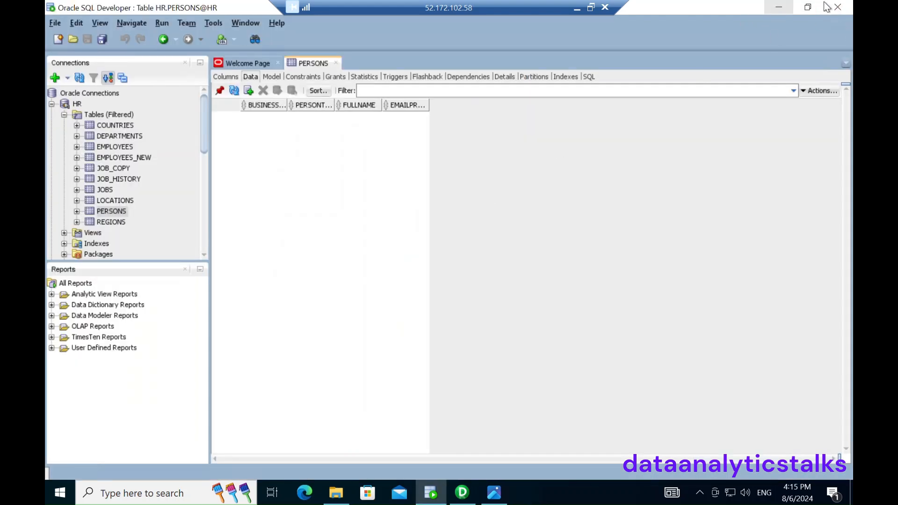
left_click(777, 6)
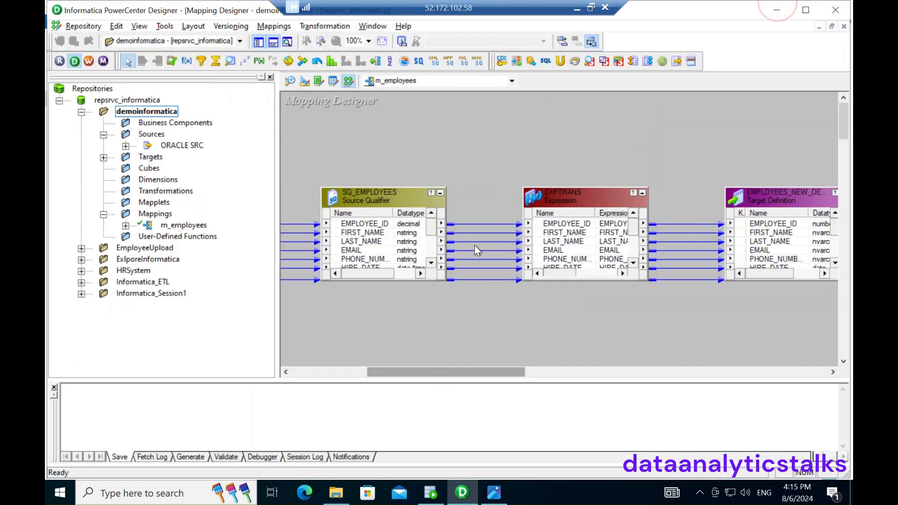
left_click(142, 293)
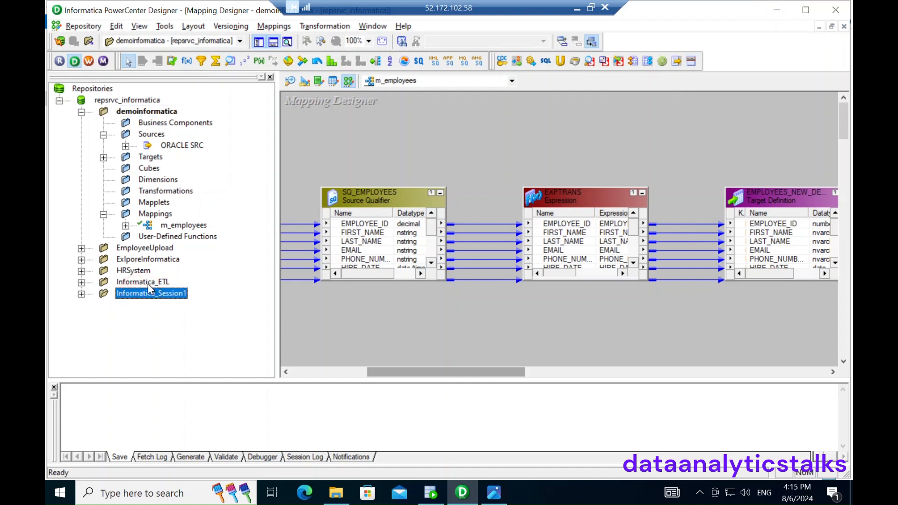
left_click(148, 283)
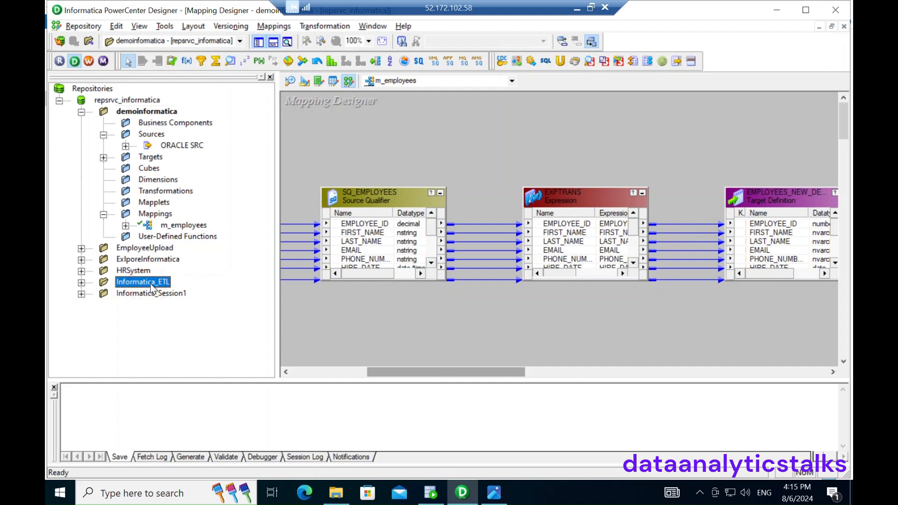
right_click(150, 284)
left_click(197, 354)
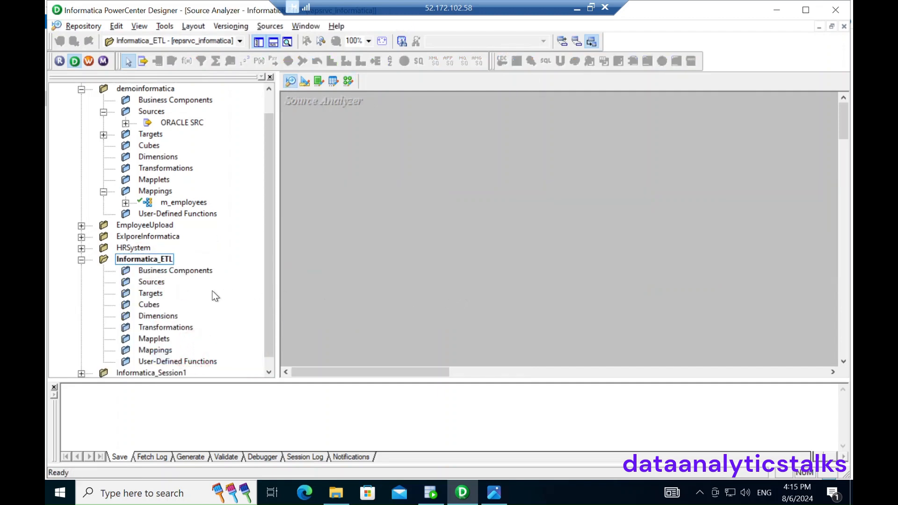
Step: Look through the Informatica_ETL subfolders and expand ORACLE SRC under the demoinformatica folder's sources
scroll(215, 295, "down", 1)
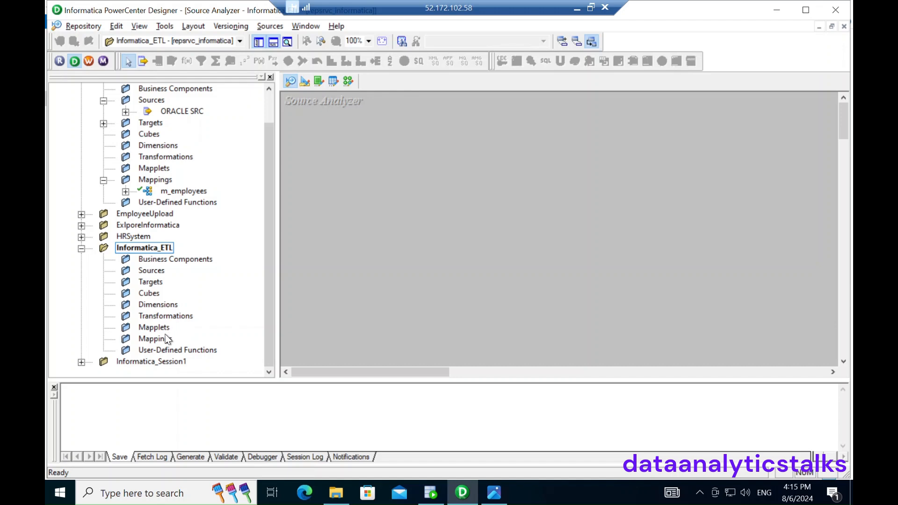
scroll(220, 181, "up", 1)
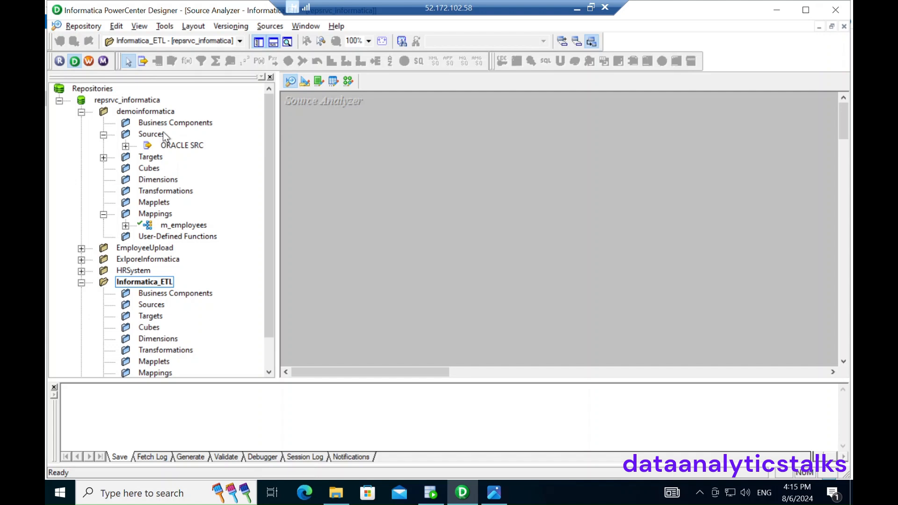
left_click(126, 146)
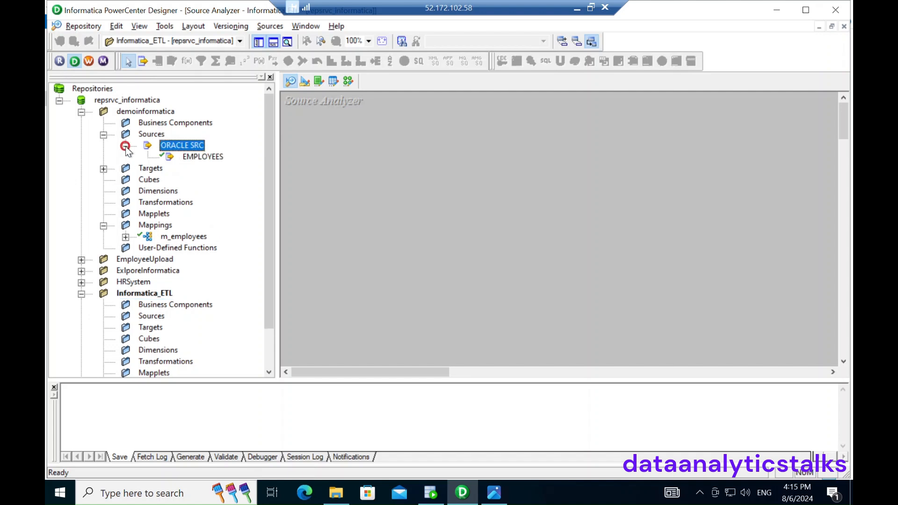
Step: Look through the demoinformatica folder's sources and targets and compare them with the Sources and Mappings subfolders of Informatica_ETL
left_click(104, 169)
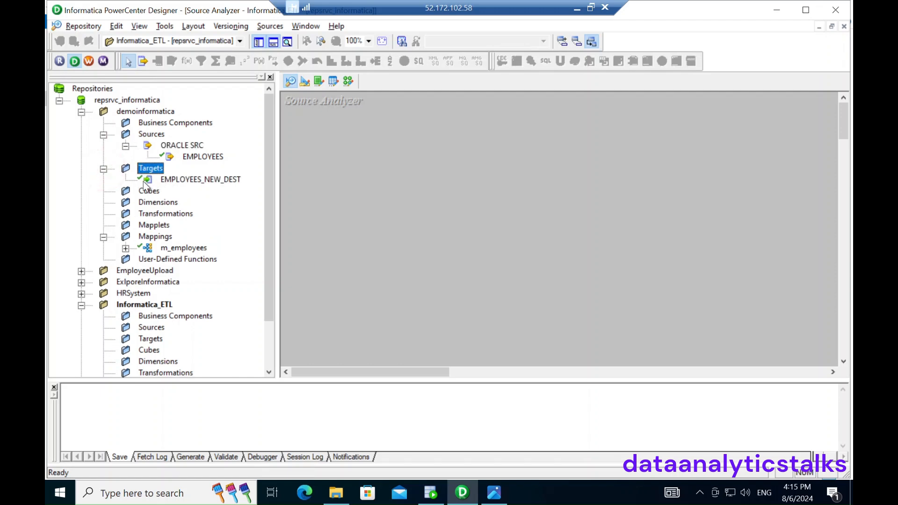
left_click(183, 147)
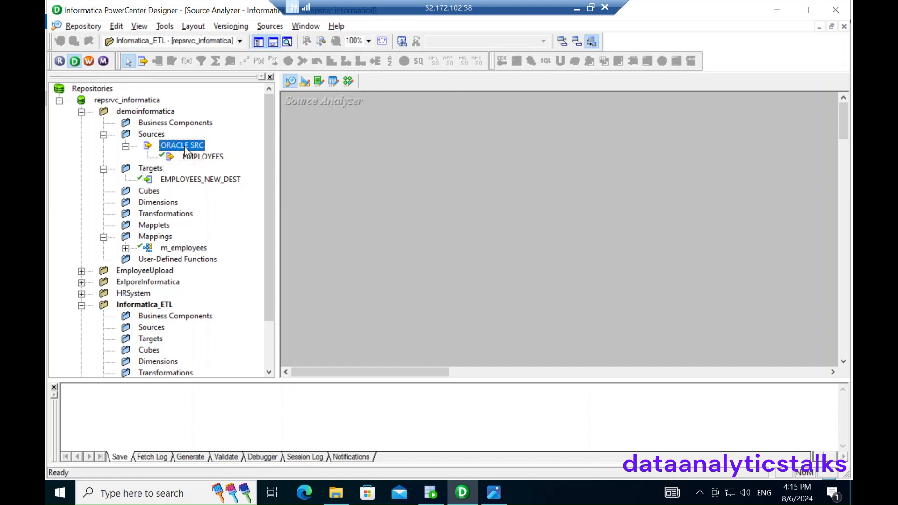
left_click(193, 179)
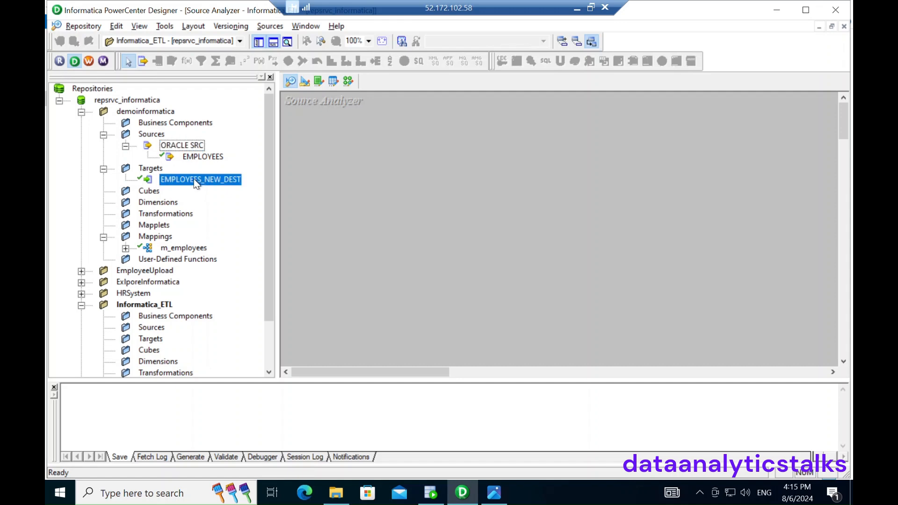
scroll(173, 308, "down", 2)
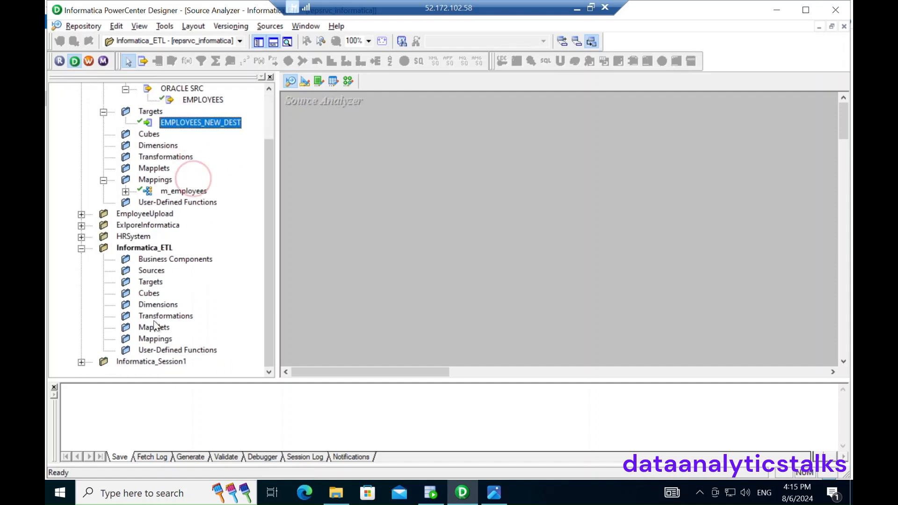
left_click(160, 271)
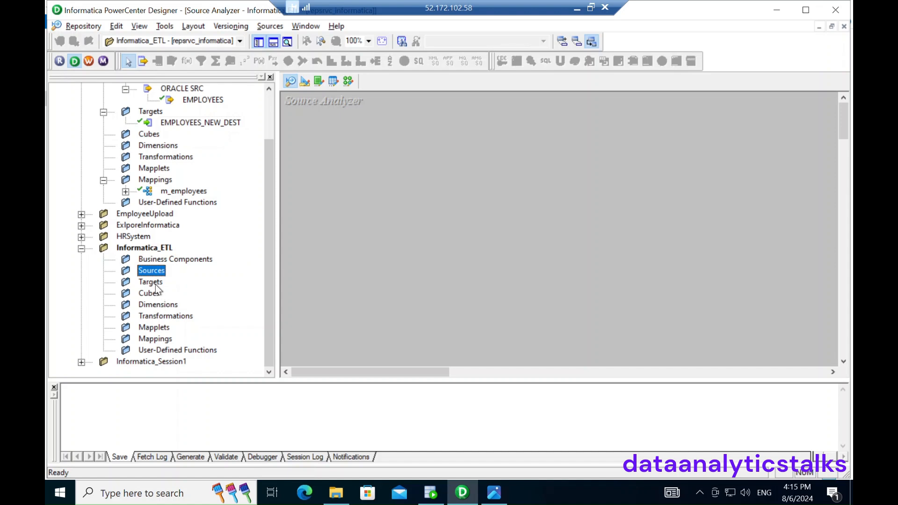
left_click(157, 339)
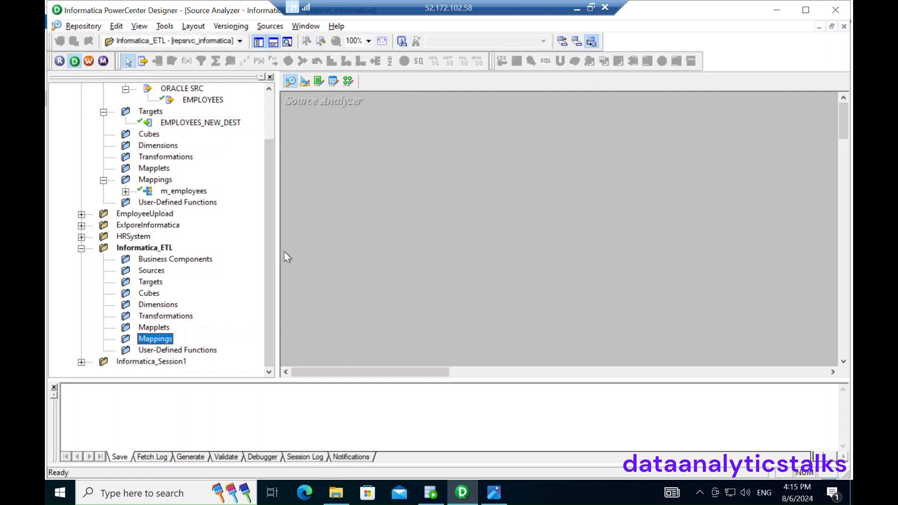
Step: Start importing a source definition from the flat file persons_csv in Downloads, showing all file types
left_click(276, 27)
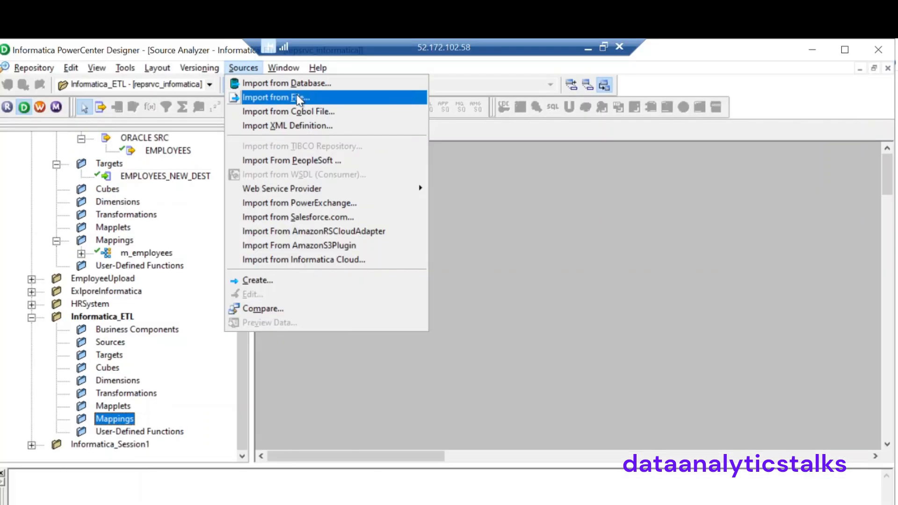
left_click(283, 104)
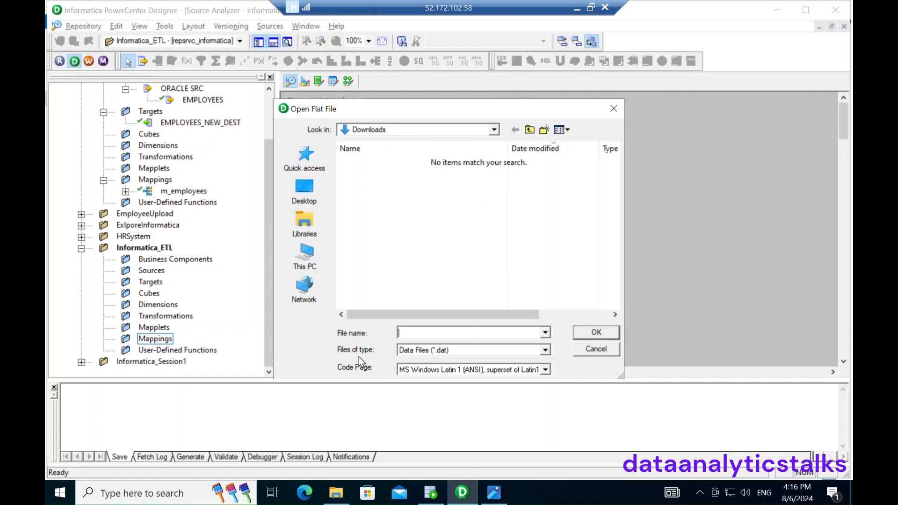
left_click(544, 350)
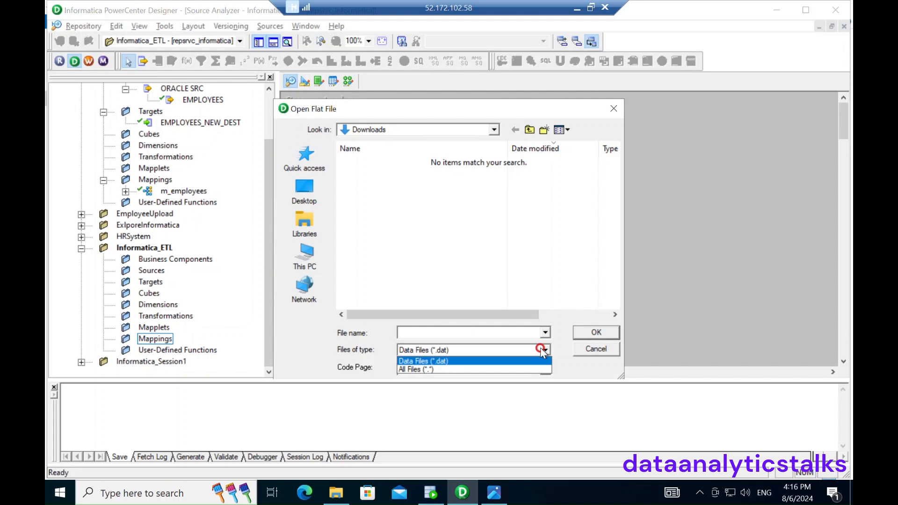
left_click(425, 369)
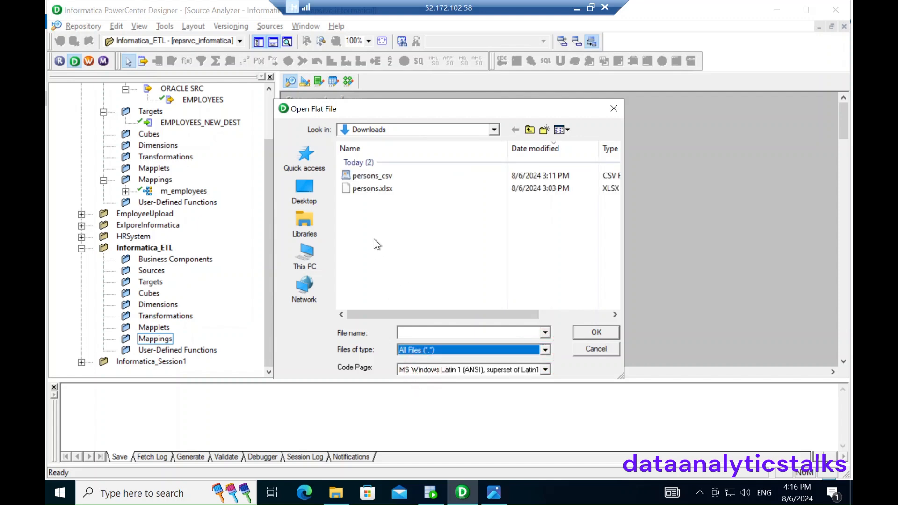
left_click(367, 177)
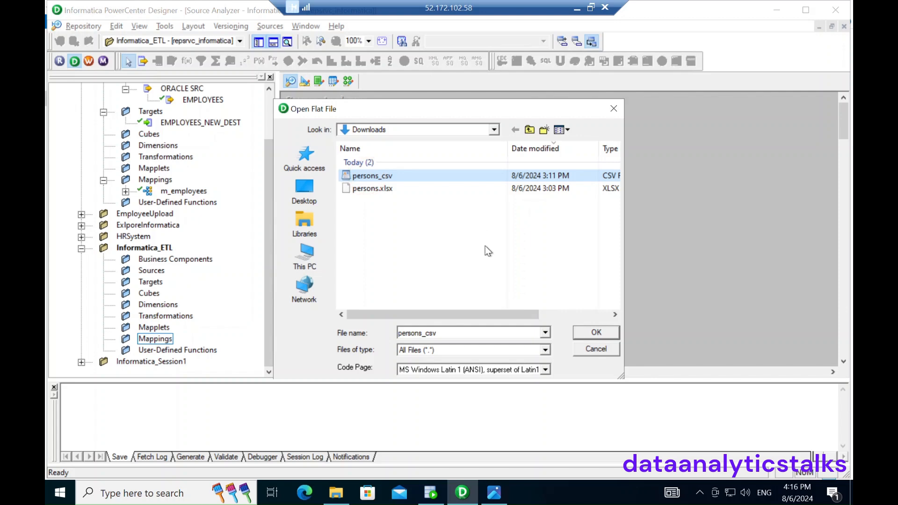
left_click(588, 335)
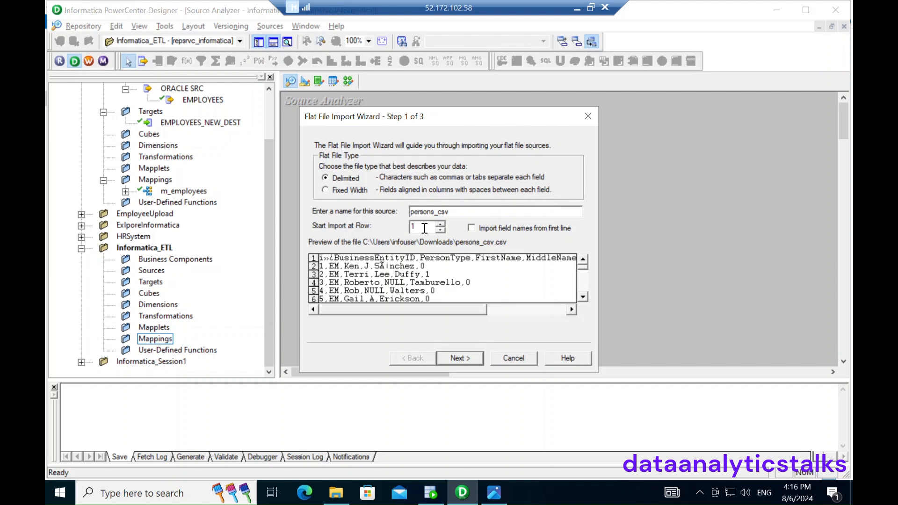
Step: Import field names from the first line of the delimited file, starting at row 2, and keep comma as the only delimiter
left_click(471, 229)
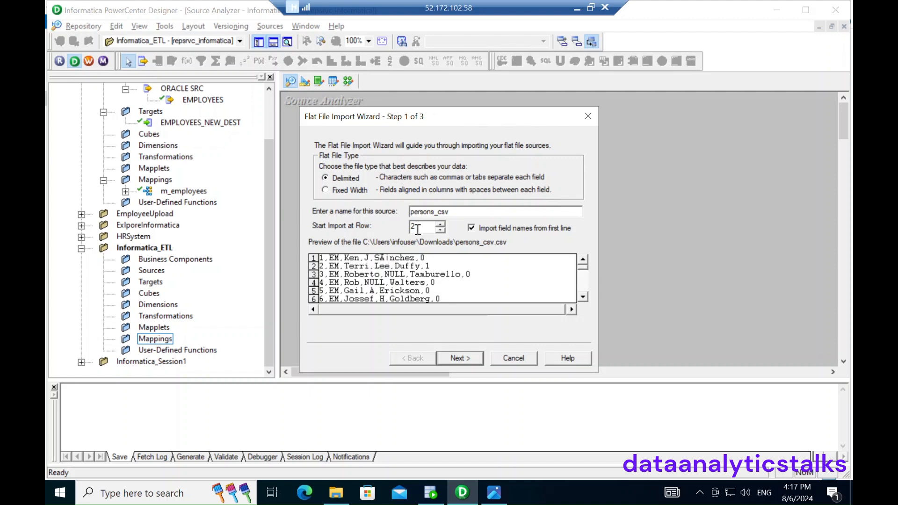
left_click(471, 228)
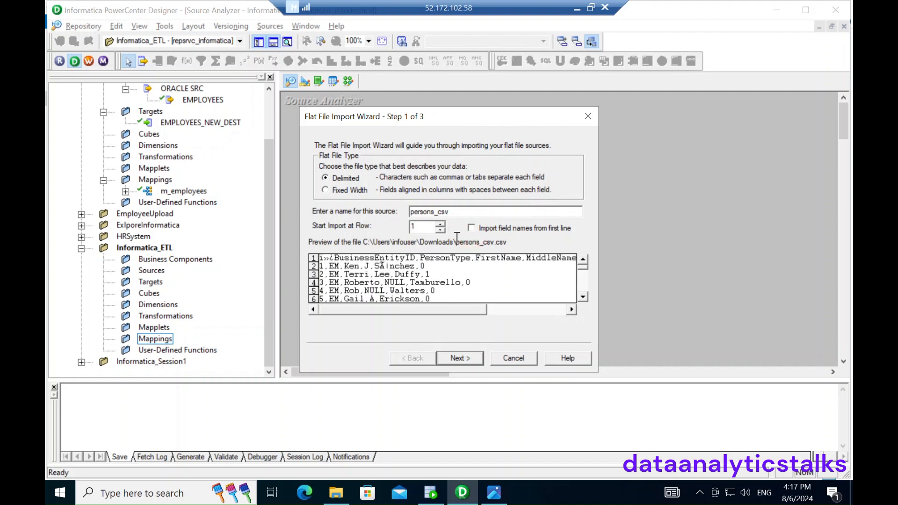
left_click(472, 228)
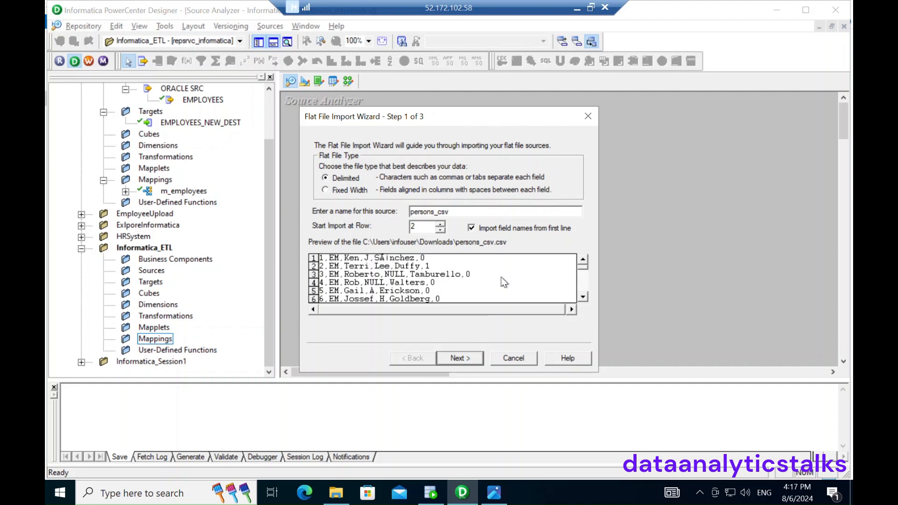
left_click(458, 359)
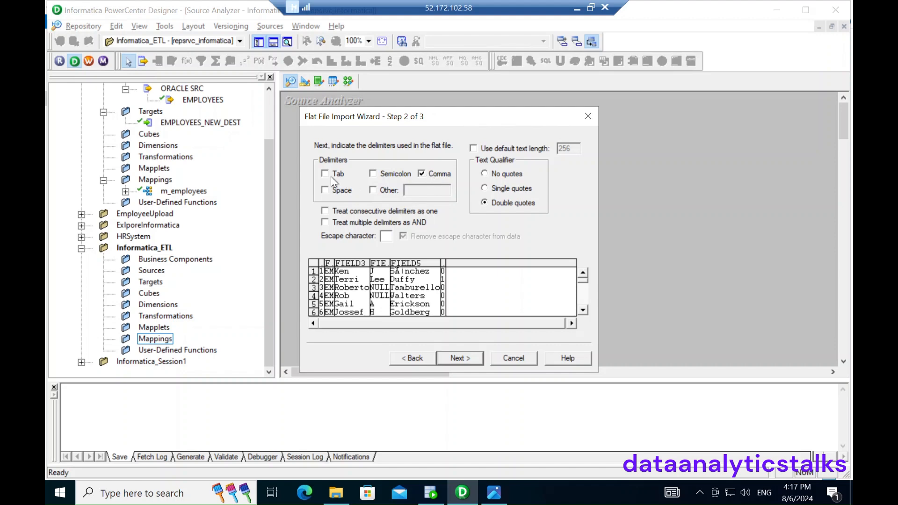
left_click(374, 190)
left_click(374, 190)
left_click(458, 358)
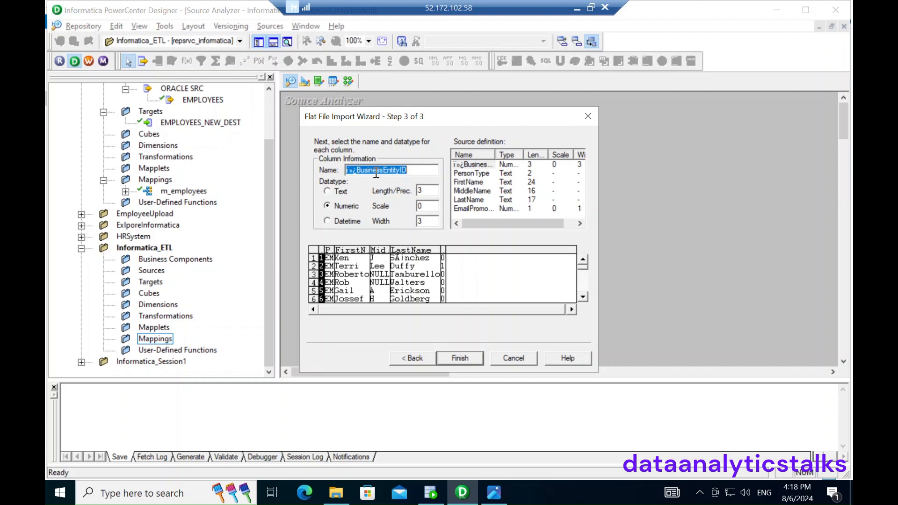
Step: Remove the stray leading characters from the first column's name so it reads BusinessEntityID
left_click(356, 171)
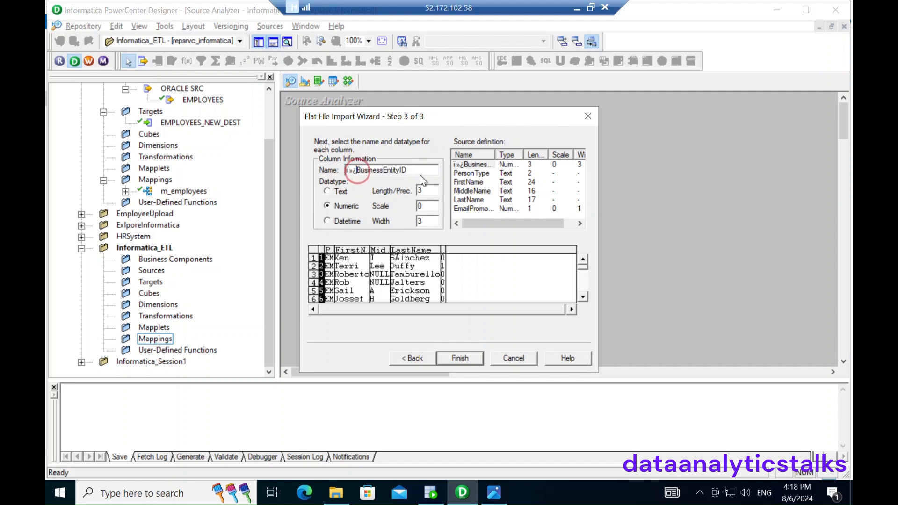
key("BackSpace")
key("BackSpace")
key("BackSpace")
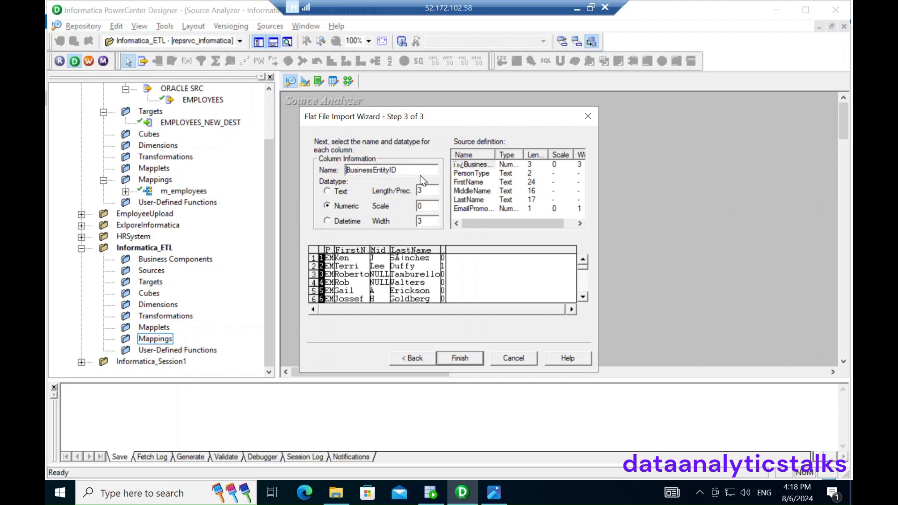
Step: Widen the source definition's Name column, review the name and email columns' datatypes and lengths, and finish the flat file import
left_click(467, 183)
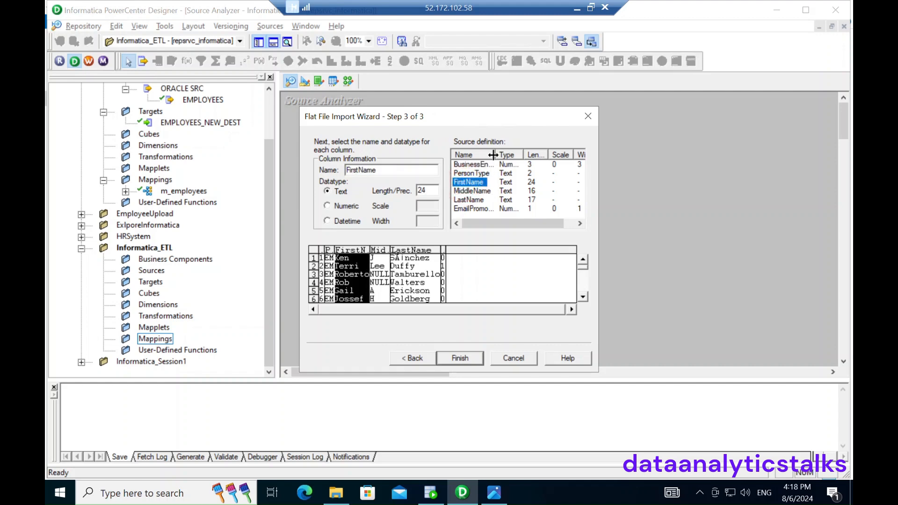
left_click_drag(495, 155, 538, 155)
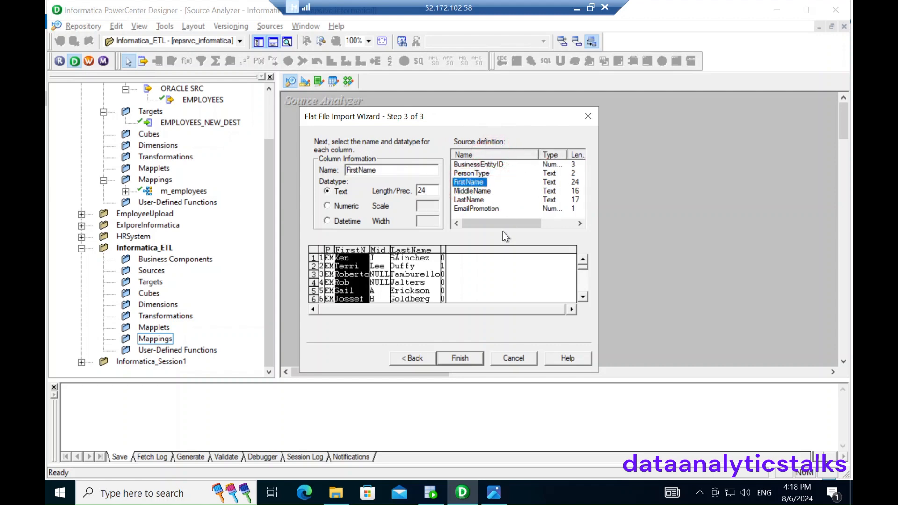
left_click_drag(504, 225, 468, 222)
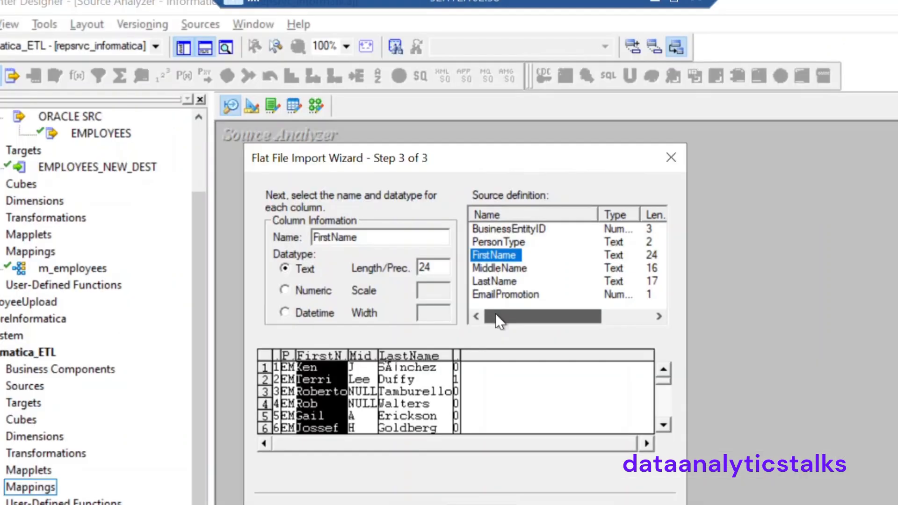
left_click(493, 270)
left_click(494, 281)
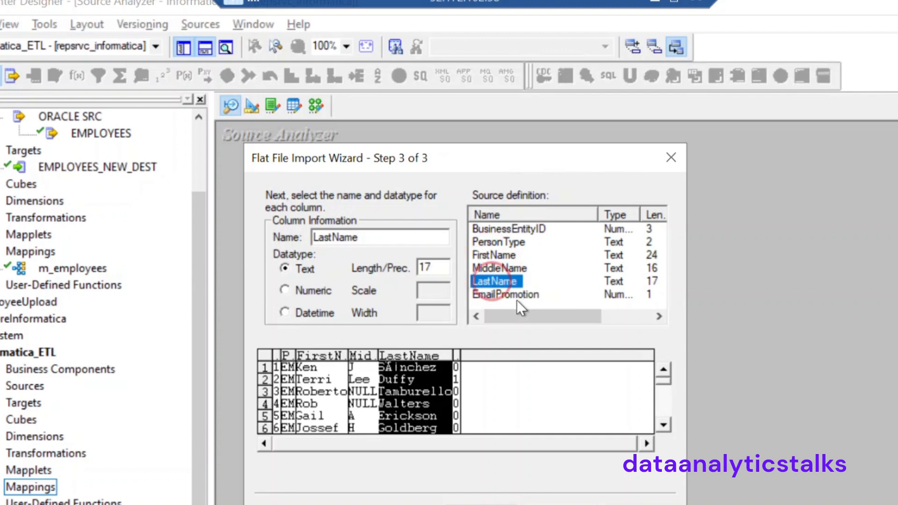
left_click(511, 295)
left_click_drag(557, 319, 498, 334)
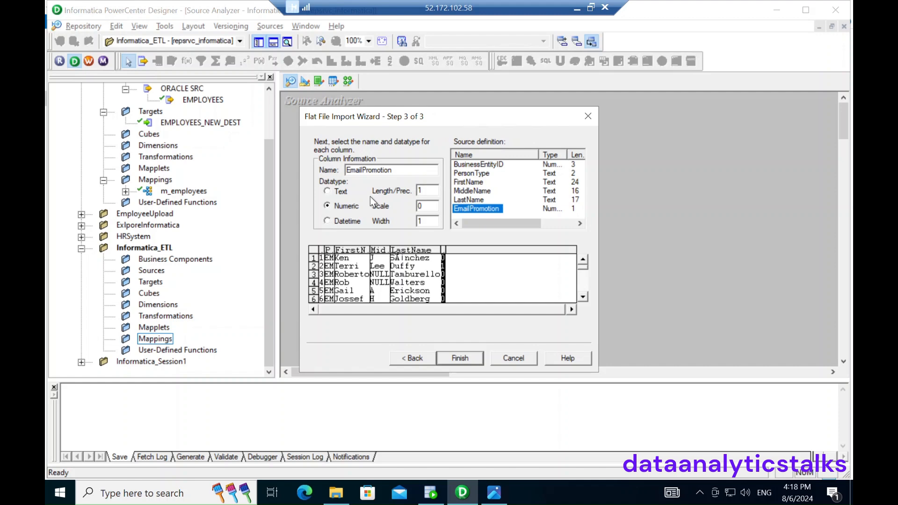
left_click(463, 358)
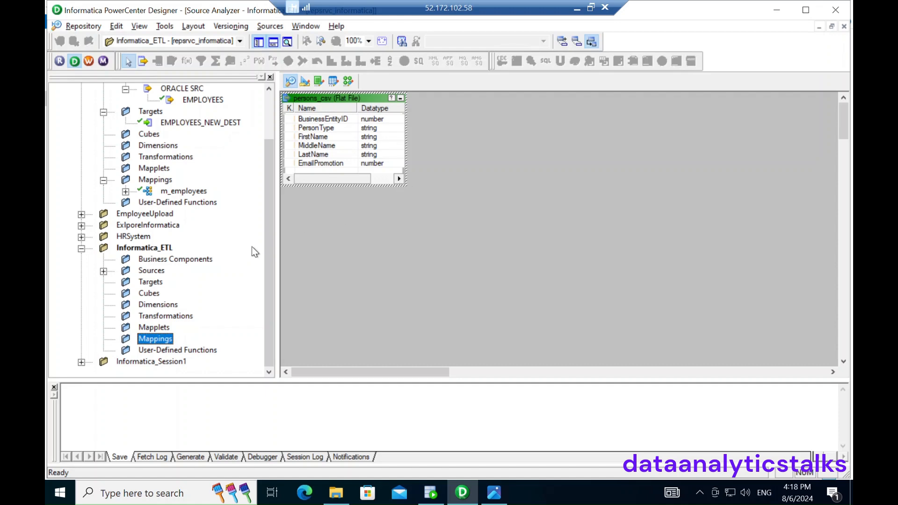
Step: Expand the FlatFile sources under Informatica_ETL and check the persons_csv source and the Targets folder
left_click(103, 271)
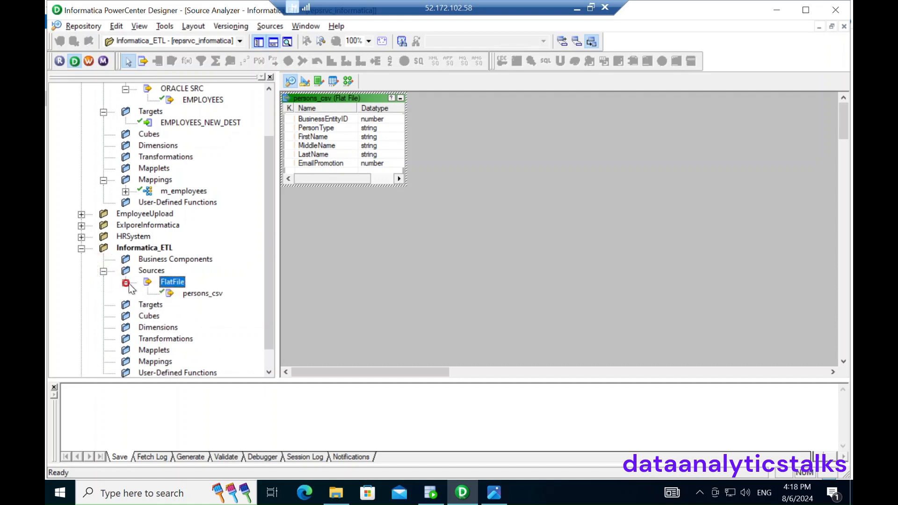
left_click(199, 294)
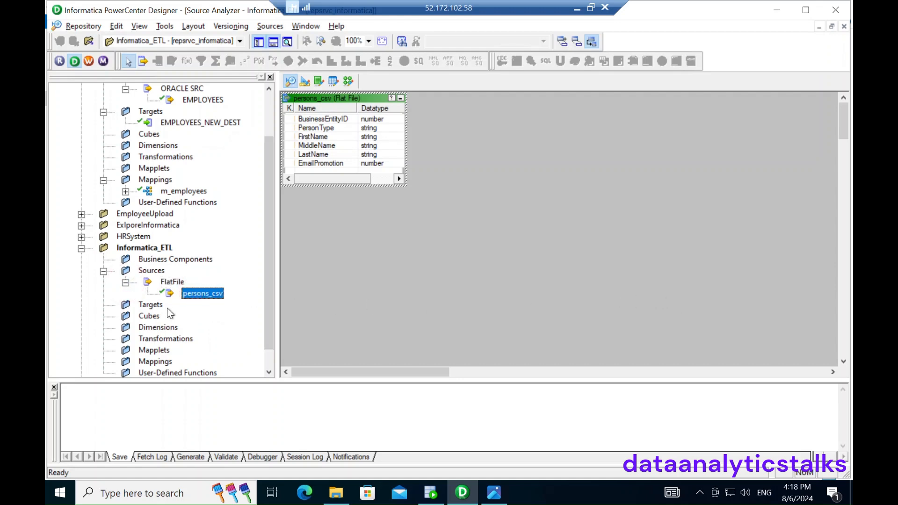
left_click(150, 305)
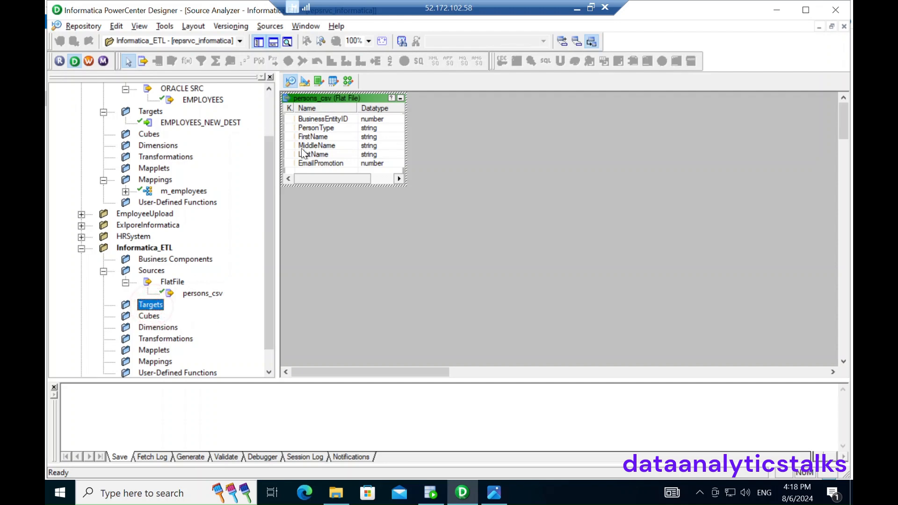
Step: In the Target Designer, start a database table import and connect to ORACLE SRC with username and owner HR, entering the account password
left_click(304, 84)
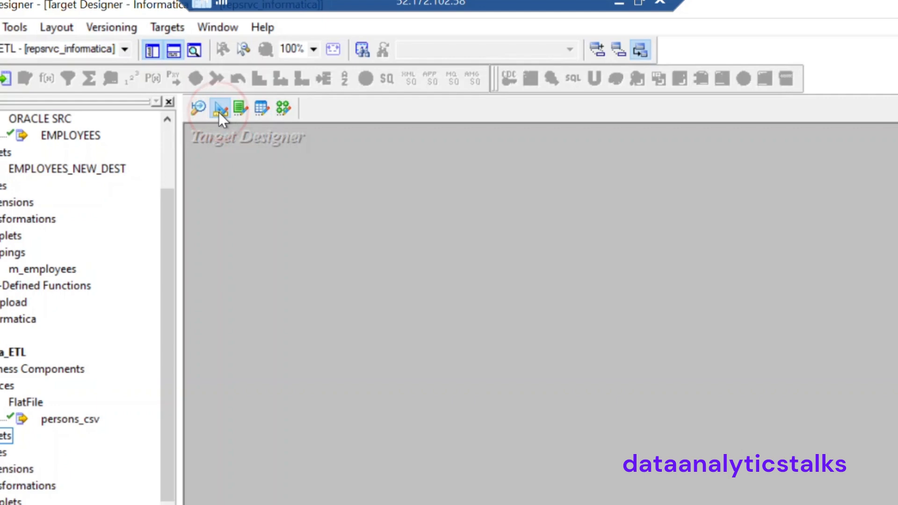
left_click(172, 27)
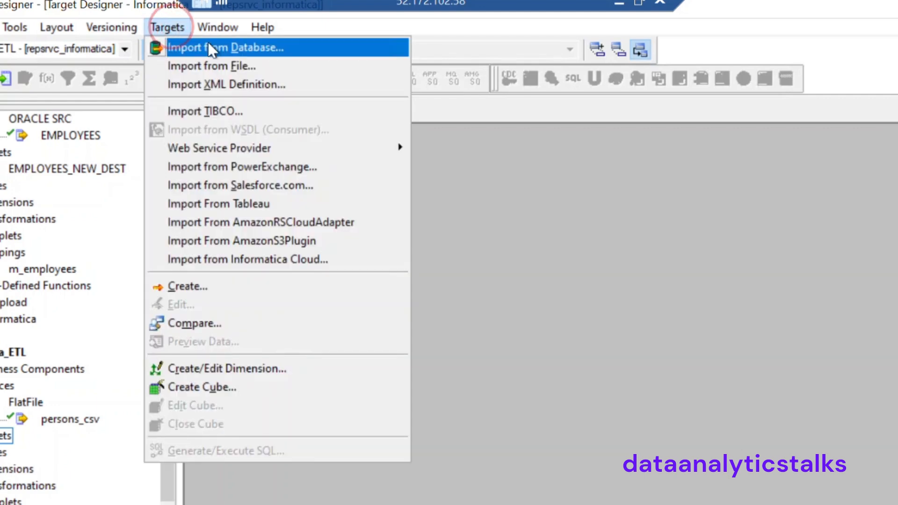
left_click(206, 47)
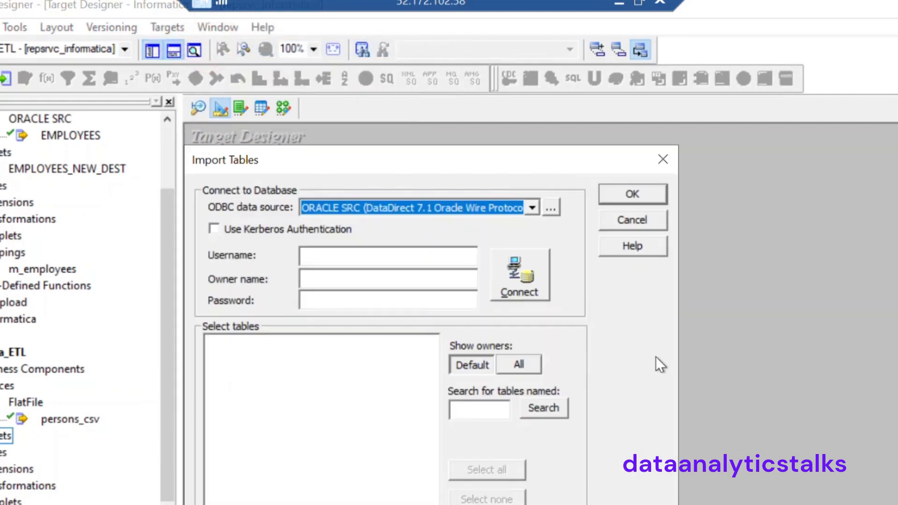
left_click(383, 254)
type("HR")
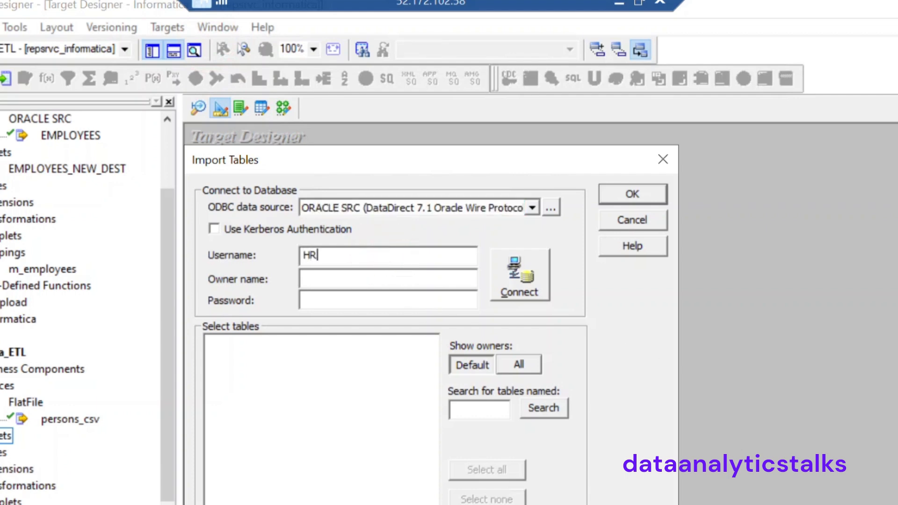
left_click(377, 296)
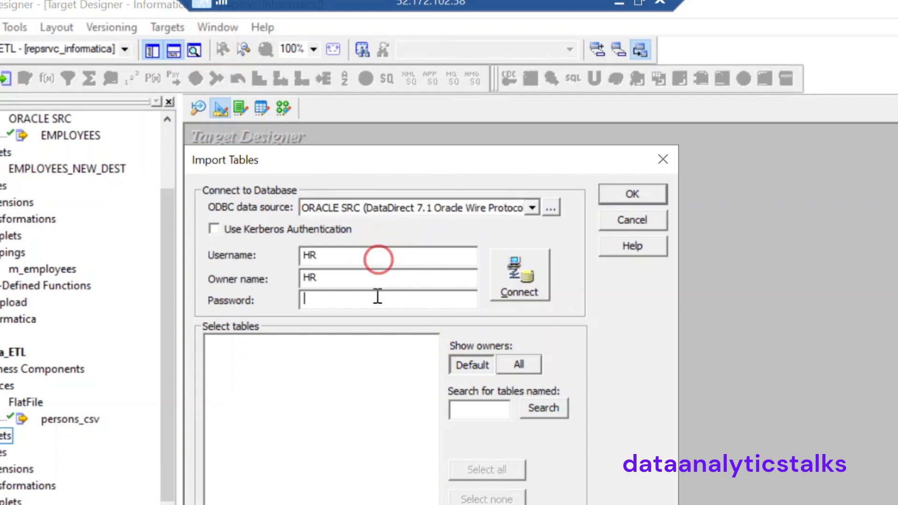
type("****")
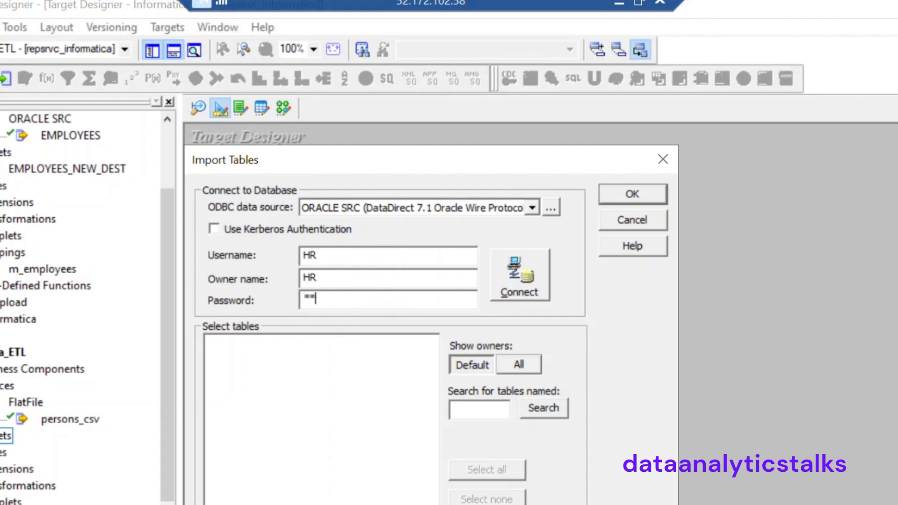
type("********")
left_click(525, 284)
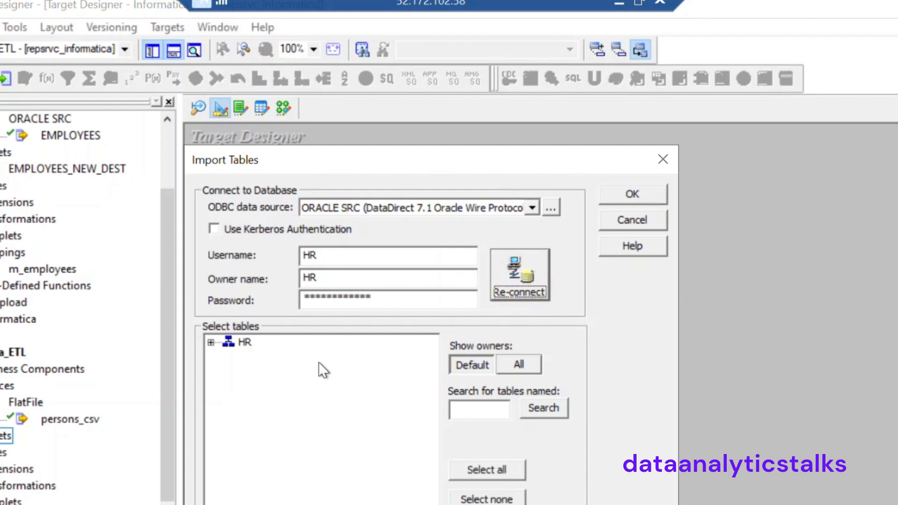
Step: Import the HR schema's PERSONS table as a target definition, and enlarge it with a wider Name column to show the full column names
left_click(210, 342)
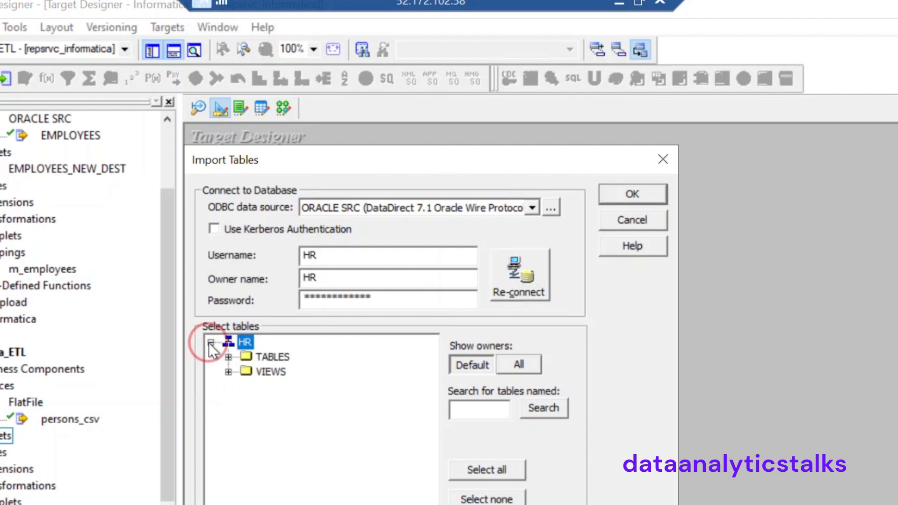
left_click(228, 357)
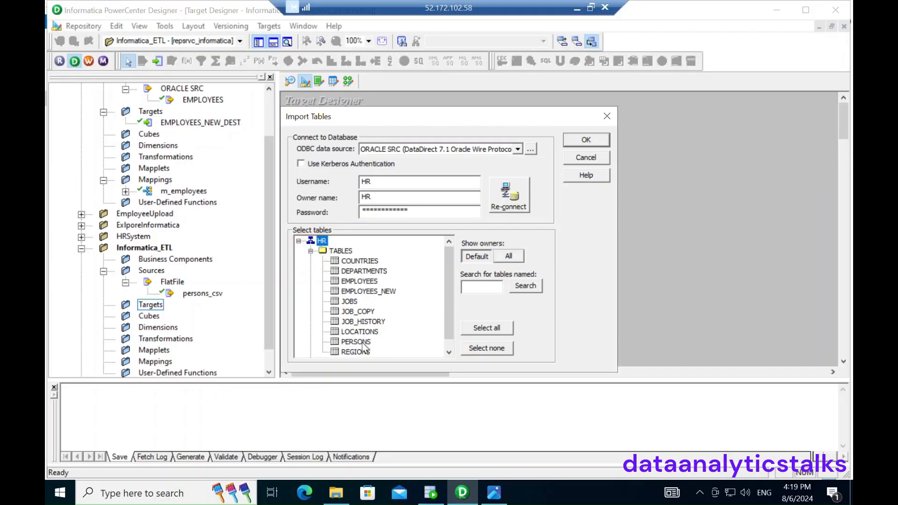
left_click(359, 342)
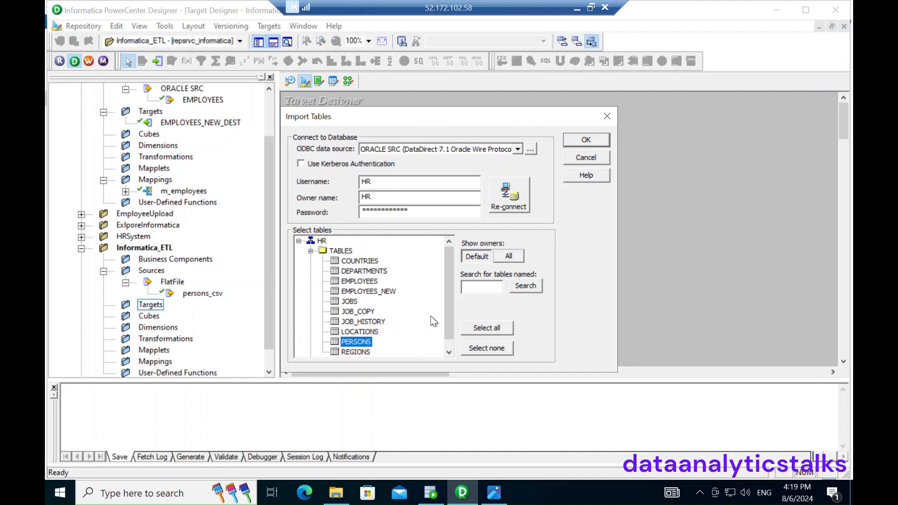
left_click(587, 135)
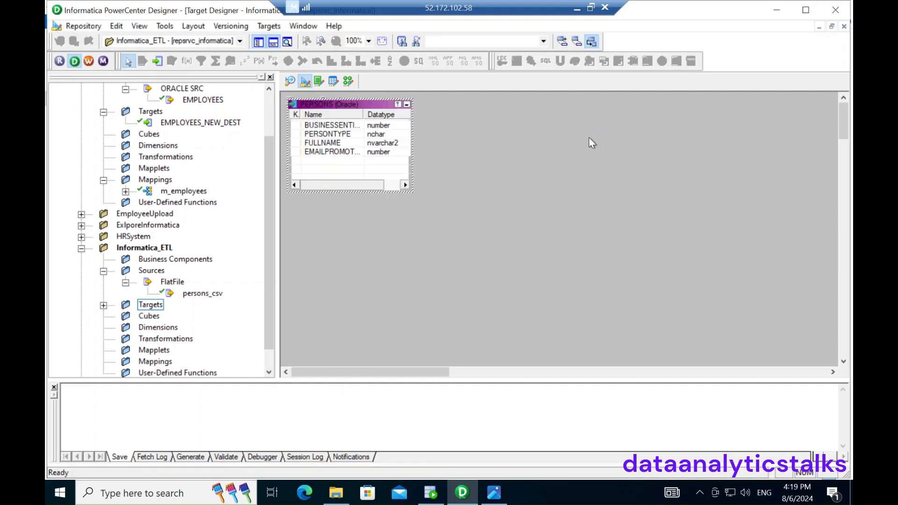
left_click_drag(412, 191, 565, 293)
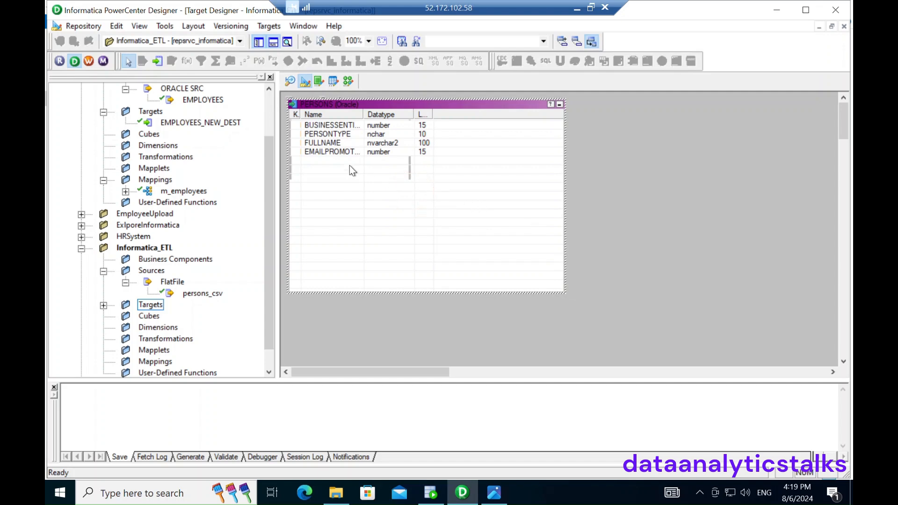
left_click_drag(363, 115, 455, 126)
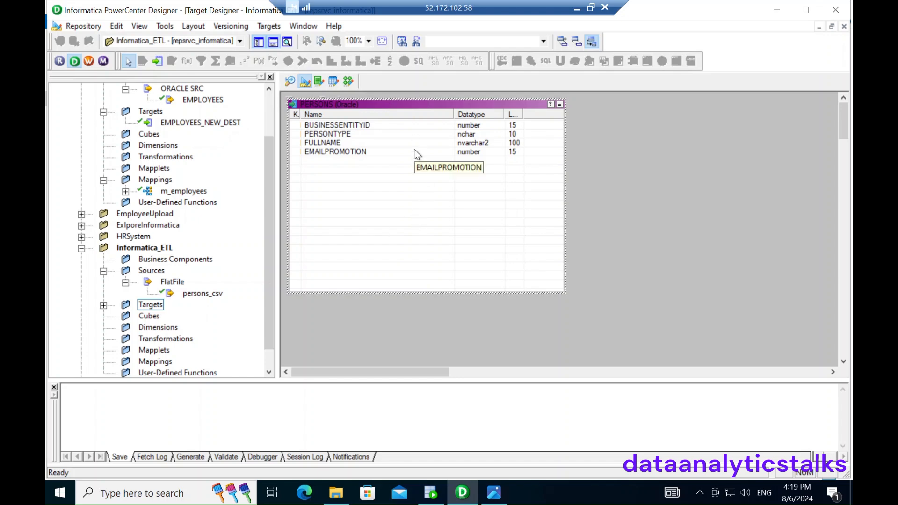
Step: Expand the Targets folder under Informatica_ETL and check the PERSONS target, the persons_csv source and the Mappings folder
left_click(103, 305)
left_click(176, 316)
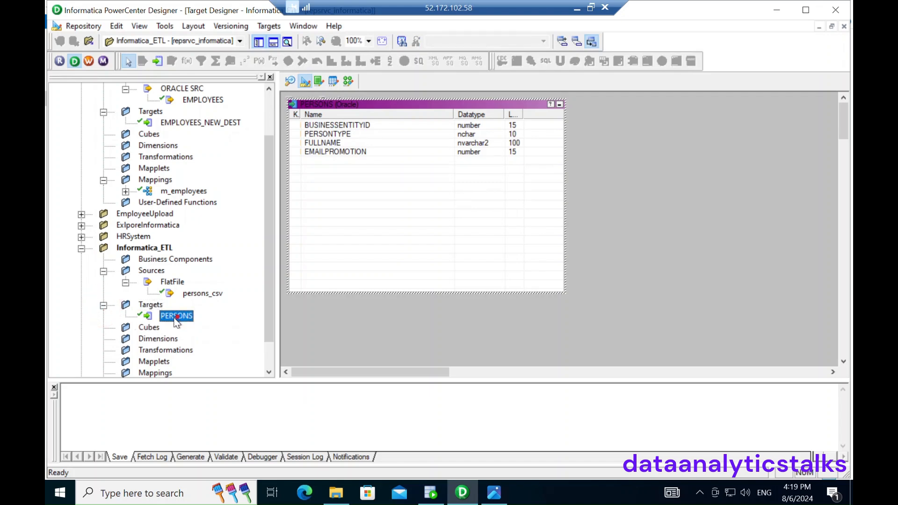
left_click(172, 281)
left_click(209, 293)
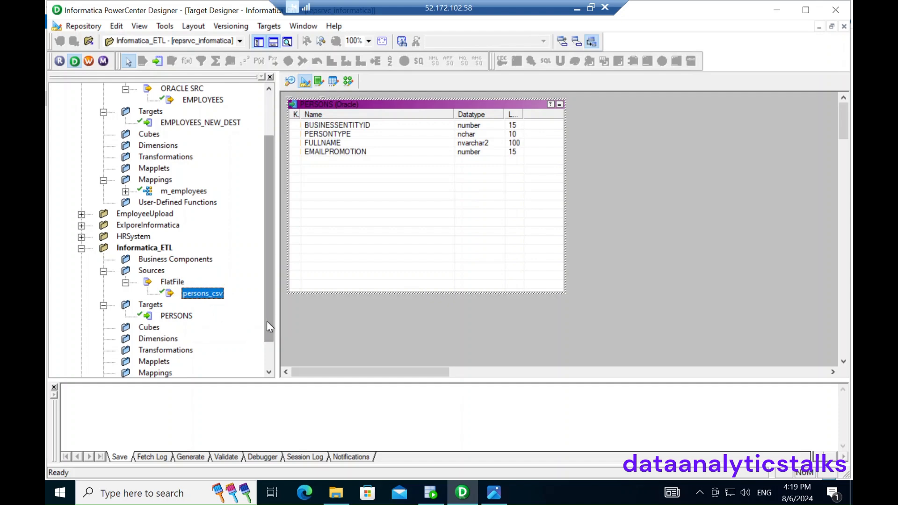
scroll(268, 326, "down", 2)
left_click(166, 340)
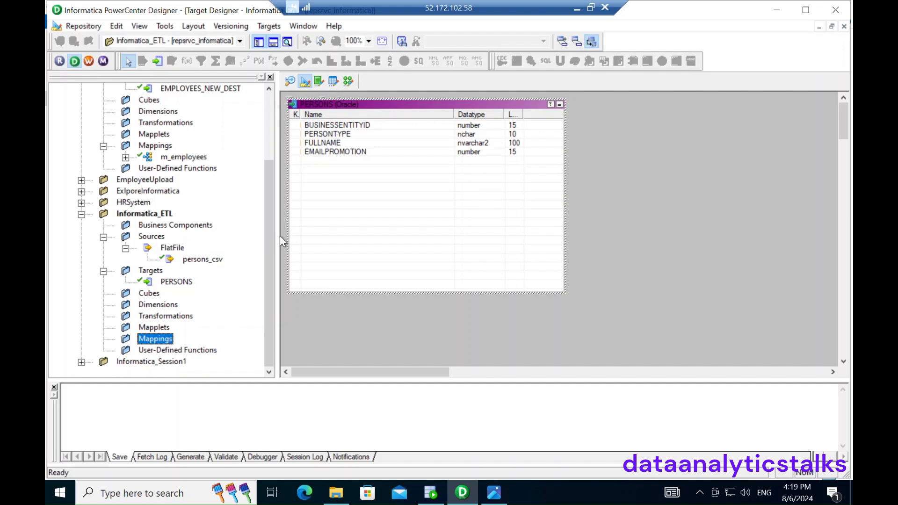
Step: In the Mapping Designer, add the persons_csv source to a new mapping named m_persons
left_click(348, 82)
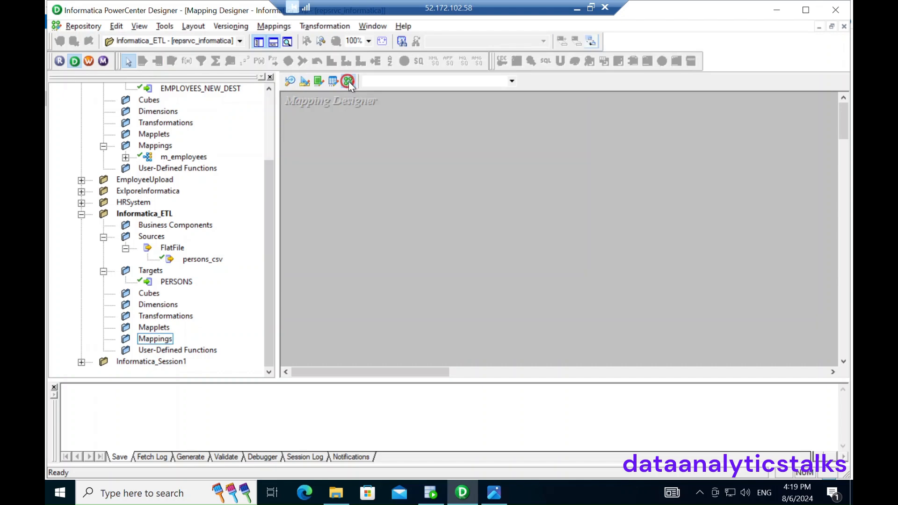
left_click_drag(195, 259, 384, 214)
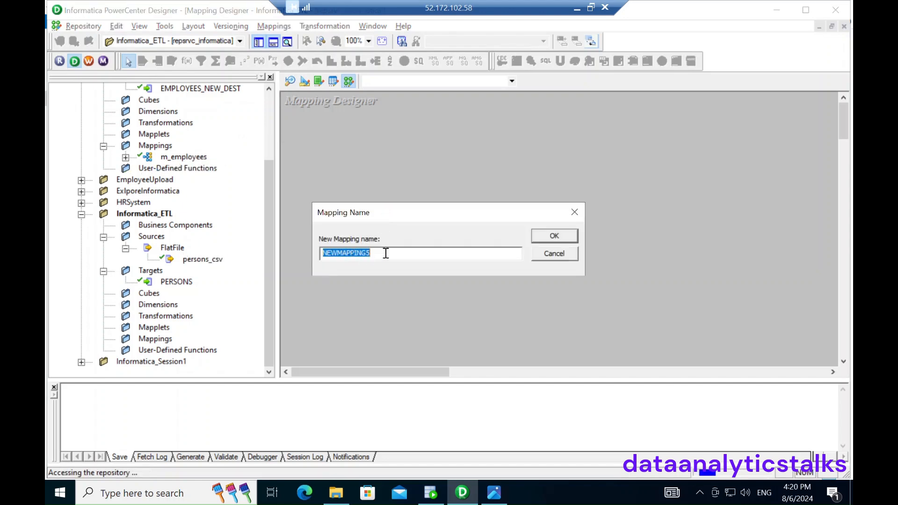
type("m_persons")
left_click(546, 239)
Step: Place the persons_csv source and its source qualifier side by side, and enlarge both to show all six ports
left_click_drag(453, 218, 370, 127)
left_click(548, 175)
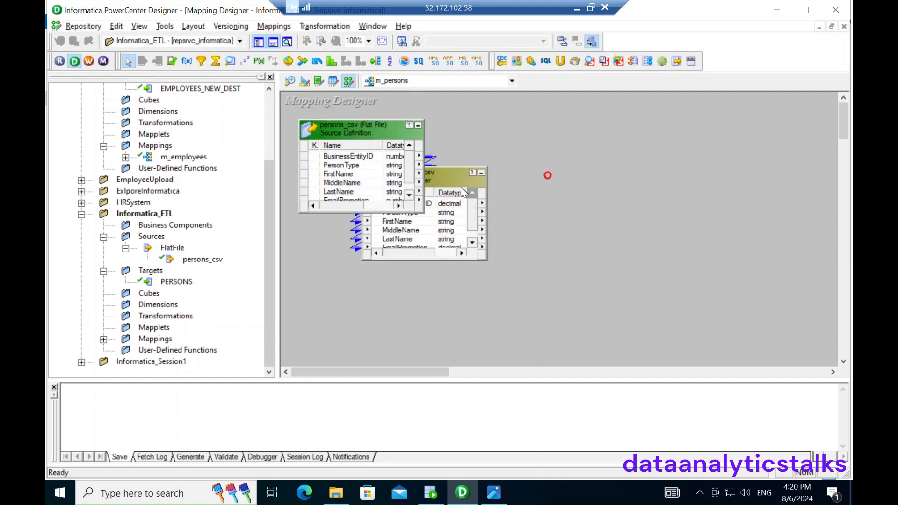
left_click(451, 176)
left_click_drag(444, 181, 542, 130)
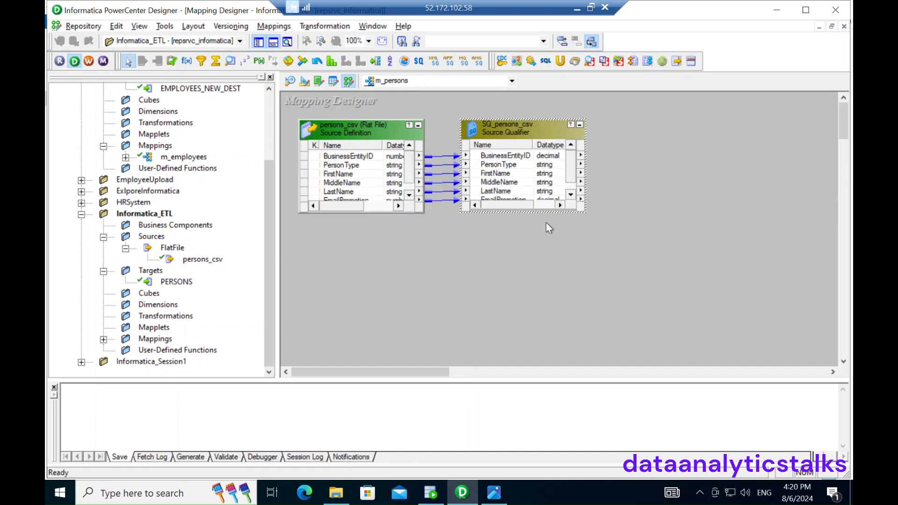
left_click_drag(518, 205, 465, 213)
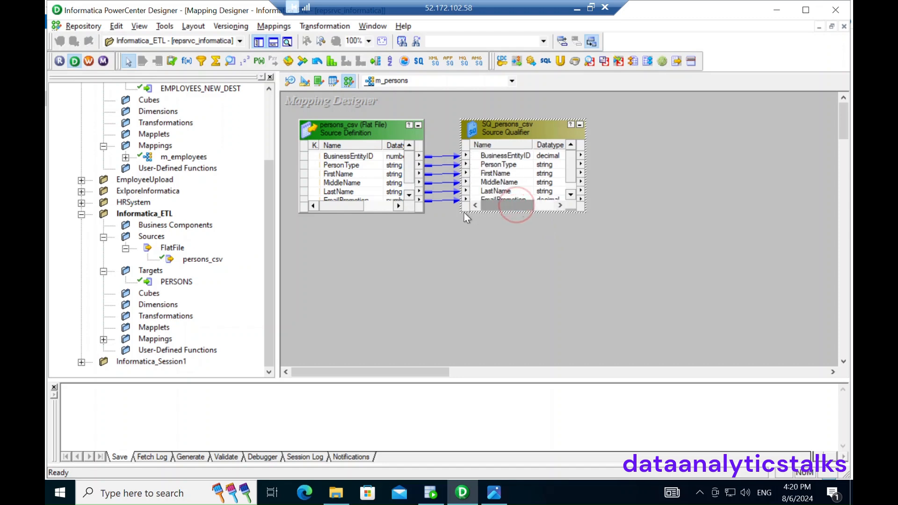
left_click_drag(584, 213, 627, 238)
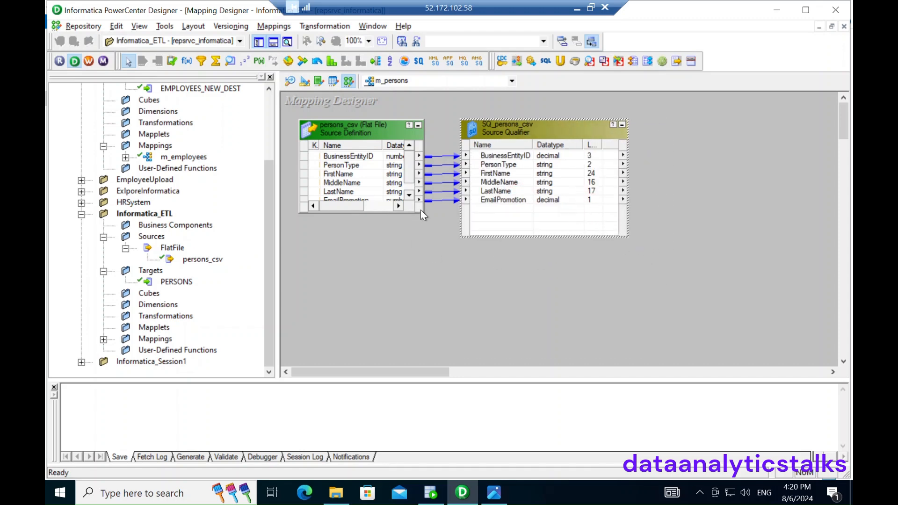
left_click_drag(424, 213, 438, 235)
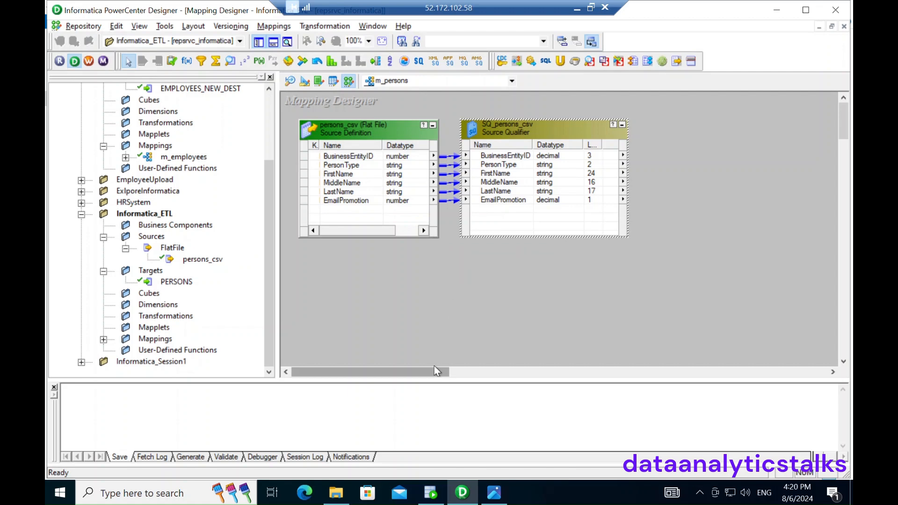
mouse_move(437, 375)
left_mouse_down()
mouse_move(483, 372)
mouse_move(429, 375)
left_mouse_up()
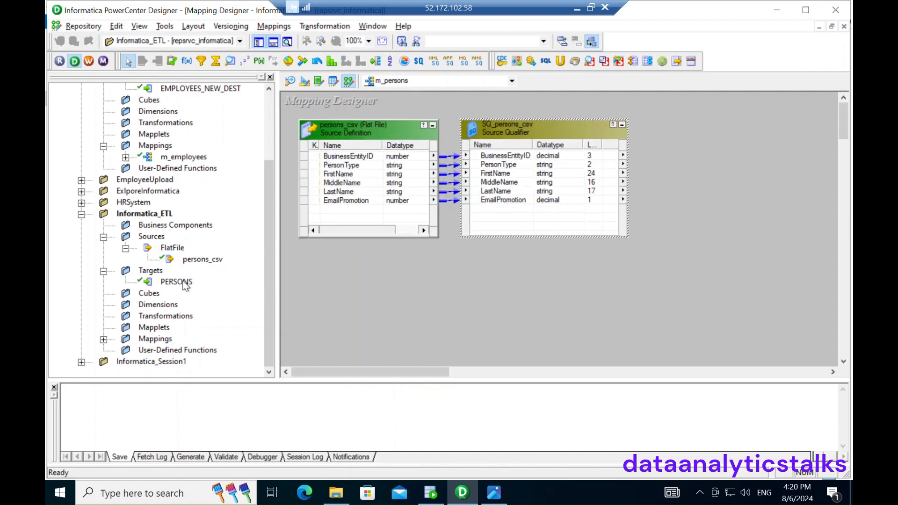
Step: Add the PERSONS target to the mapping, enlarge the workspace, and resize and position the target well clear of the source qualifier
left_click_drag(186, 285, 734, 134)
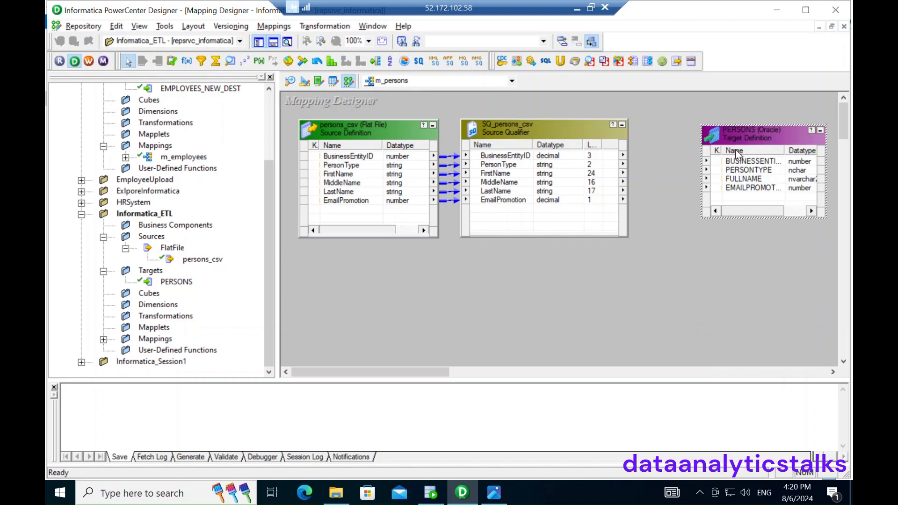
left_click_drag(277, 148, 167, 157)
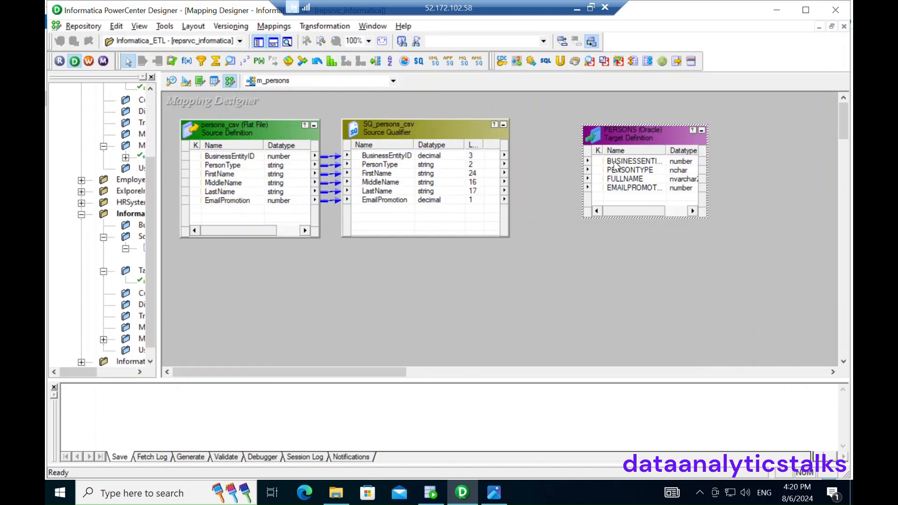
left_click_drag(706, 219, 769, 252)
left_click_drag(685, 142, 750, 138)
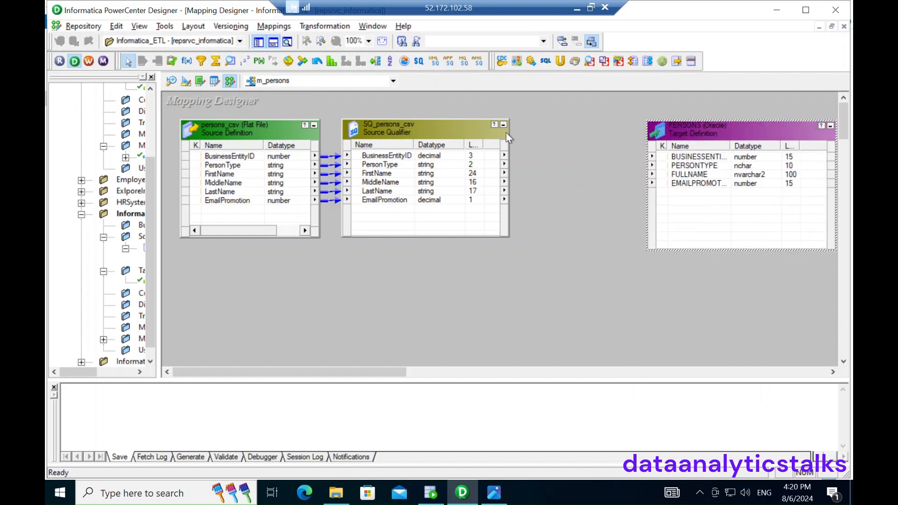
left_click_drag(647, 251, 671, 218)
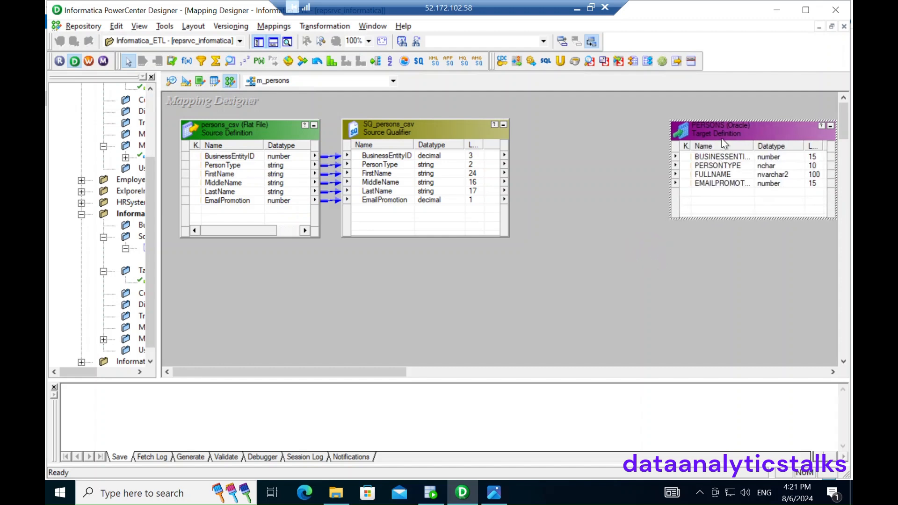
mouse_move(717, 127)
left_mouse_down()
mouse_move(741, 146)
mouse_move(728, 130)
left_mouse_up()
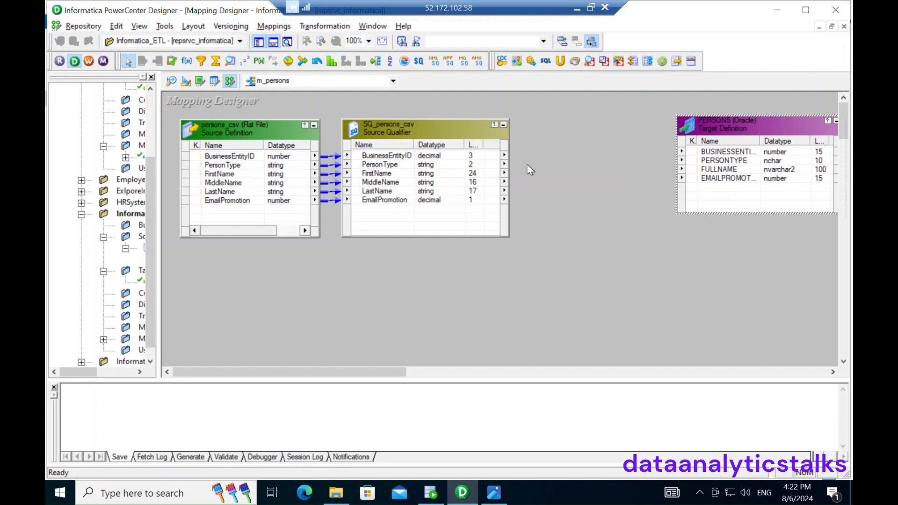
Step: Add an Expression transformation between the source qualifier and the target, and link all six source qualifier ports into it
left_click(187, 61)
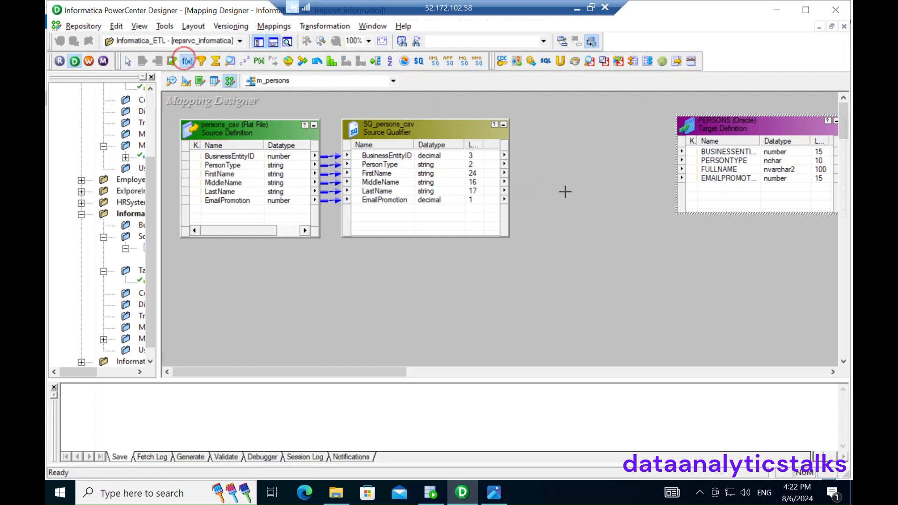
left_click_drag(535, 125, 650, 233)
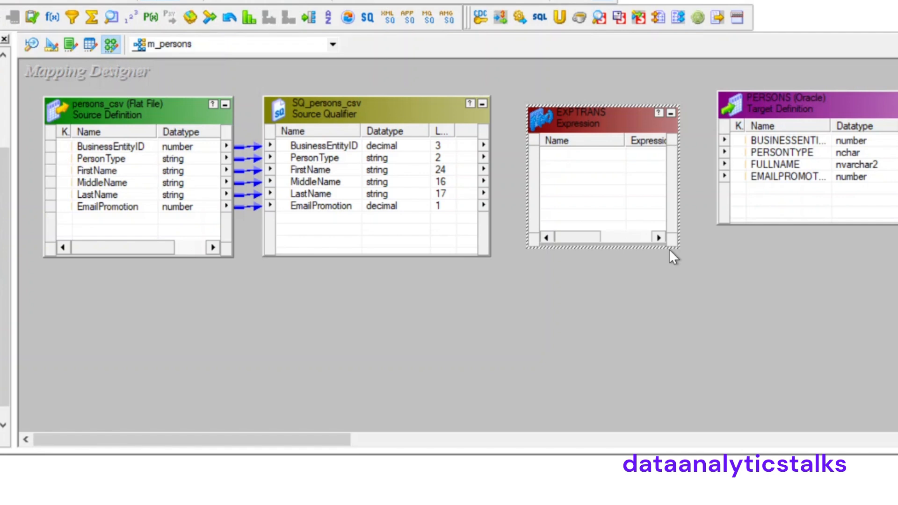
left_click(331, 142)
left_click(321, 206, "shift")
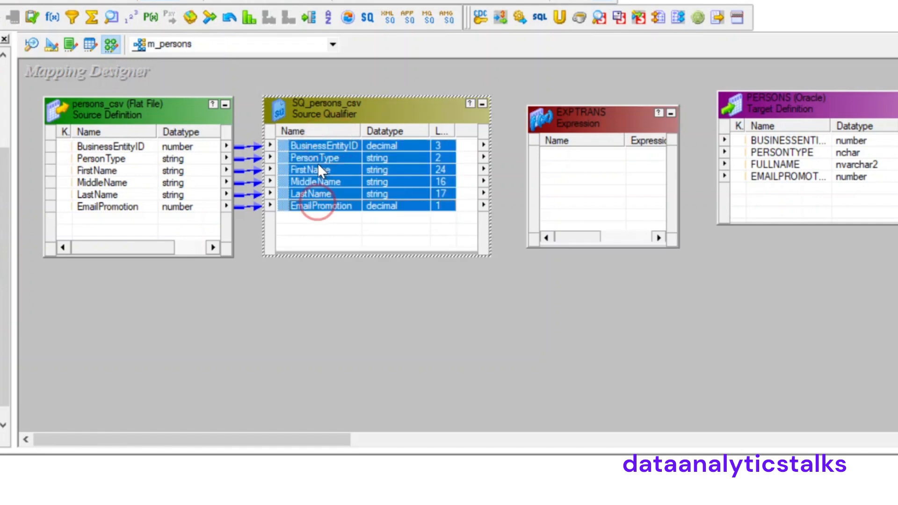
left_click_drag(317, 169, 552, 187)
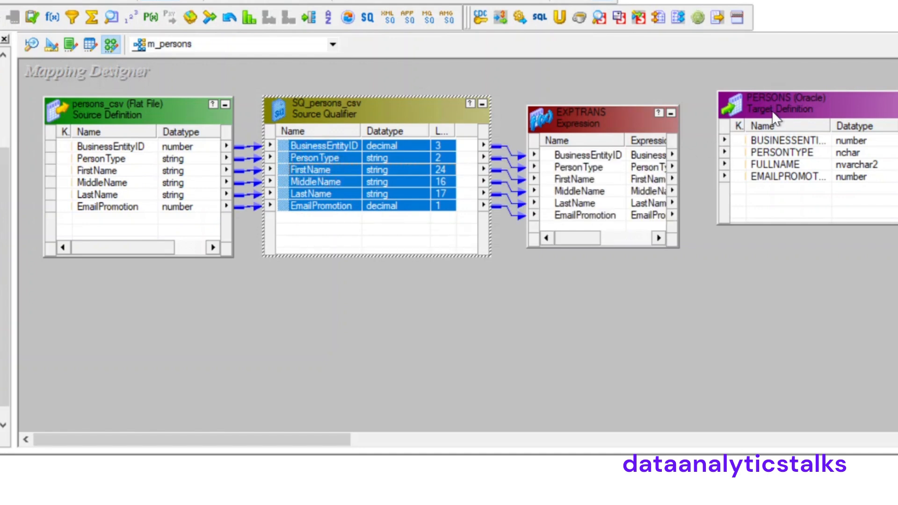
Step: Move the PERSONS target farther from the Expression transformation, and widen the transformation to show its Expression column
left_click_drag(757, 102, 816, 114)
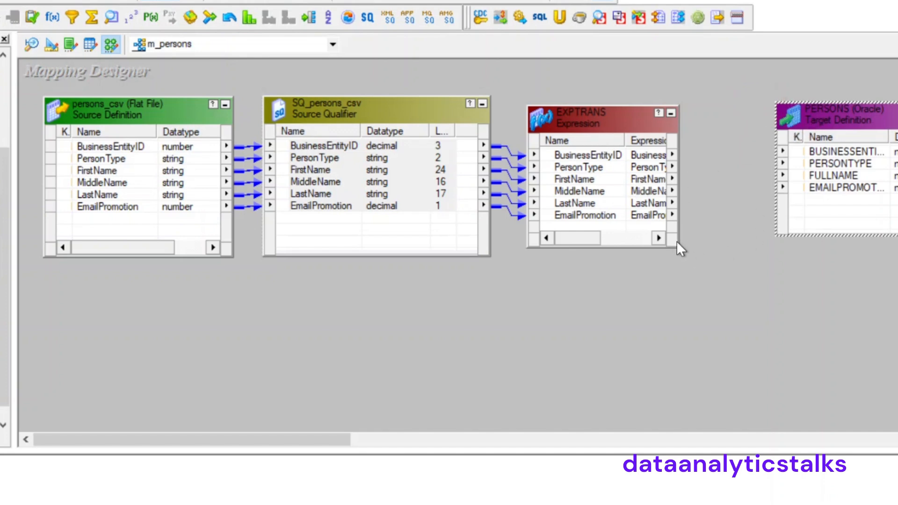
left_click_drag(677, 244, 738, 251)
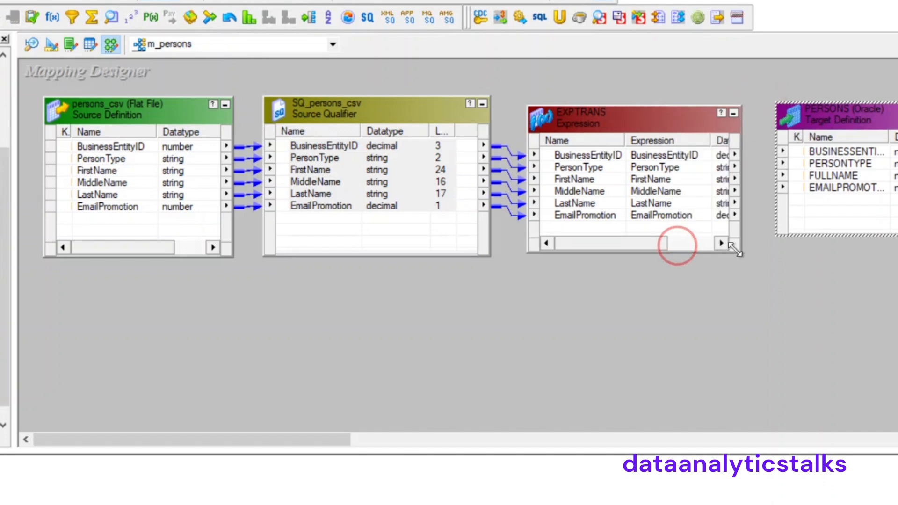
left_click_drag(617, 240, 564, 234)
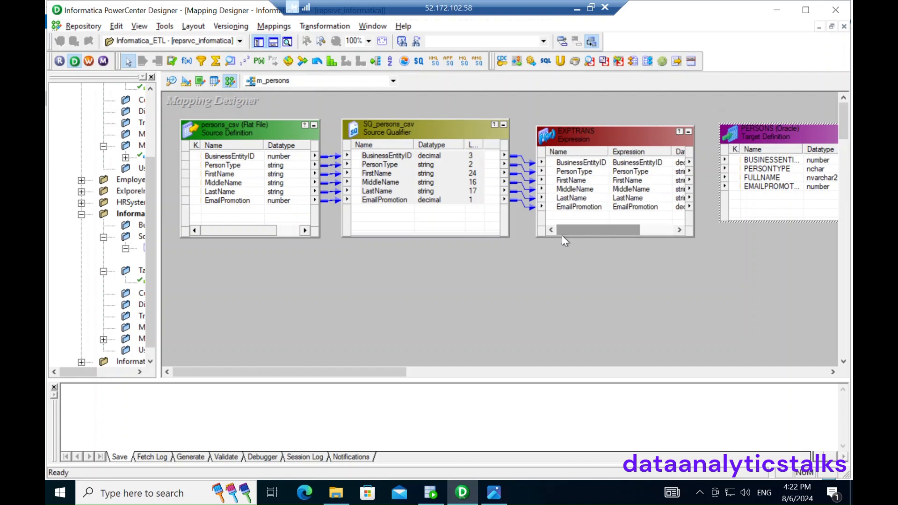
Step: Rename the Expression transformation as exp_persons
double_click(576, 142)
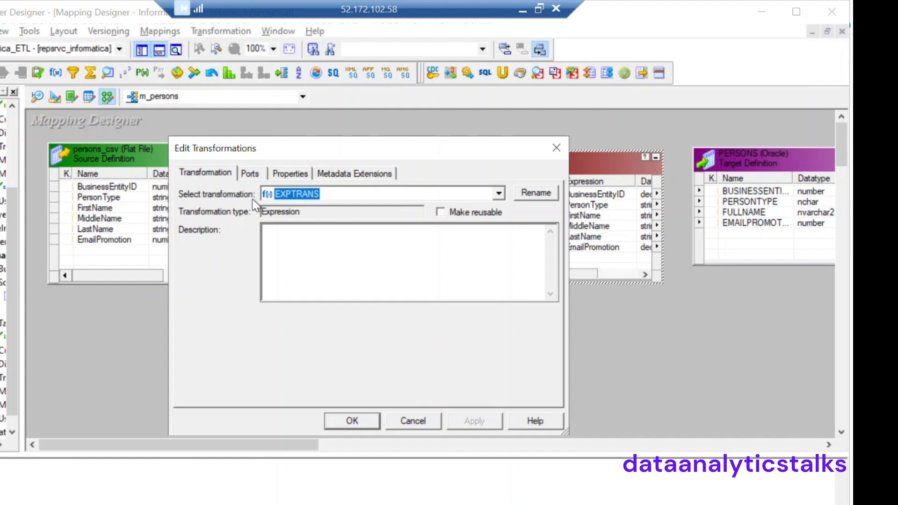
left_click(301, 244)
left_click(535, 193)
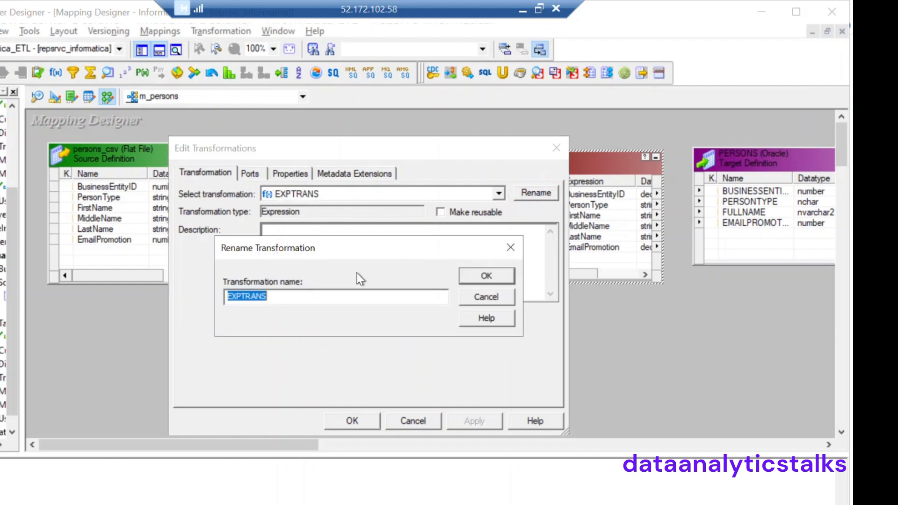
type("exp")
type("_")
type("pr")
type("rso")
key("BackSpace")
key("BackSpace")
key("BackSpace")
key("BackSpace")
key("BackSpace")
type("pr")
key("BackSpace")
key("BackSpace")
type("persons")
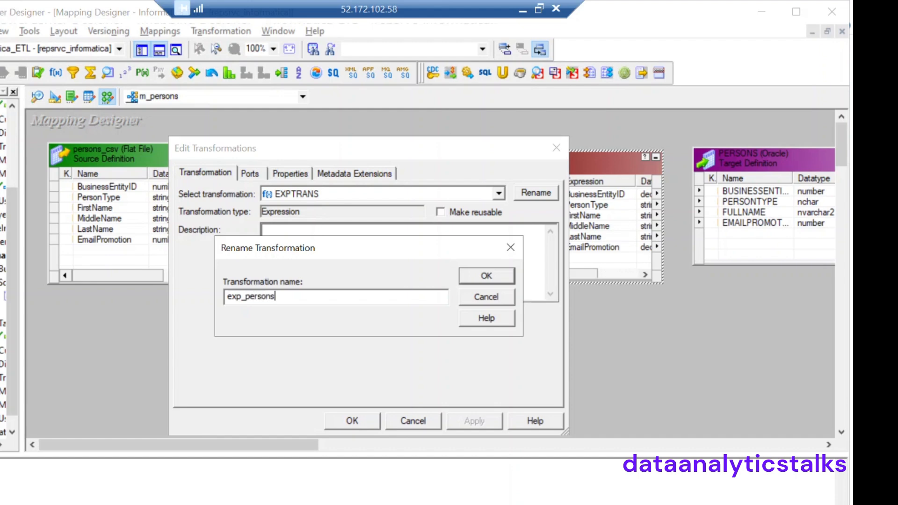
left_click(493, 276)
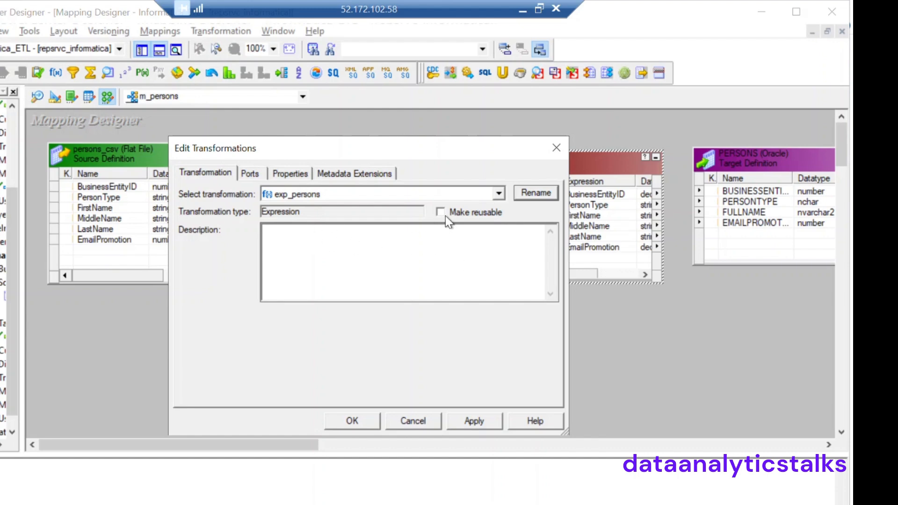
Step: Make the FirstName, MiddleName and LastName ports of exp_persons input-only by turning off their output
left_click(249, 173)
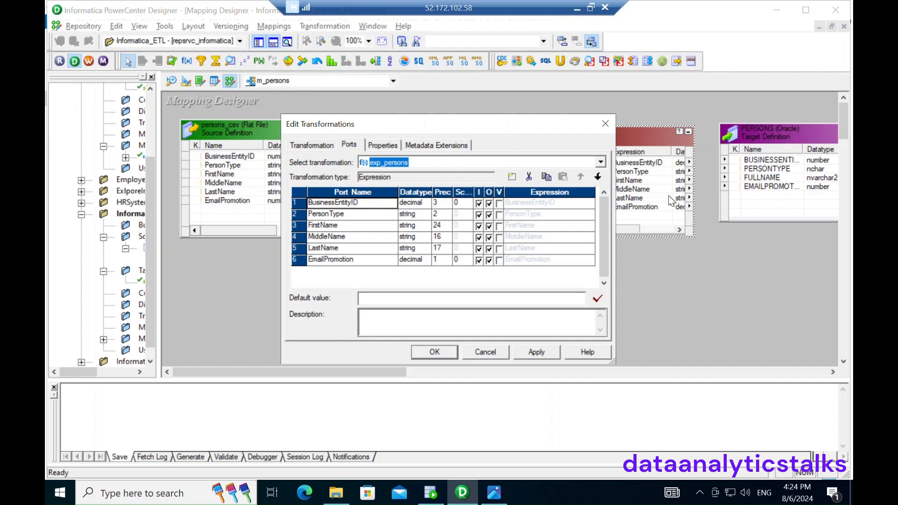
left_click(489, 226)
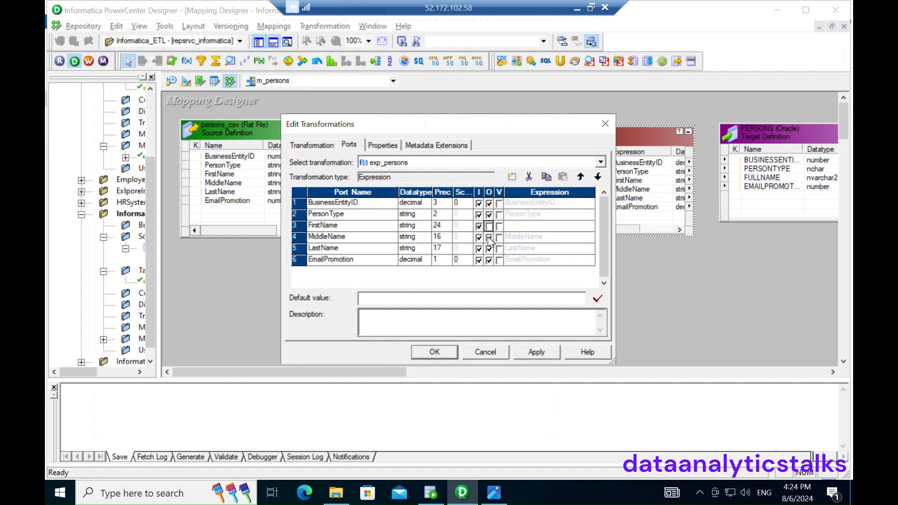
left_click(488, 237)
left_click(489, 248)
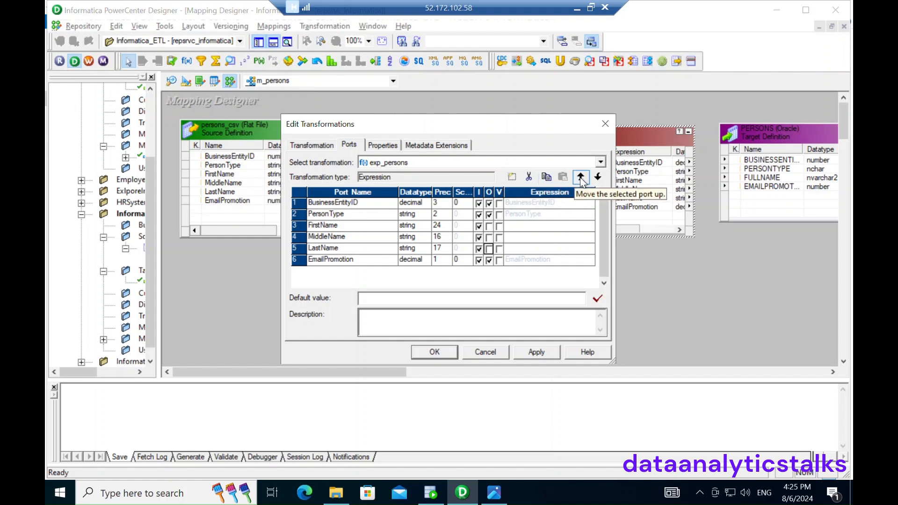
Step: Add a port named FULLName after LastName in exp_persons and make it output-only
left_click(512, 177)
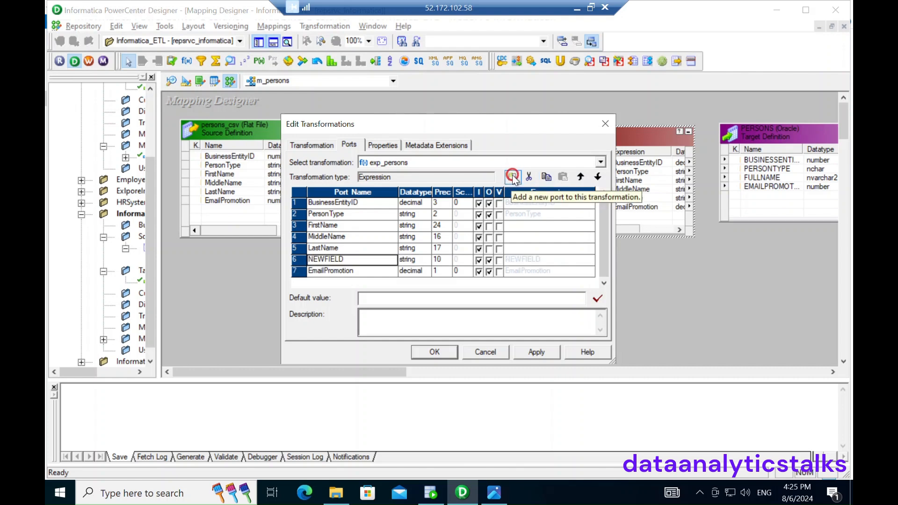
left_click(350, 258)
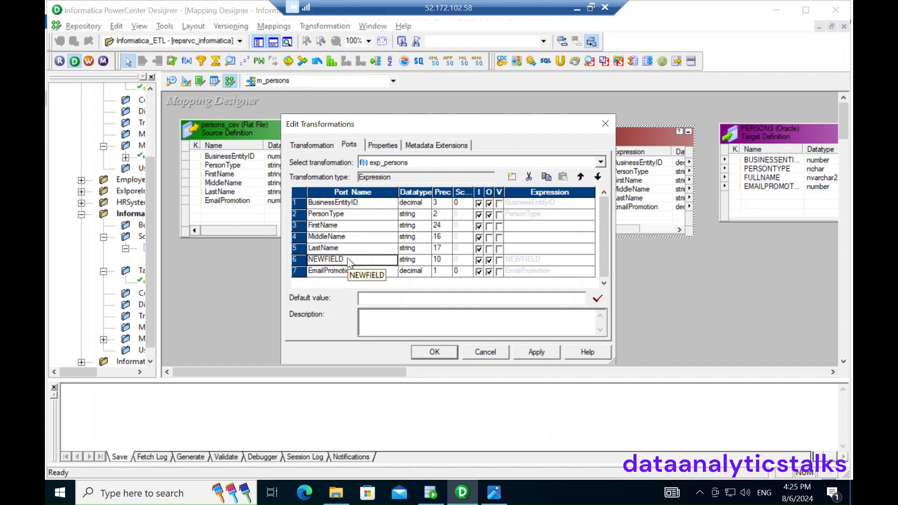
left_click(347, 259)
key("BackSpace")
key("BackSpace")
key("BackSpace")
key("BackSpace")
key("BackSpace")
key("BackSpace")
key("BackSpace")
key("BackSpace")
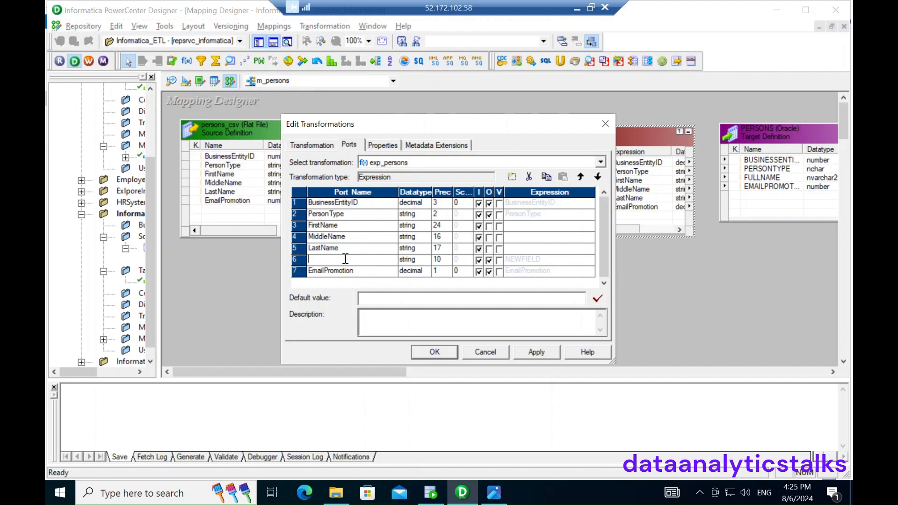
type("FULLName")
key("Tab")
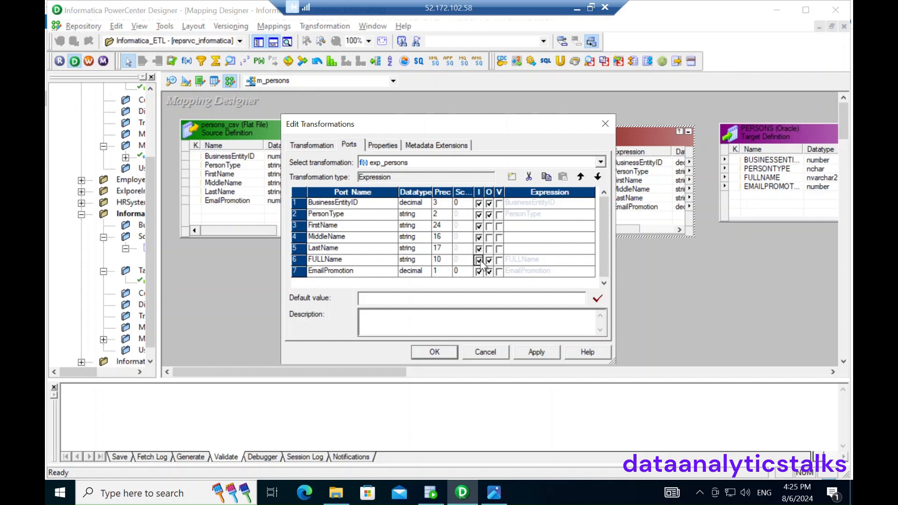
left_click(479, 260)
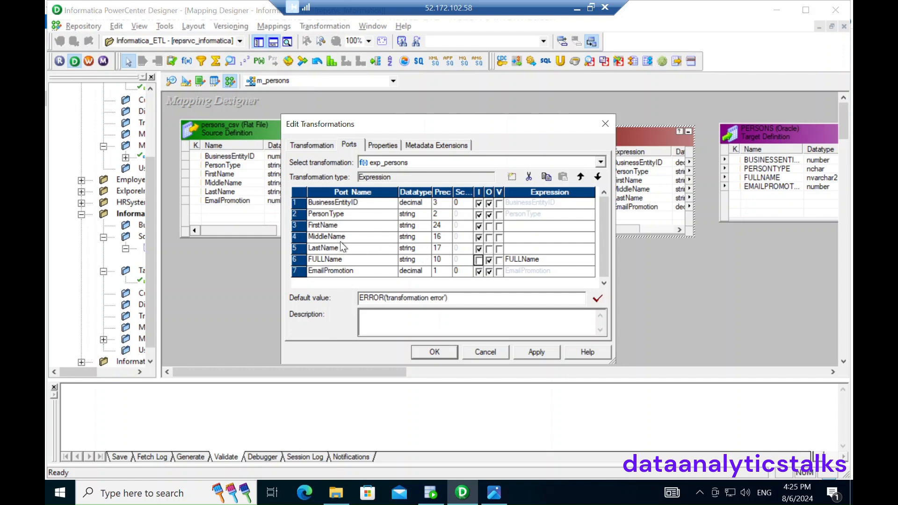
Step: Replace the FULLName port's expression with FirstName || ' ' || MiddleName || ' ' || LastName
left_click(532, 260)
left_click(591, 262)
left_click(589, 259)
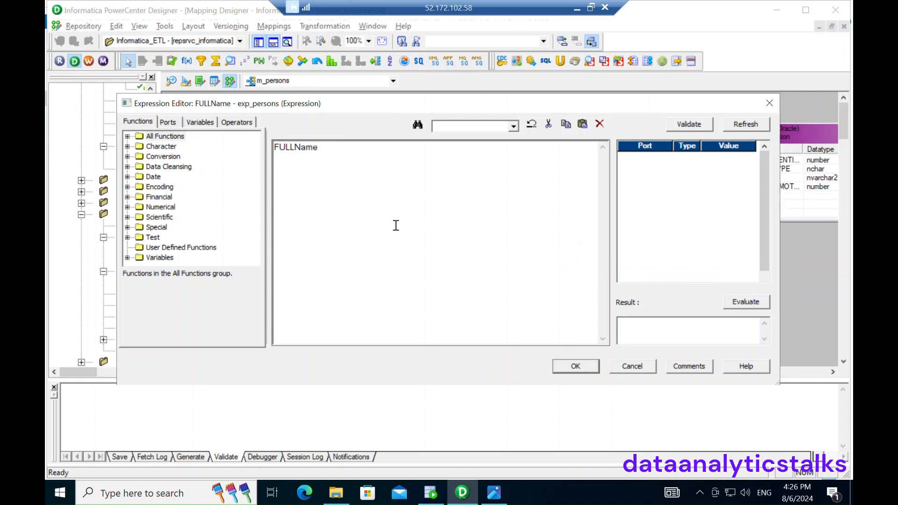
left_click(329, 148)
key("BackSpace")
key("BackSpace")
key("BackSpace")
key("BackSpace")
key("BackSpace")
key("BackSpace")
key("BackSpace")
key("BackSpace")
left_click(162, 122)
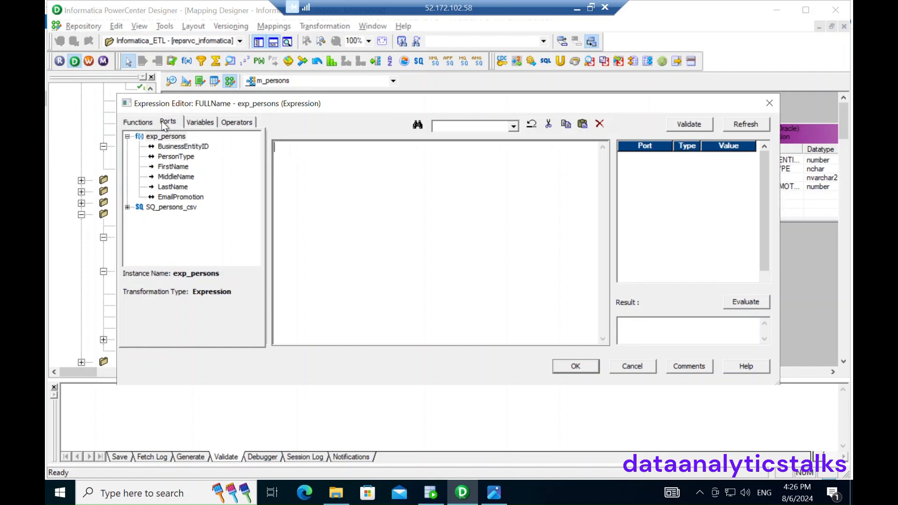
left_click(174, 166)
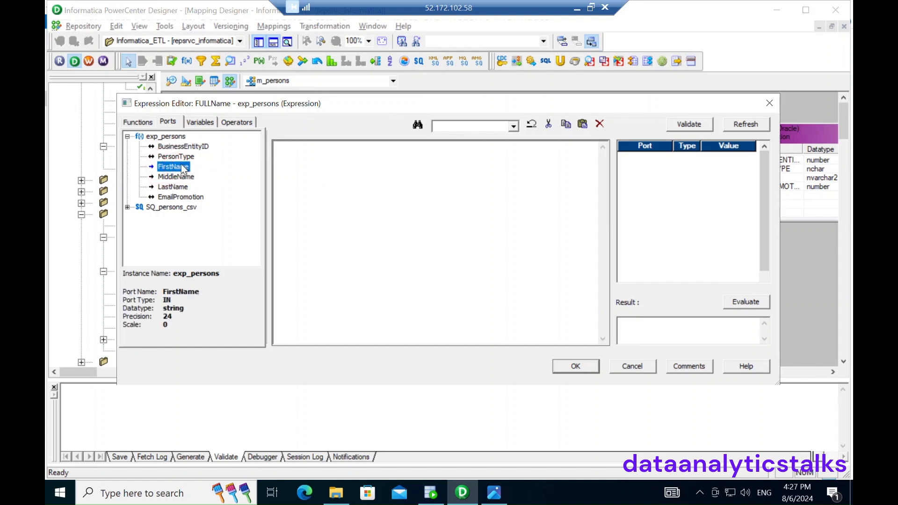
double_click(183, 169)
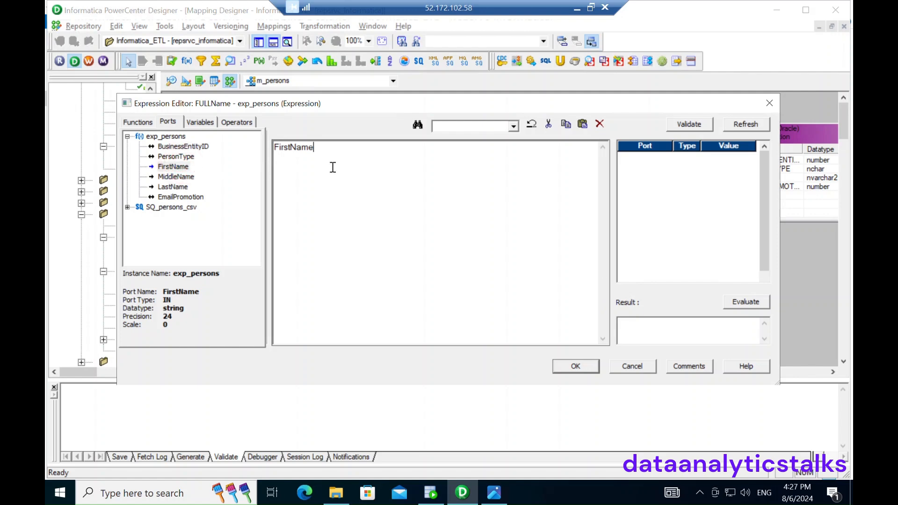
type("|| ' ' ||")
double_click(176, 176)
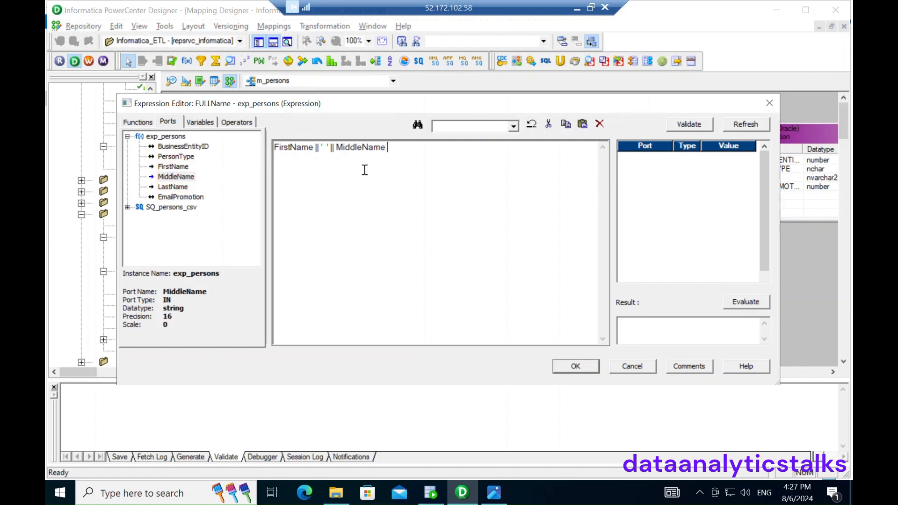
type("|| ' ' ||")
double_click(189, 184)
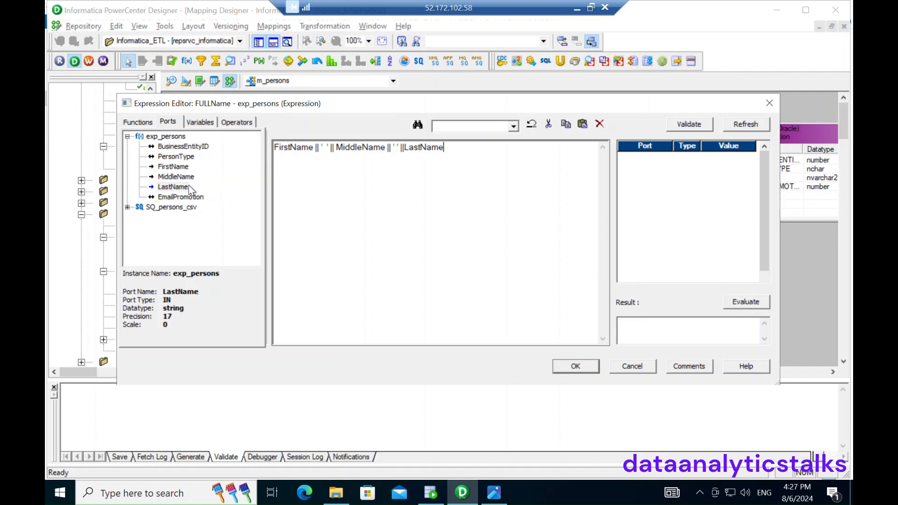
left_click(397, 148)
Step: Validate the FULLName expression and accept it in the Expression Editor
left_click(692, 128)
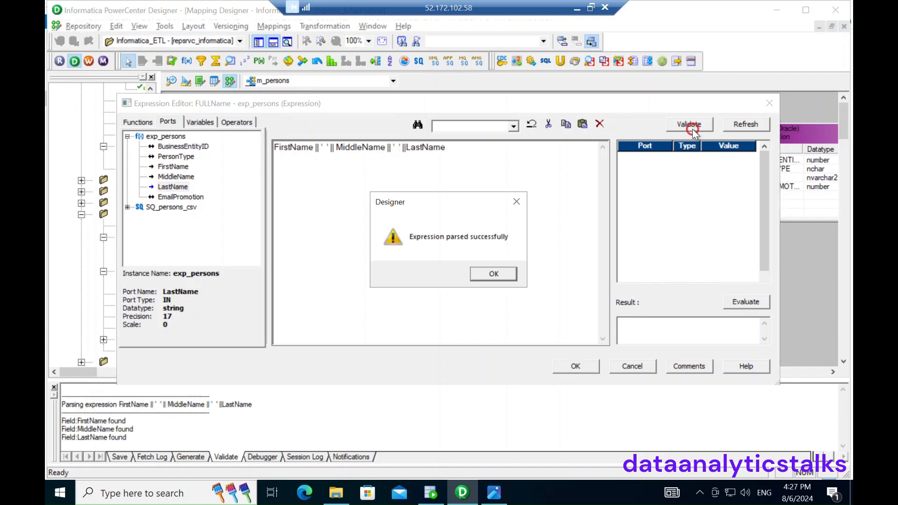
left_click(487, 276)
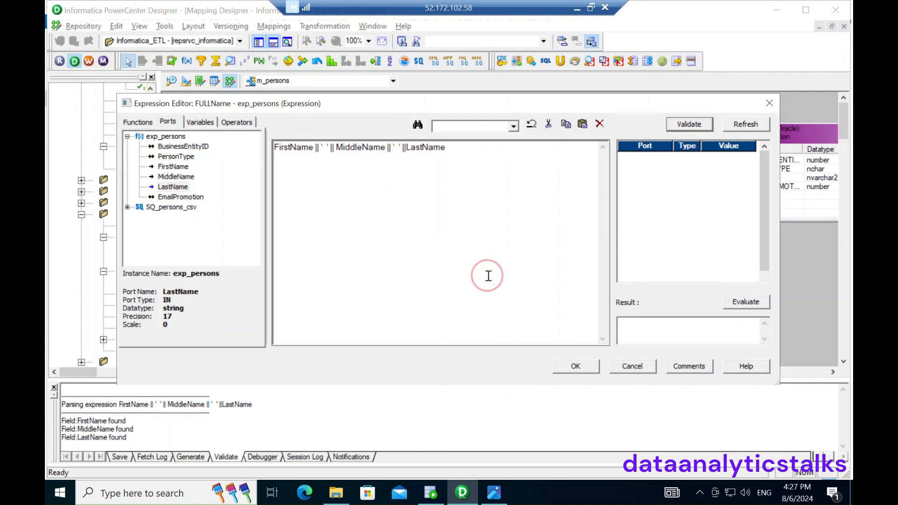
left_click(576, 370)
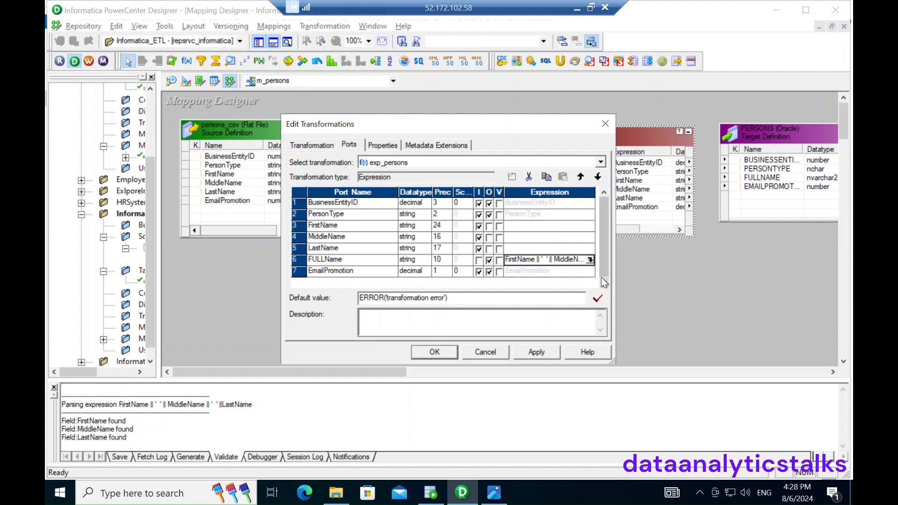
Step: Clear the FULLName port's default value and accept the changes to exp_persons
left_click_drag(463, 298, 340, 296)
key("BackSpace")
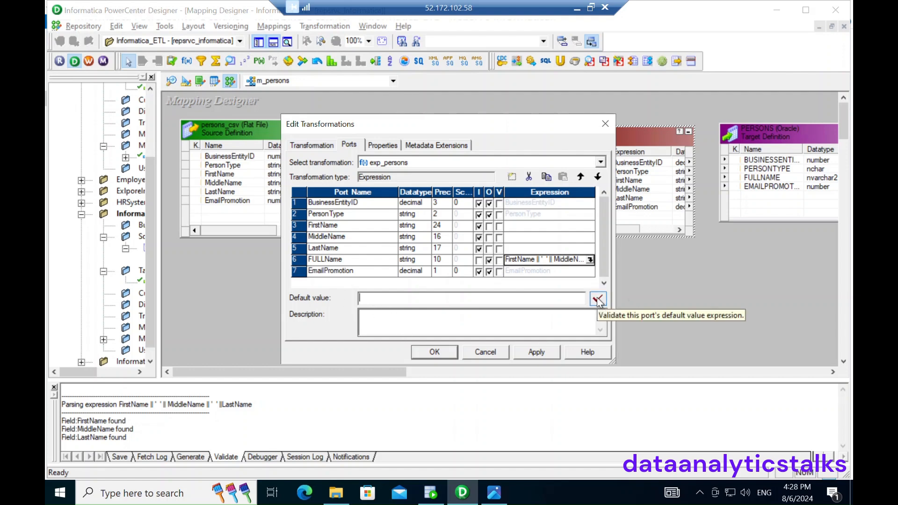
left_click(437, 350)
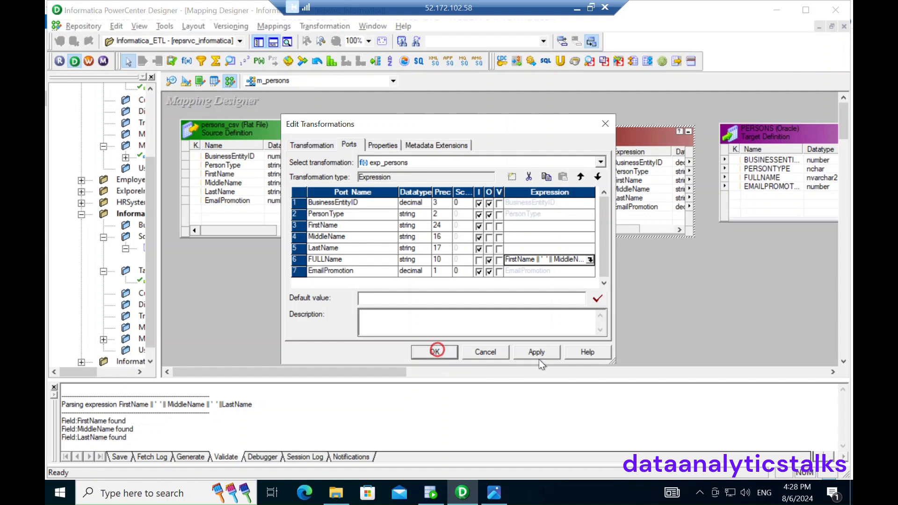
left_click(480, 369)
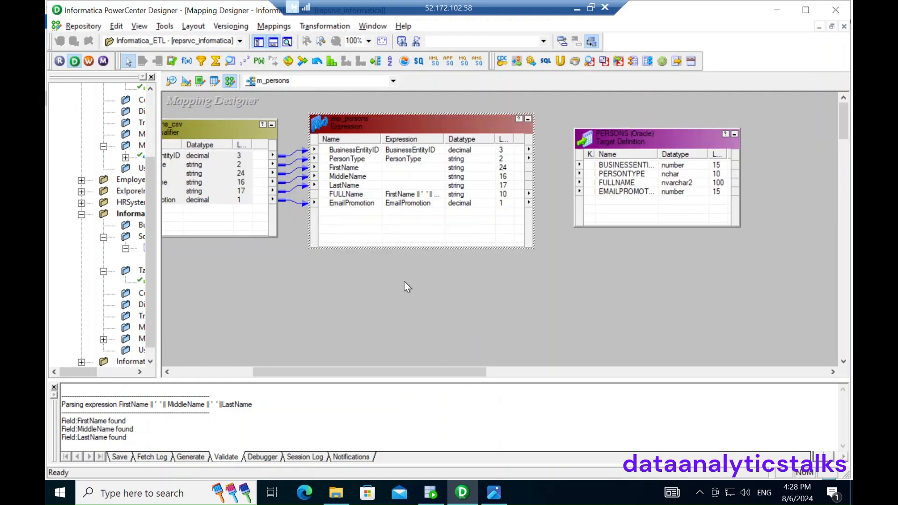
Step: Link BusinessEntityID, PersonType, FULLName and EmailPromotion from exp_persons to the matching columns of the PERSONS target
left_click(357, 151)
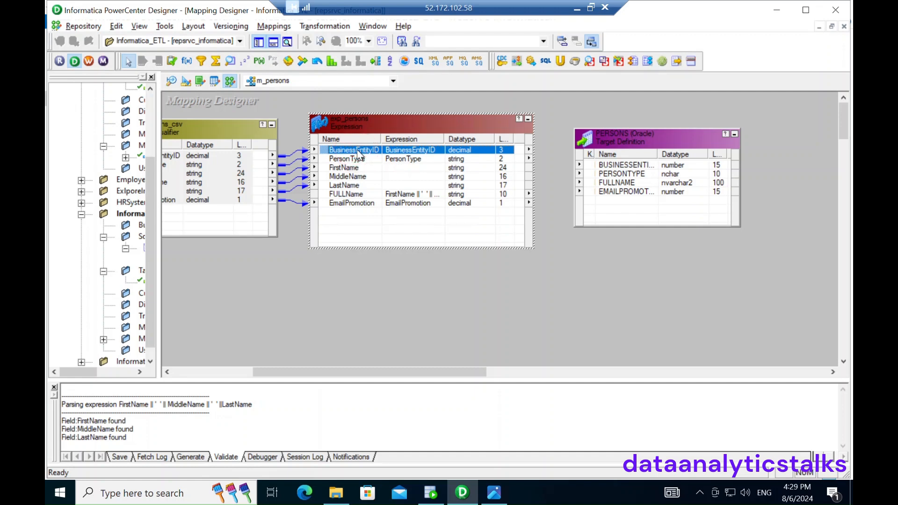
left_click_drag(359, 151, 606, 166)
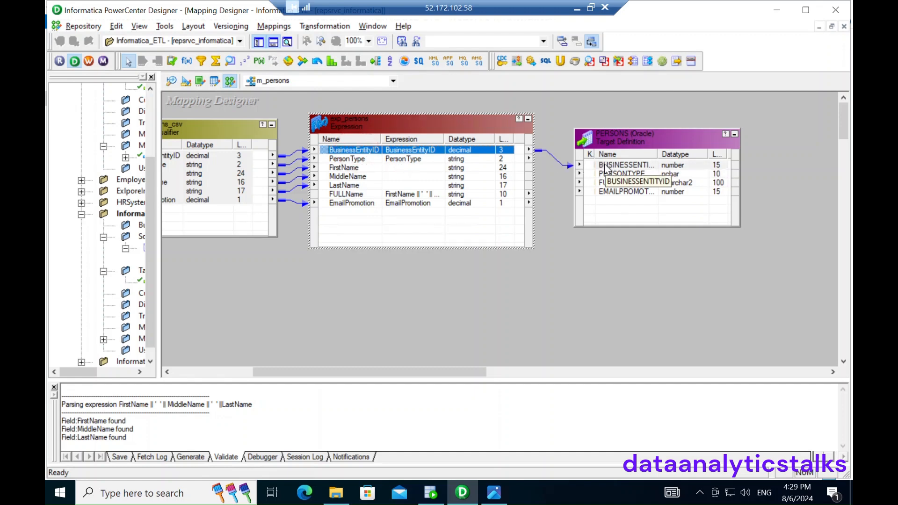
left_click(360, 160)
left_click_drag(362, 163, 594, 173)
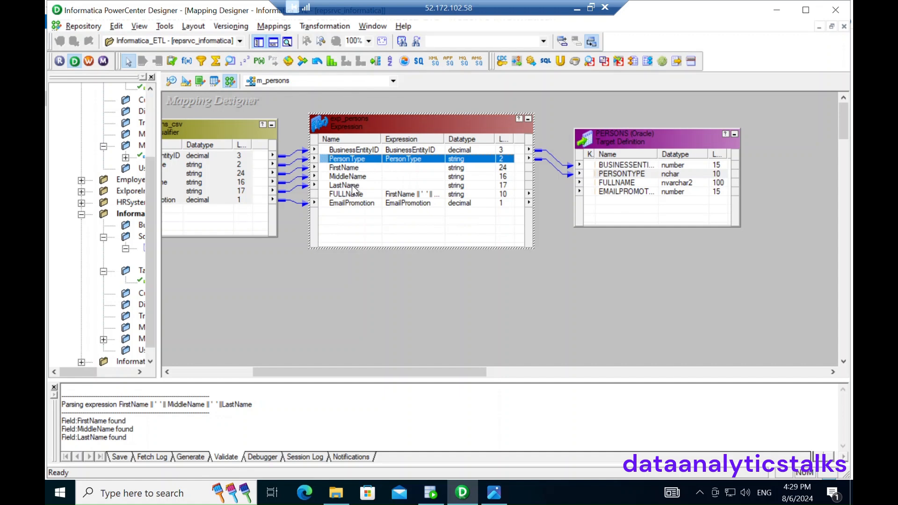
left_click_drag(355, 194, 596, 183)
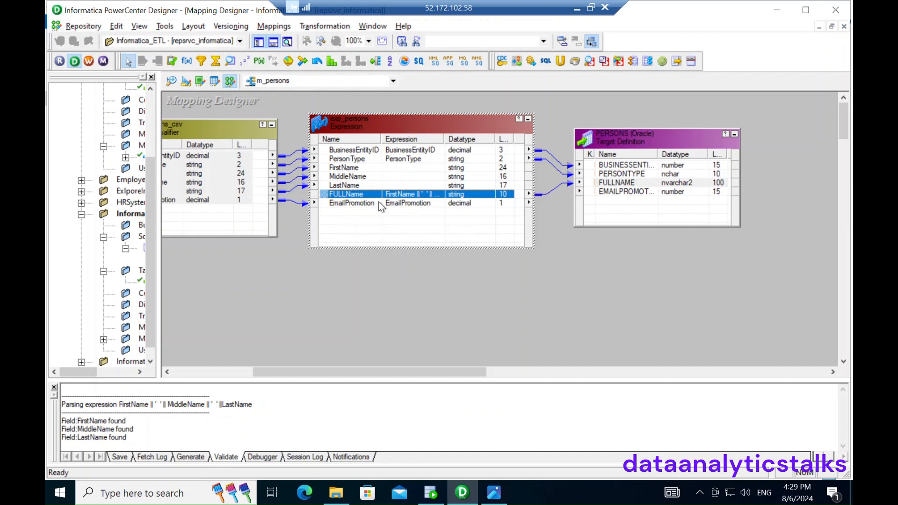
left_click_drag(363, 203, 599, 192)
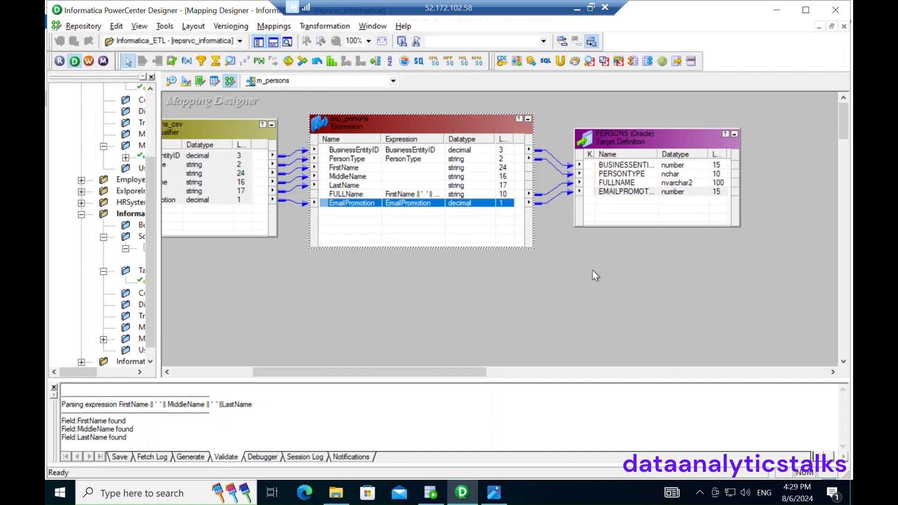
Step: Save the m_persons mapping to the repository
left_click_drag(444, 372, 311, 372)
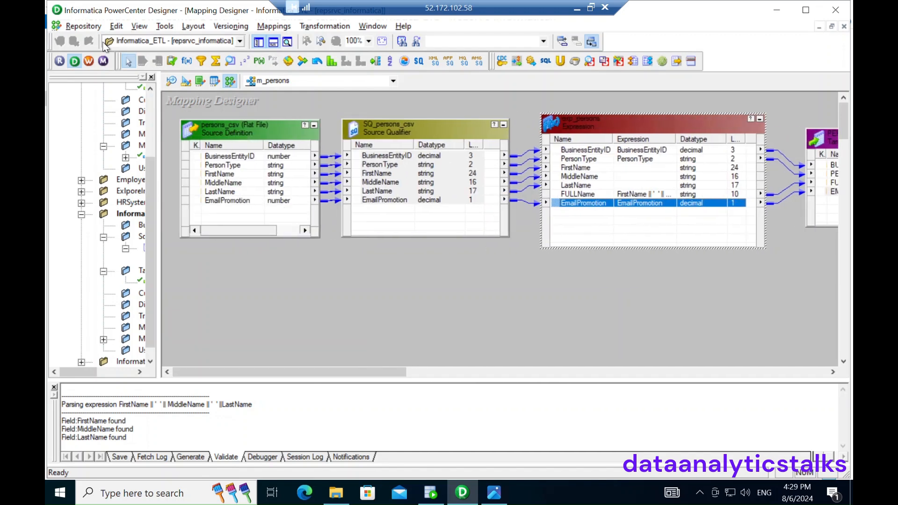
left_click(80, 29)
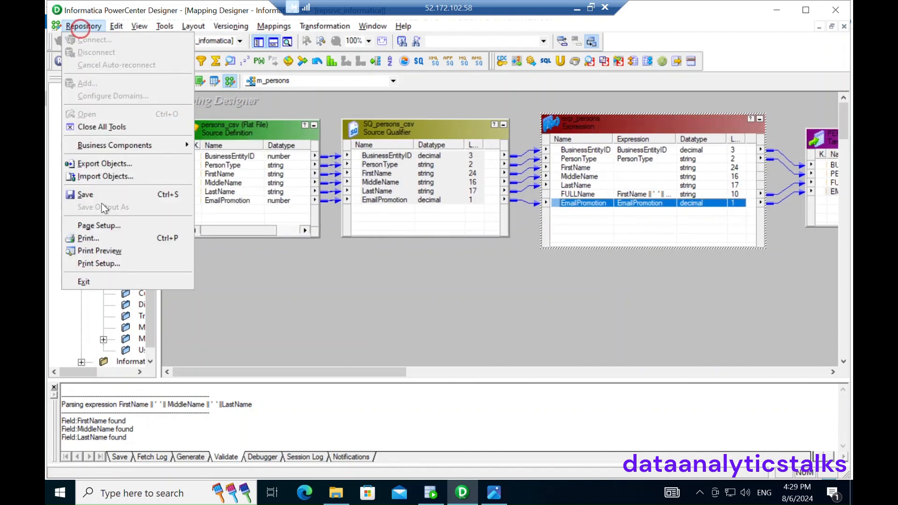
left_click(81, 196)
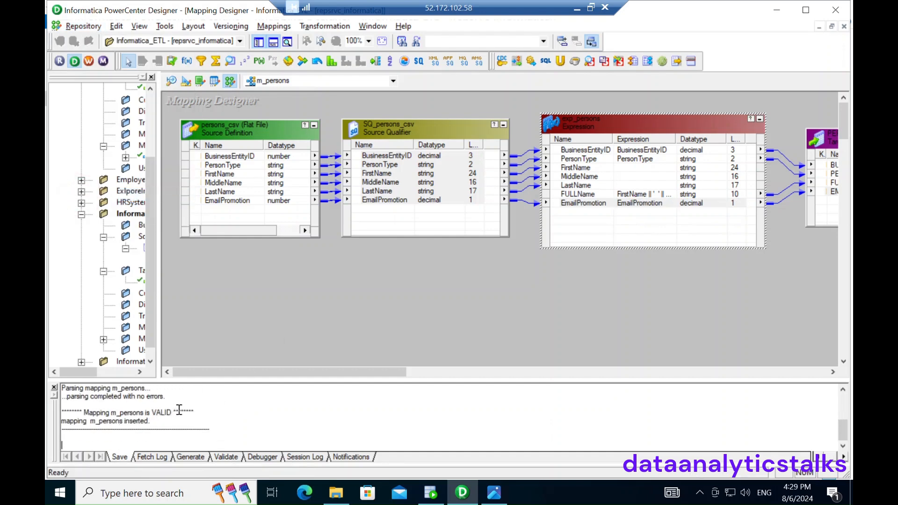
Step: Widen the repository navigator and expand the Mappings folder of Informatica_ETL to check the saved mapping
left_click_drag(381, 371, 319, 373)
left_click_drag(161, 330, 218, 330)
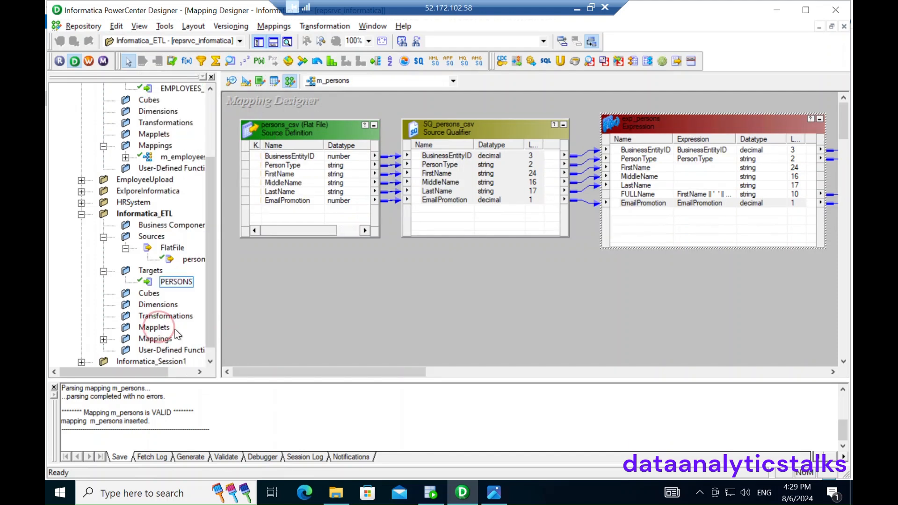
scroll(193, 329, "down", 1)
left_click(160, 329)
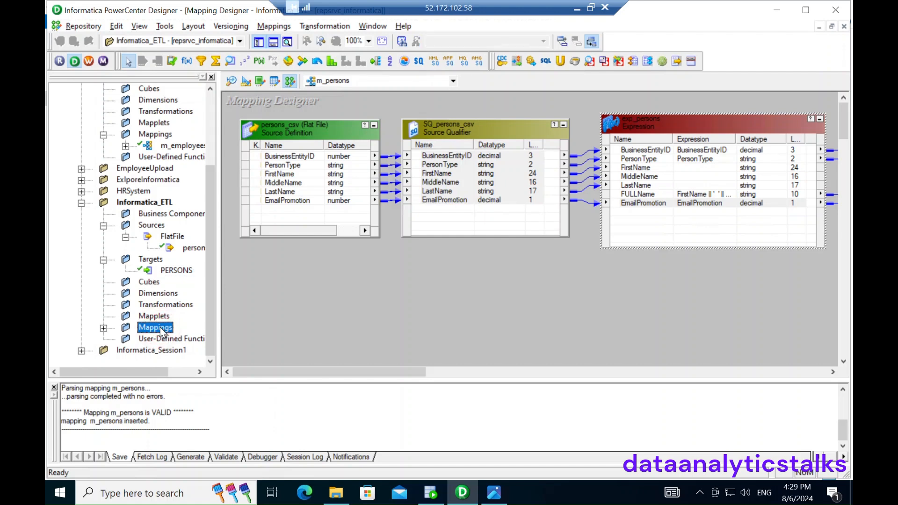
left_click(104, 327)
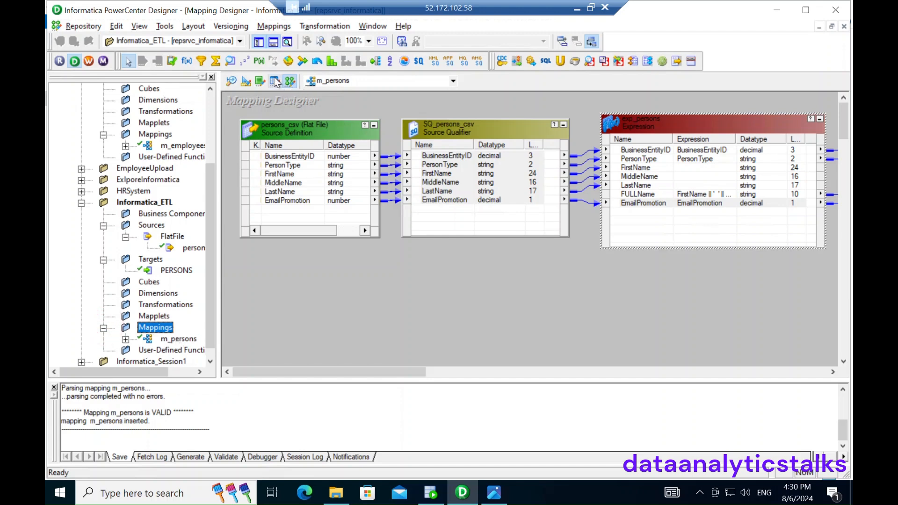
Step: Switch to PowerCenter Workflow Manager, dismiss the startup tip, and select the Tasks folder of Informatica_ETL
left_click(89, 62)
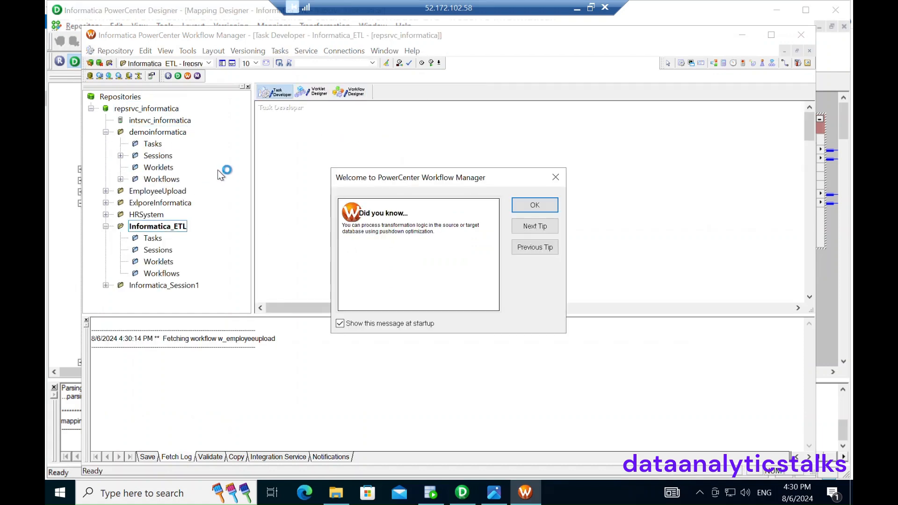
left_click(555, 177)
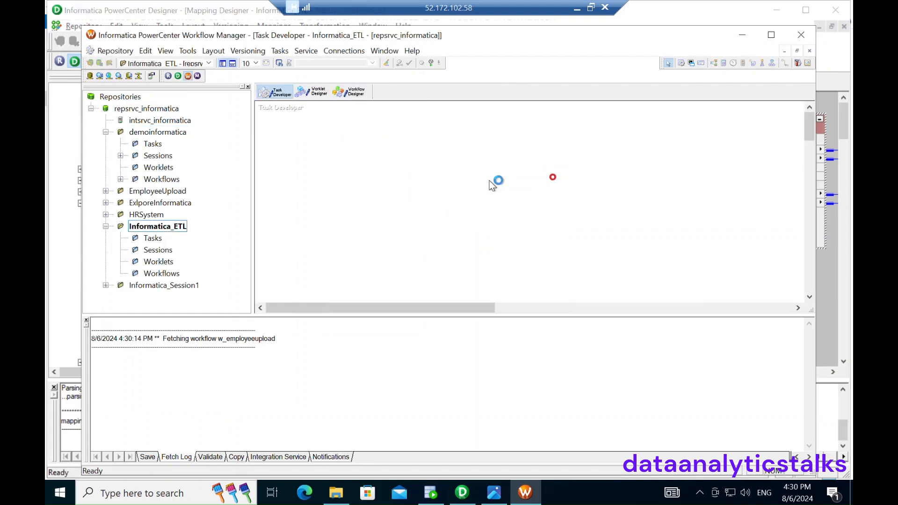
right_click(163, 228)
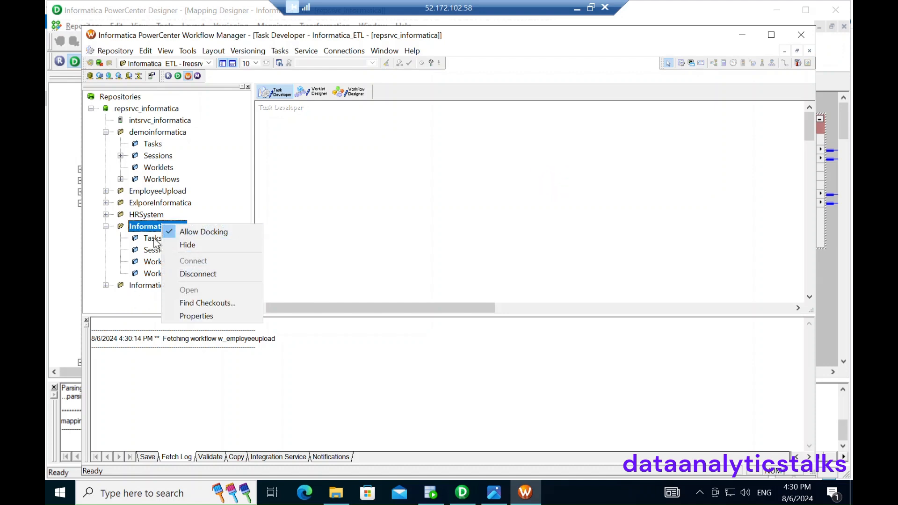
left_click(155, 239)
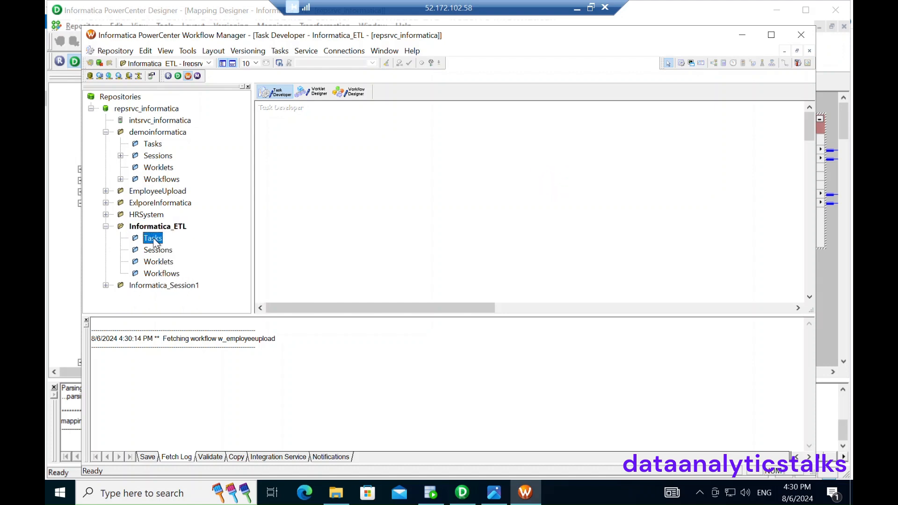
Step: Create a workflow named wf_persons in the Workflow Designer for the Informatica_ETL folder
left_click(164, 274)
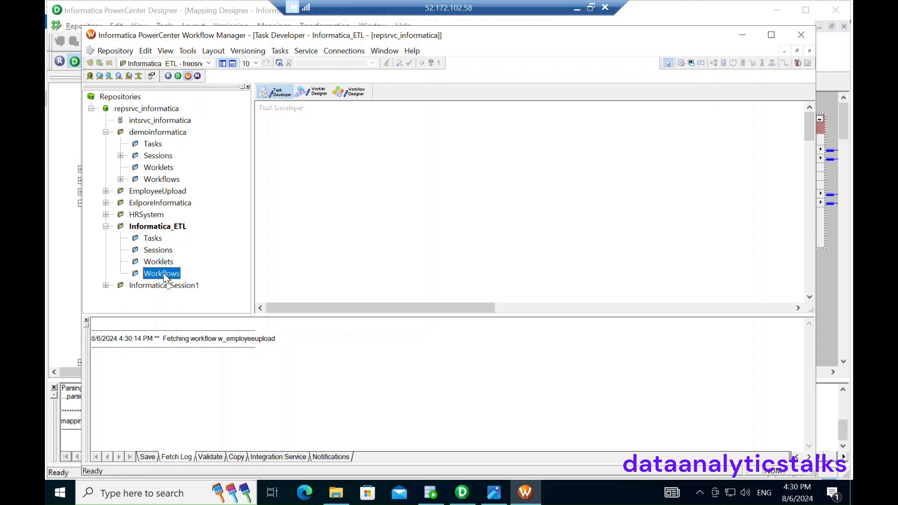
left_click(164, 274)
left_click(354, 93)
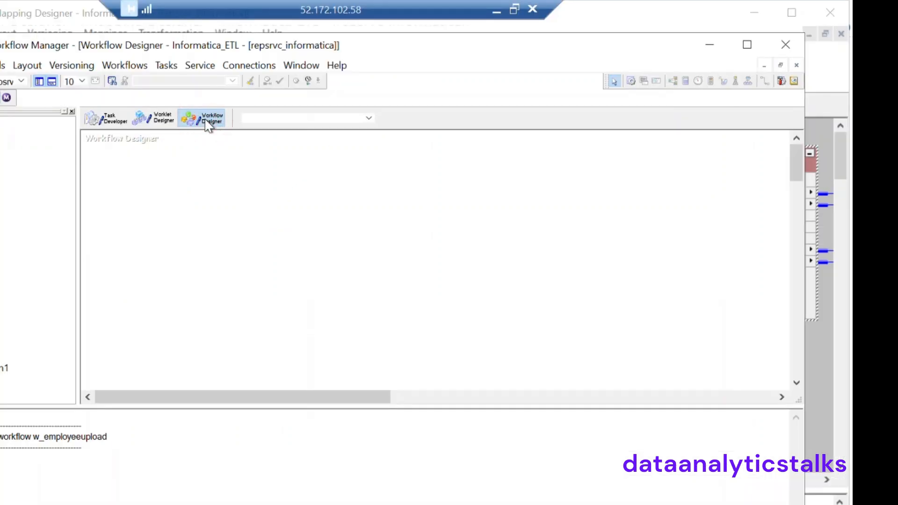
left_click(126, 66)
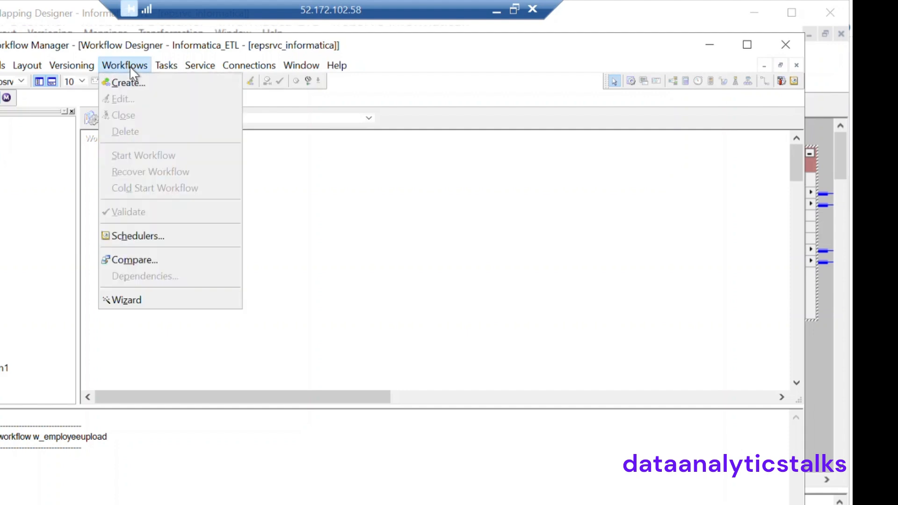
left_click(141, 89)
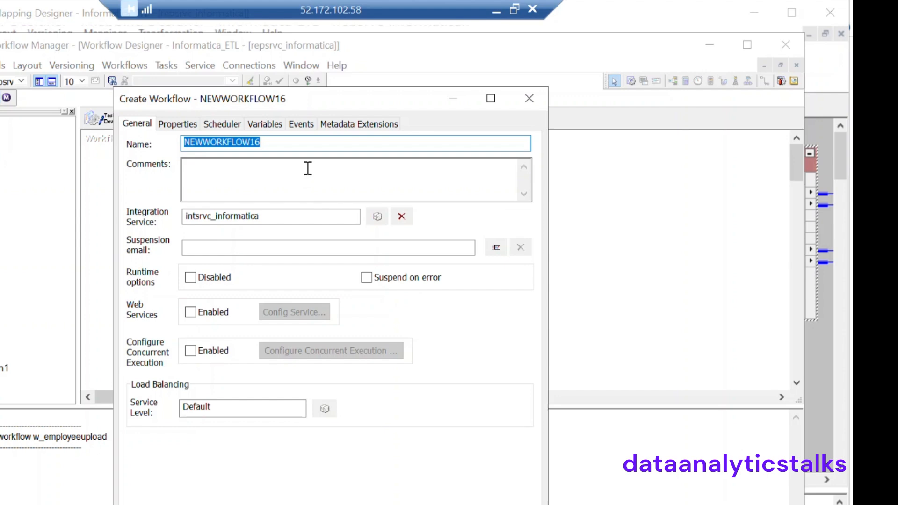
type("wf")
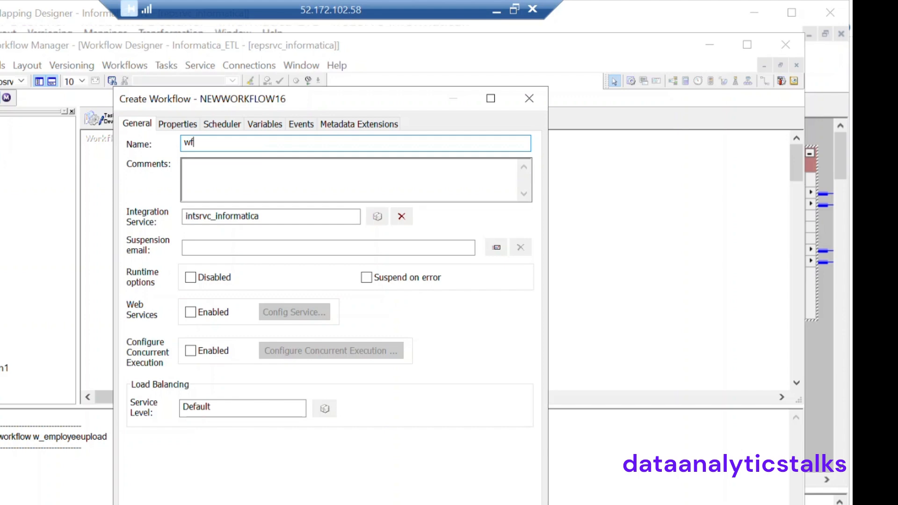
type("_persons")
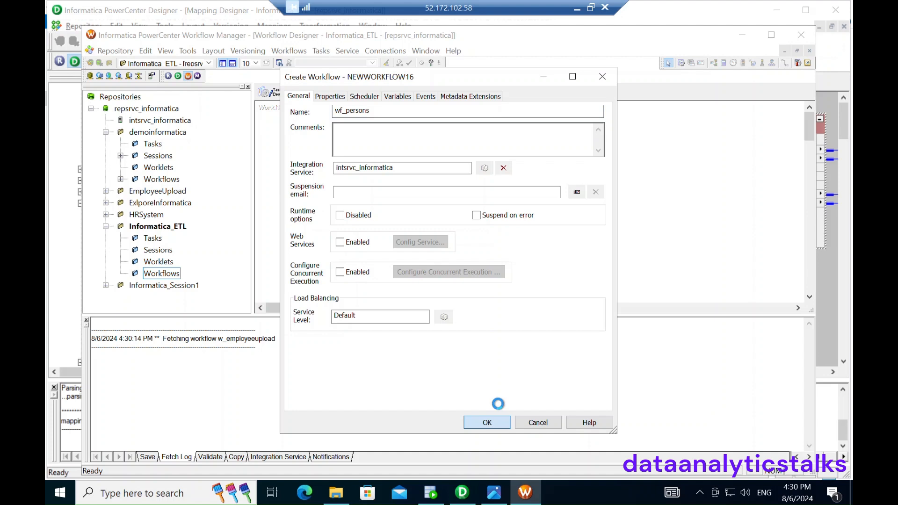
left_click(487, 423)
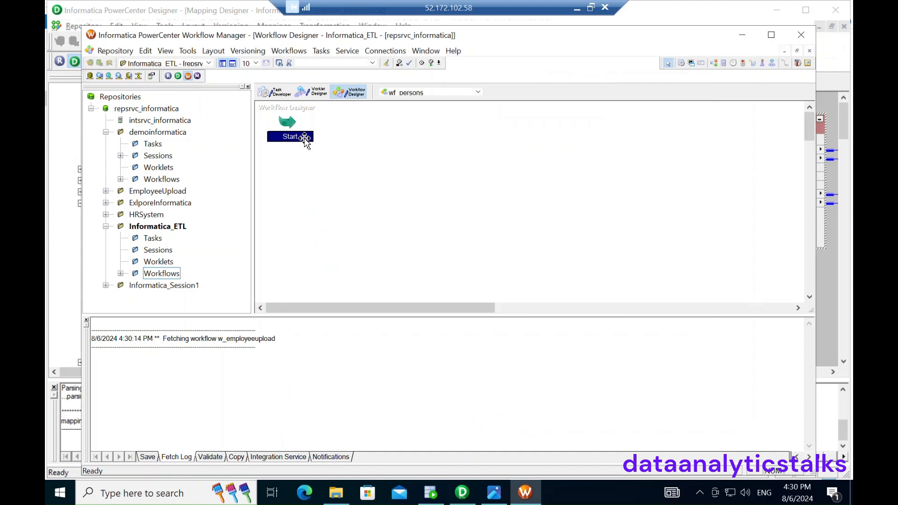
Step: Create a Session task named s_persons in the workflow and associate it with the m_persons mapping
left_click(153, 238)
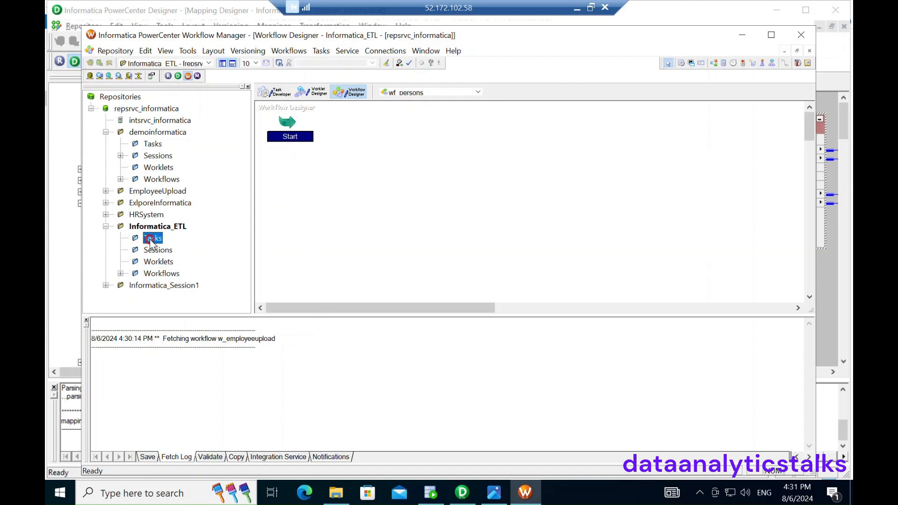
left_click(321, 51)
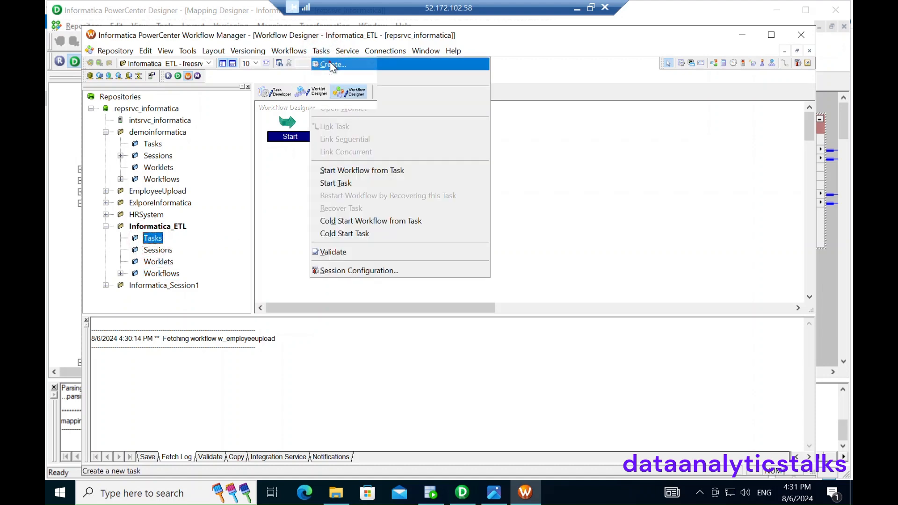
left_click(329, 64)
left_click(504, 224)
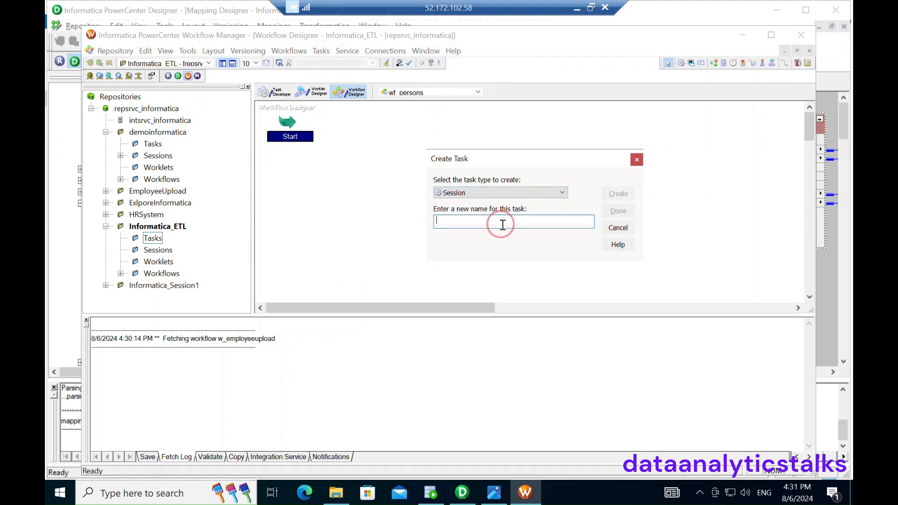
type("s_lers")
key("BackSpace")
key("BackSpace")
type("persons")
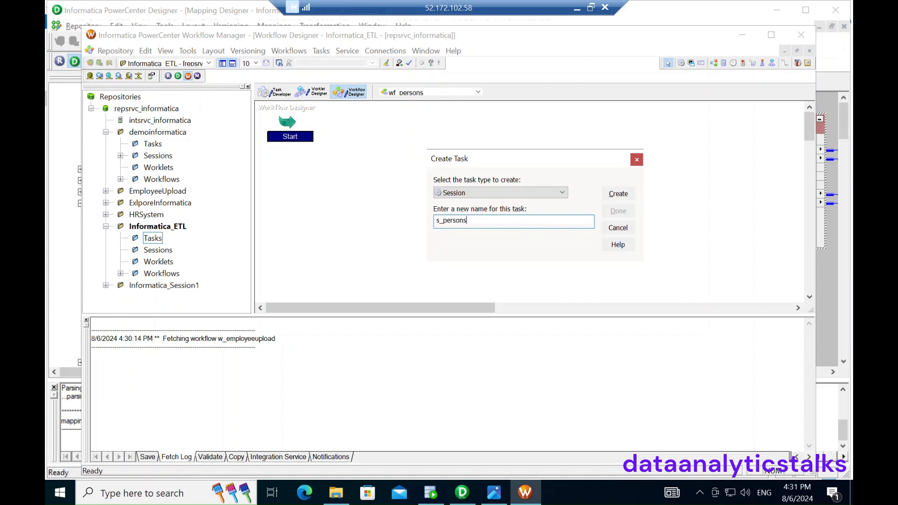
left_click(616, 194)
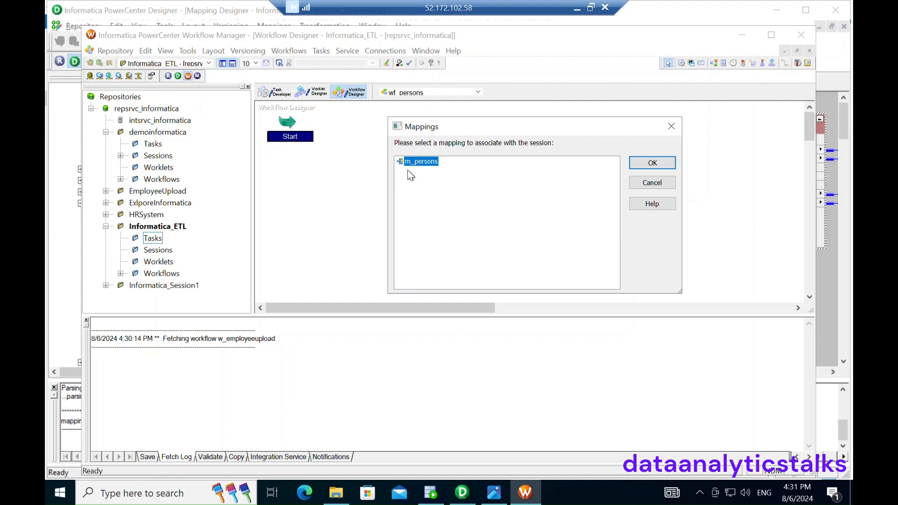
left_click(663, 164)
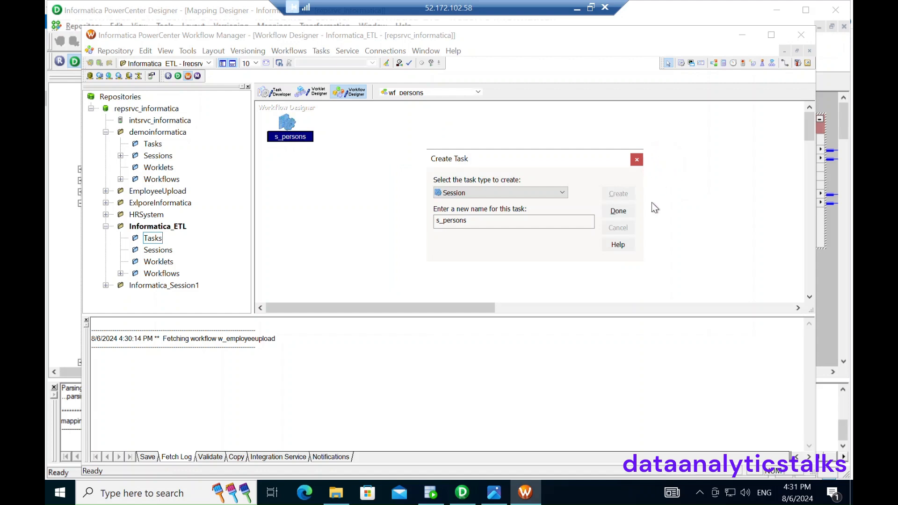
left_click(619, 212)
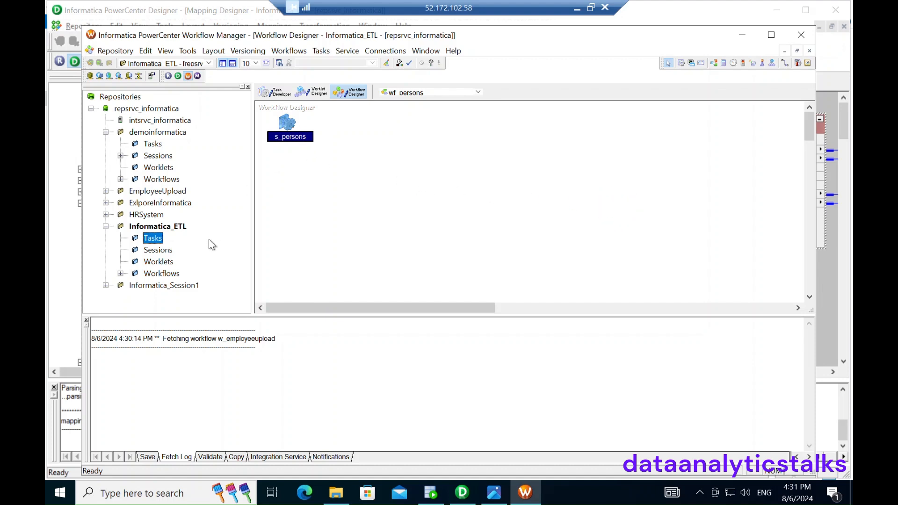
Step: Expand wf_persons in the repository tree and move the s_persons session clear of the Start task in the Workflow Designer
left_click(122, 272)
left_click(334, 167)
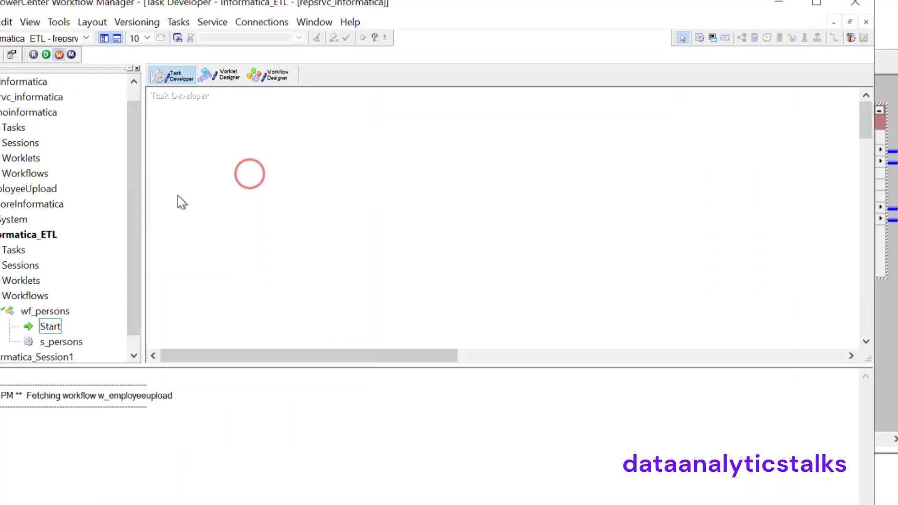
left_click(278, 77)
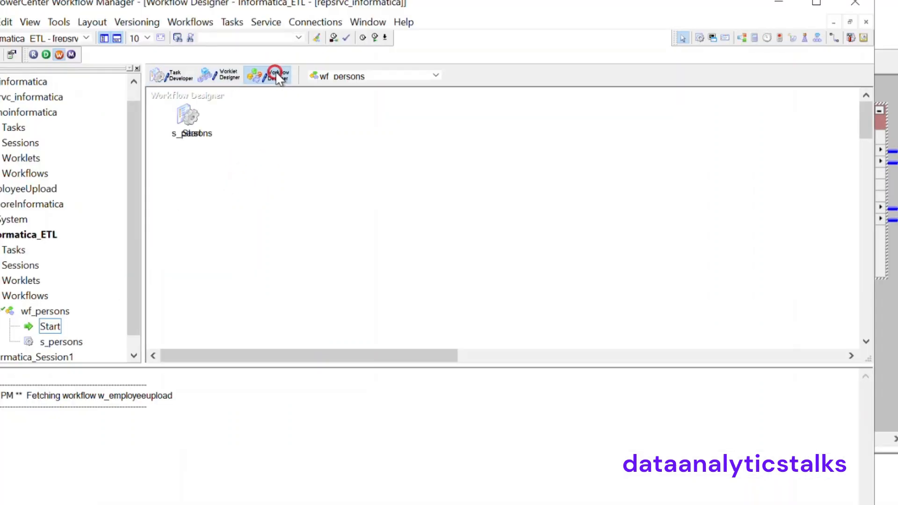
left_click_drag(189, 124, 335, 130)
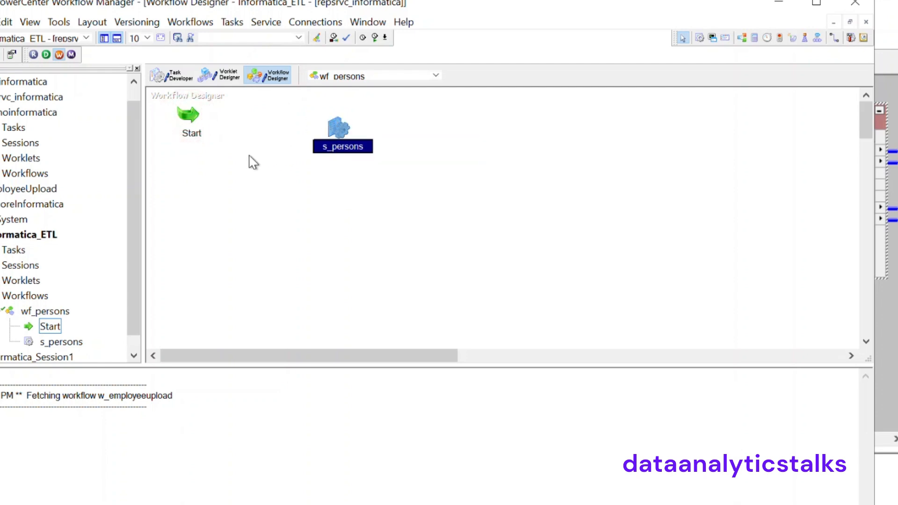
Step: Link the Start task to the s_persons session and save the workflow to the repository
left_click(192, 114)
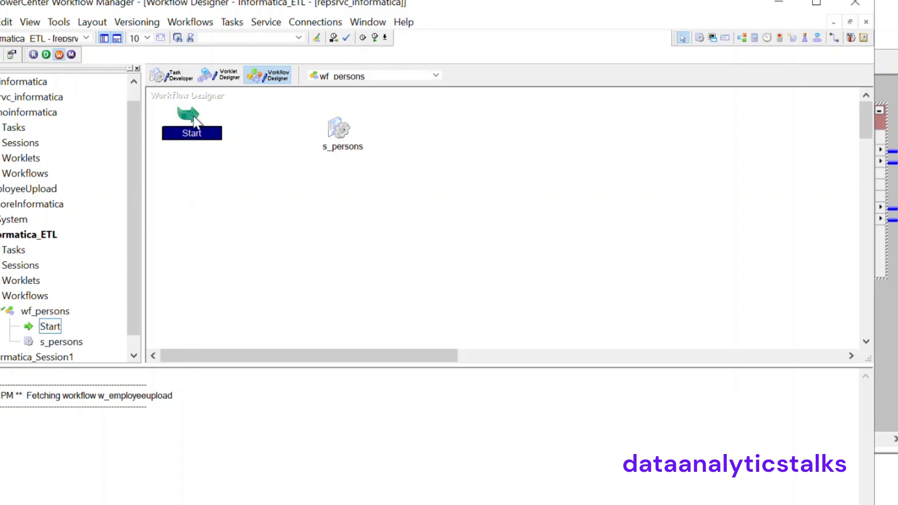
left_click(835, 39)
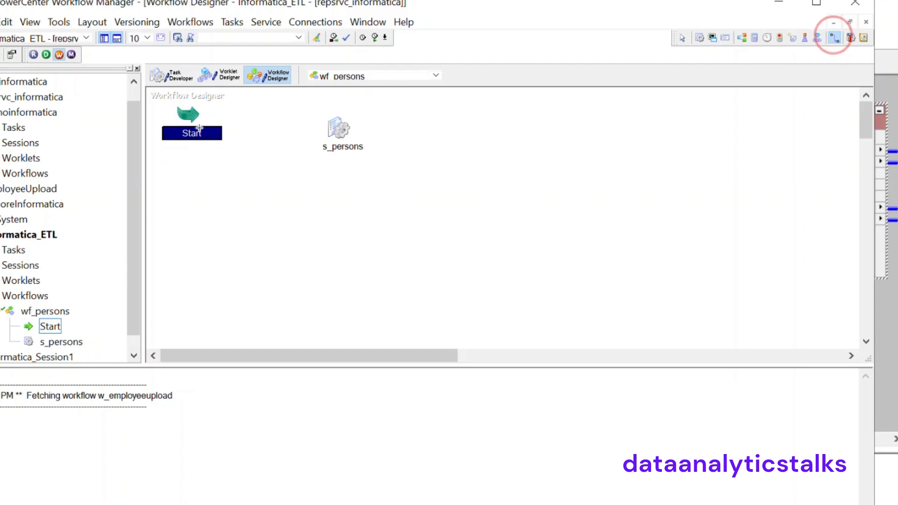
left_click_drag(194, 114, 338, 129)
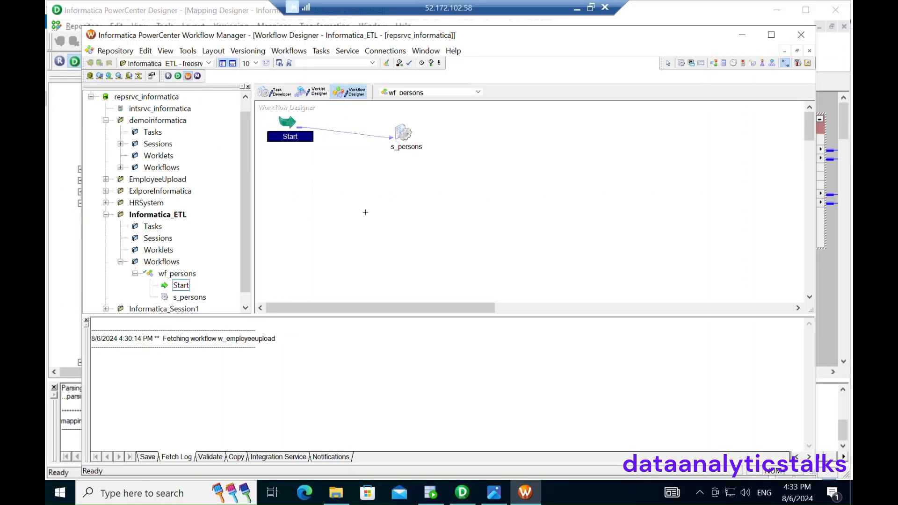
left_click(293, 230)
left_click(116, 50)
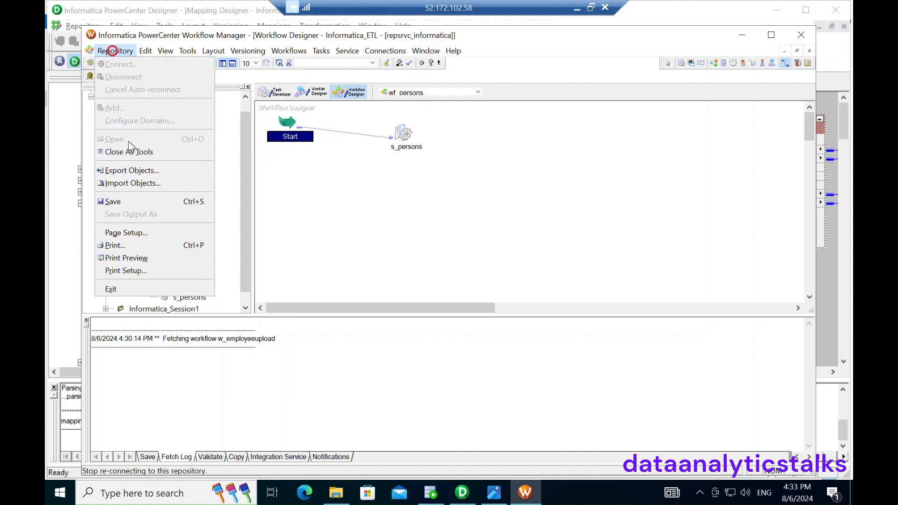
left_click(125, 198)
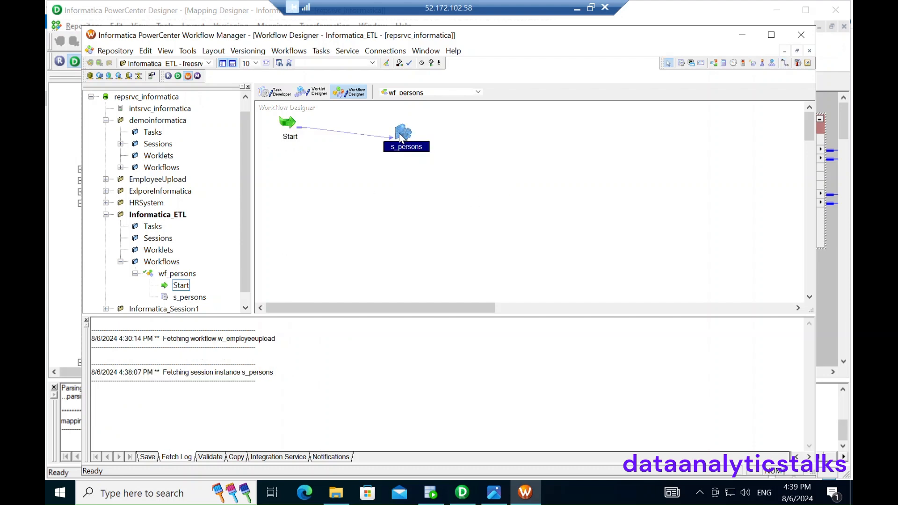
Step: Open the s_persons session for editing and review its log, commit, recovery and performance properties
double_click(400, 133)
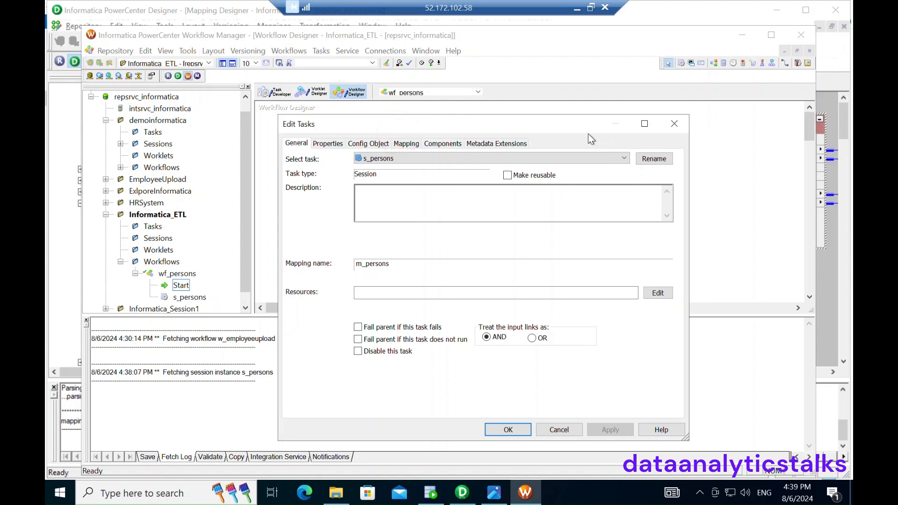
left_click_drag(549, 124, 520, 57)
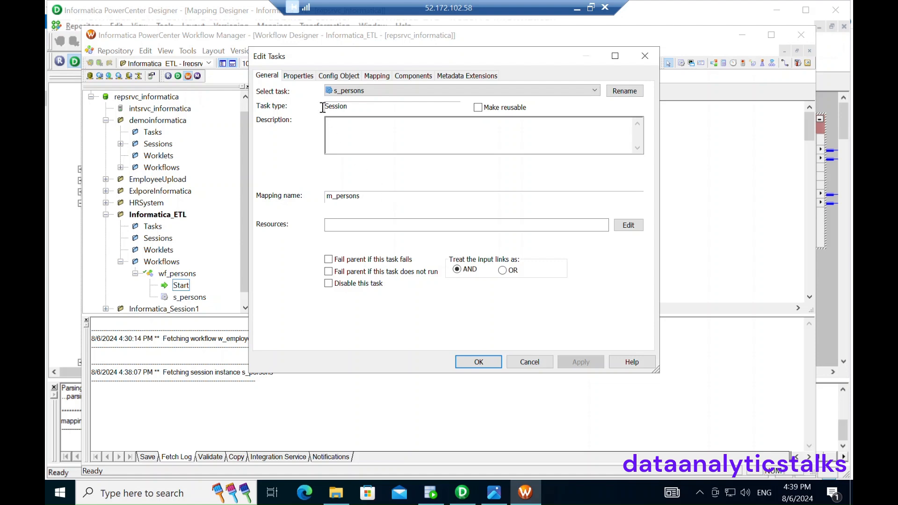
left_click(306, 78)
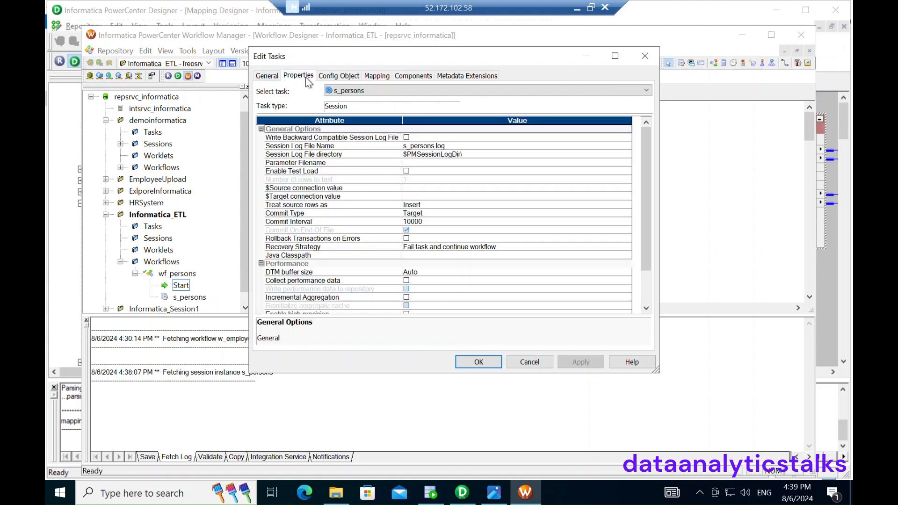
left_click(306, 138)
left_click(300, 154)
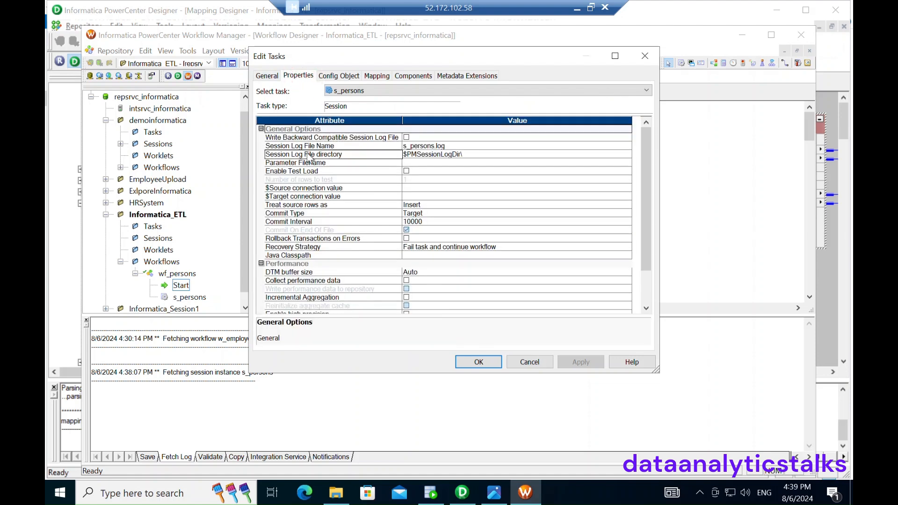
left_click(421, 156)
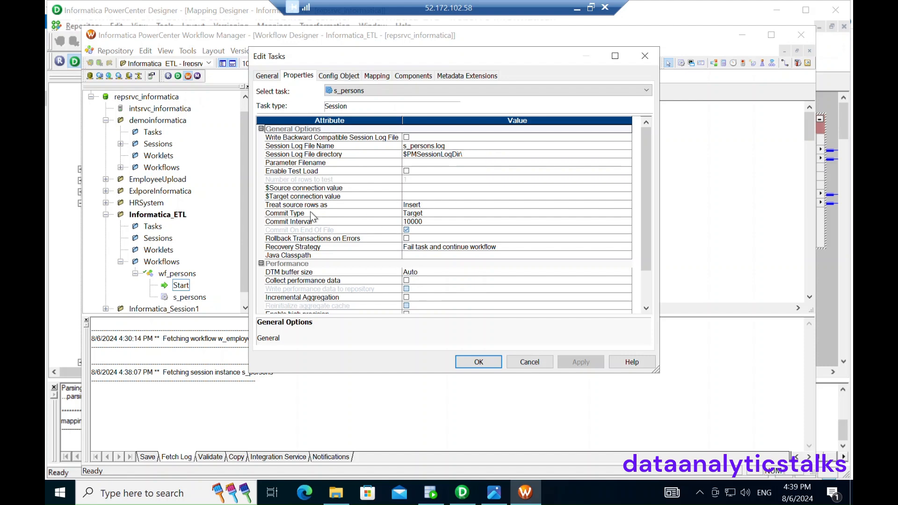
left_click(328, 196)
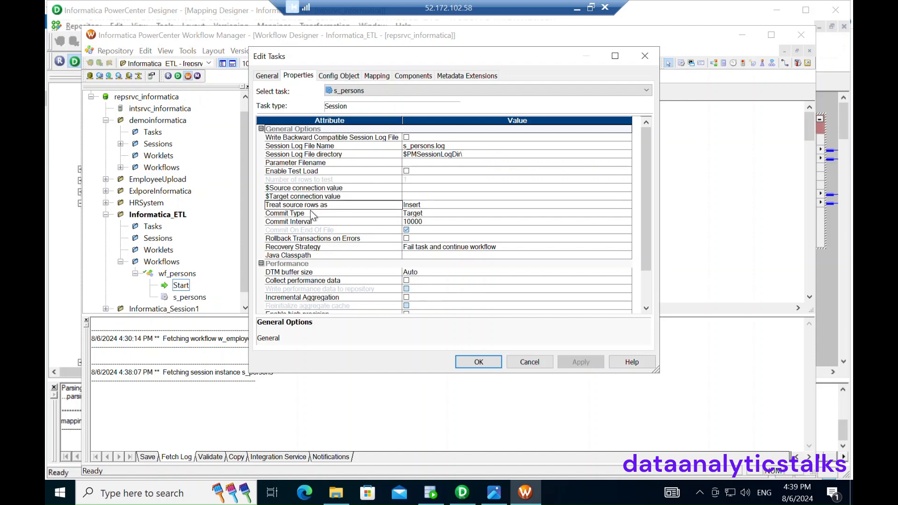
scroll(348, 263, "down", 2)
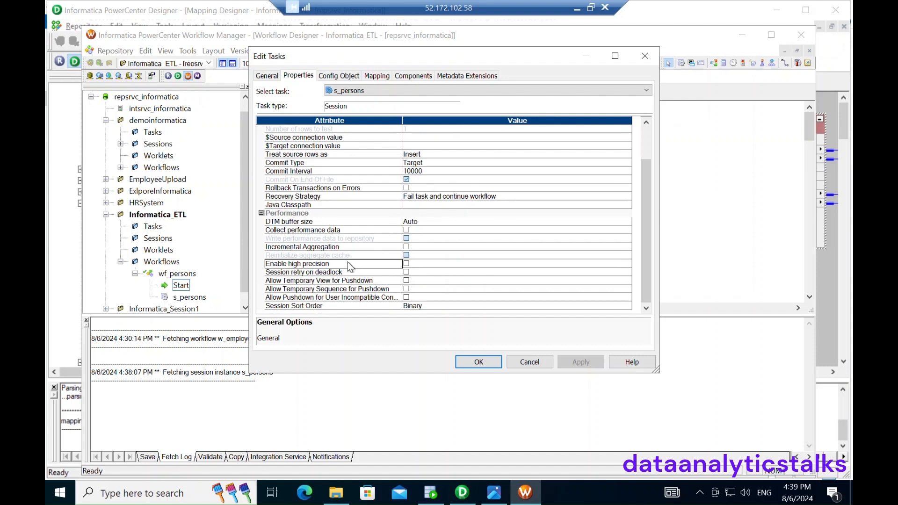
Step: Examine the session's configuration object settings for advanced, log, error handling and partitioning options
left_click(330, 77)
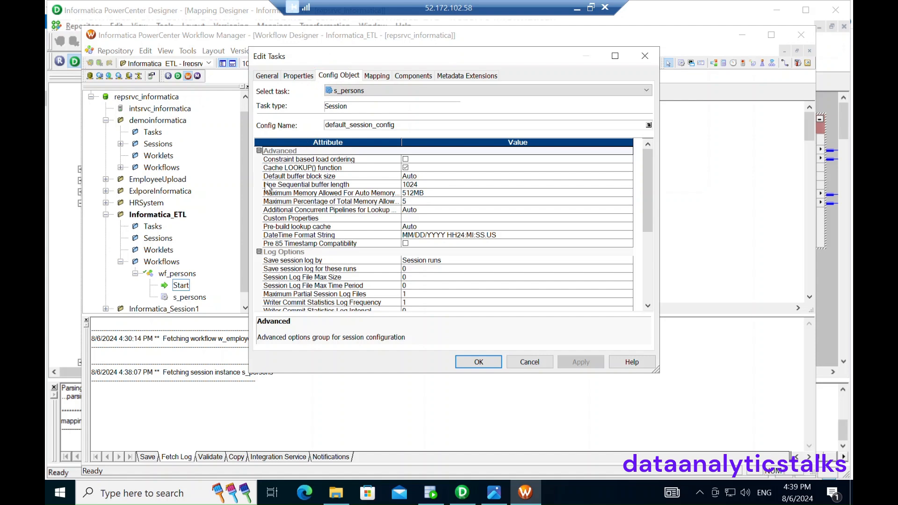
scroll(339, 263, "down", 5)
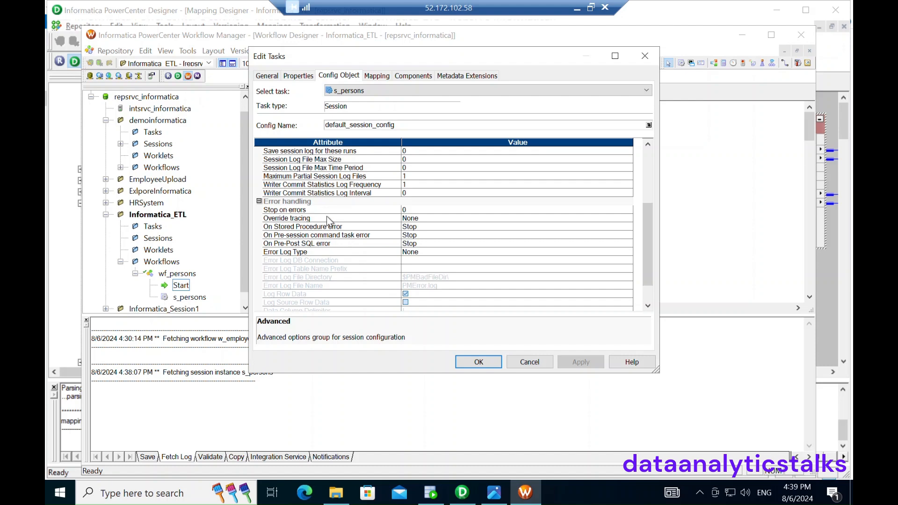
scroll(467, 226, "down", 2)
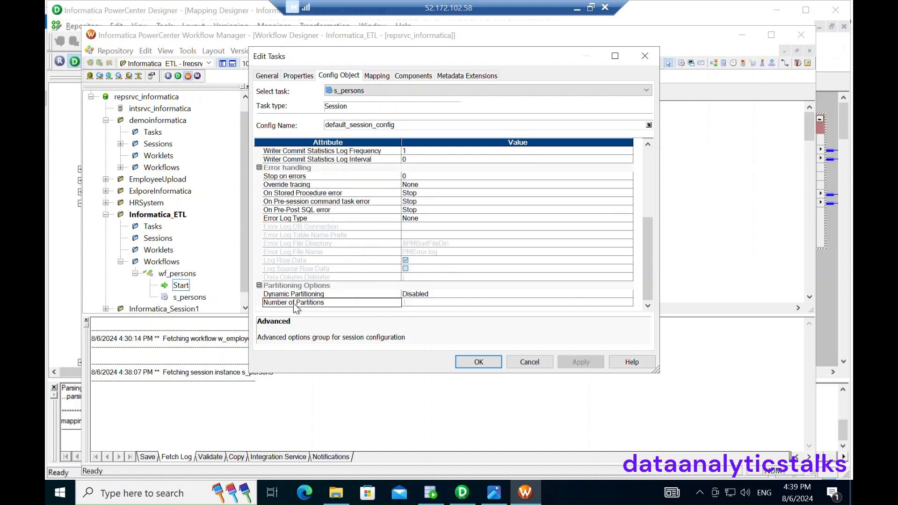
left_click(489, 280)
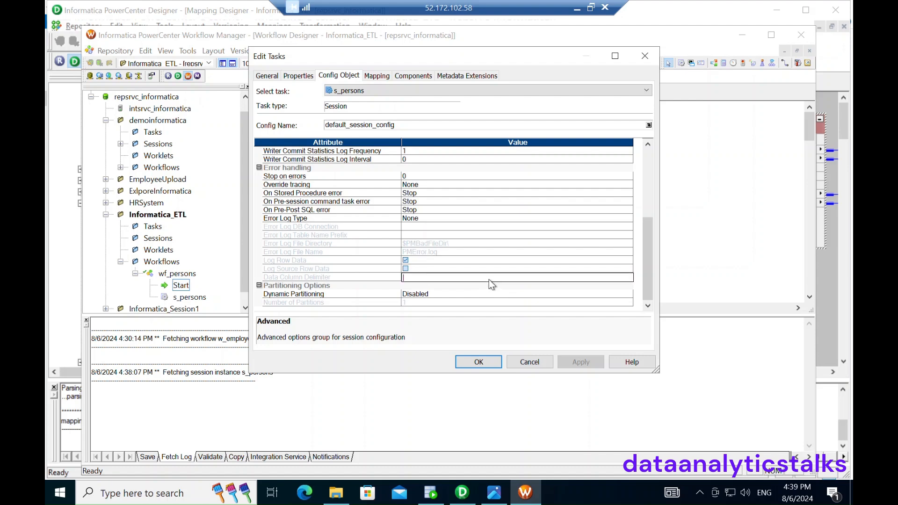
scroll(527, 244, "up", 6)
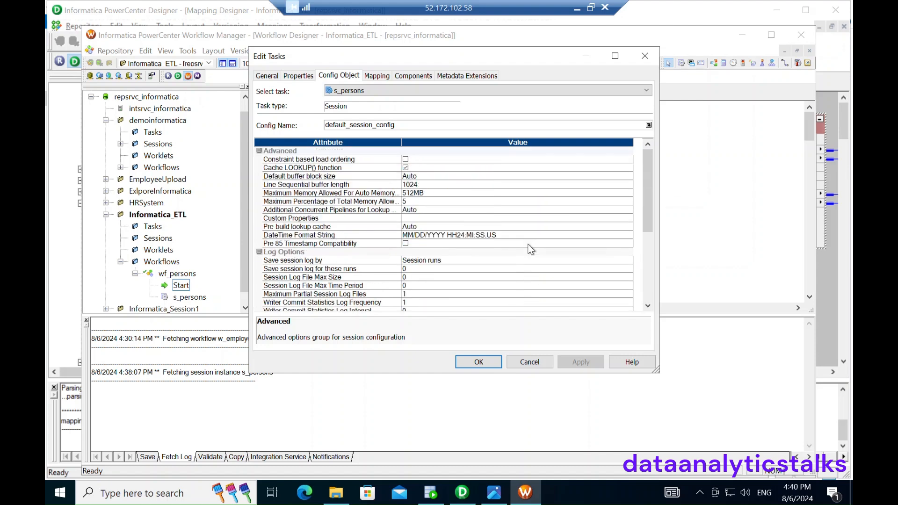
Step: Review the s_persons session's mapping settings for connections, memory properties, and files, directories and commands
left_click(384, 77)
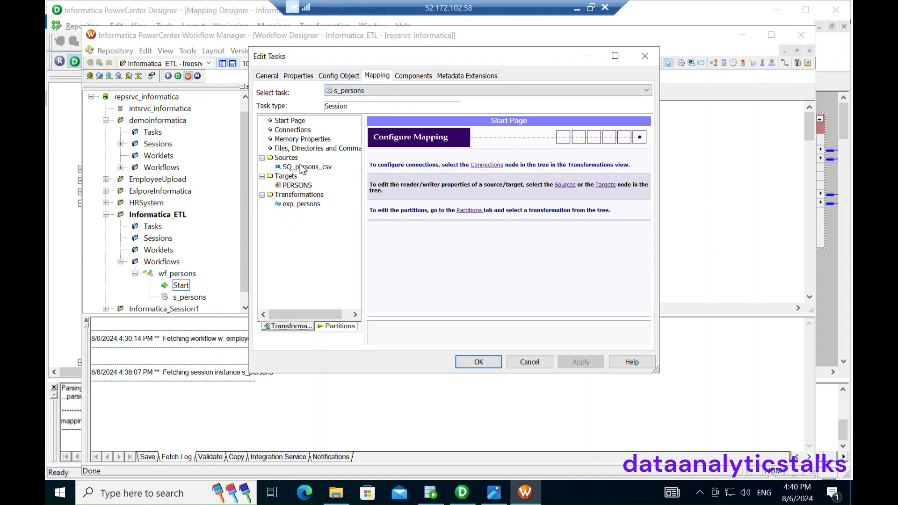
left_click(297, 122)
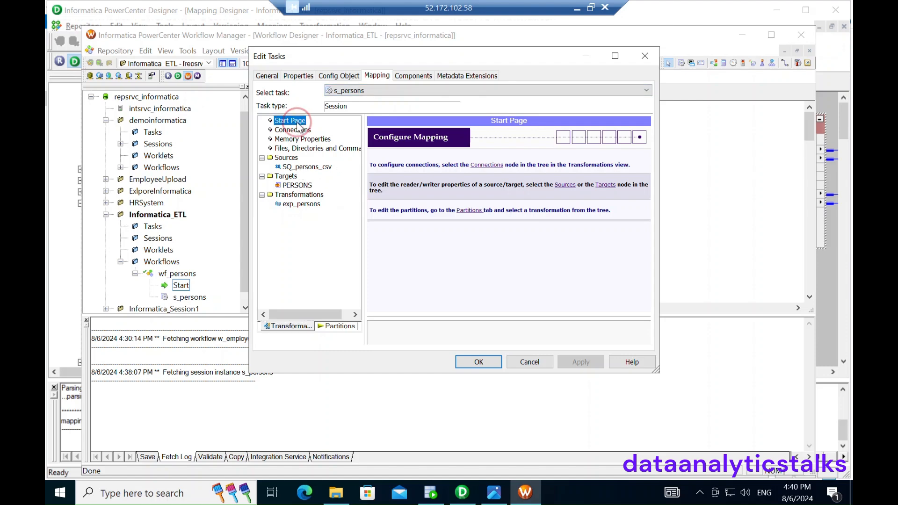
left_click(298, 130)
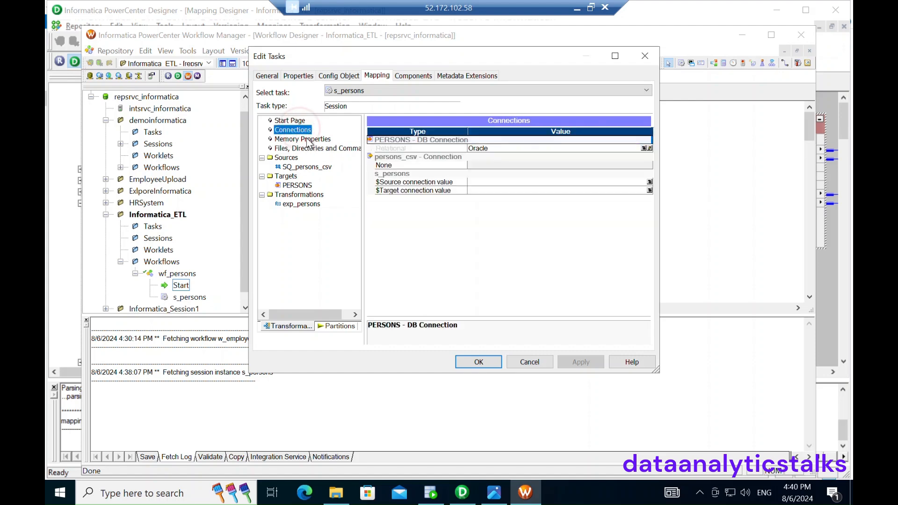
left_click(307, 139)
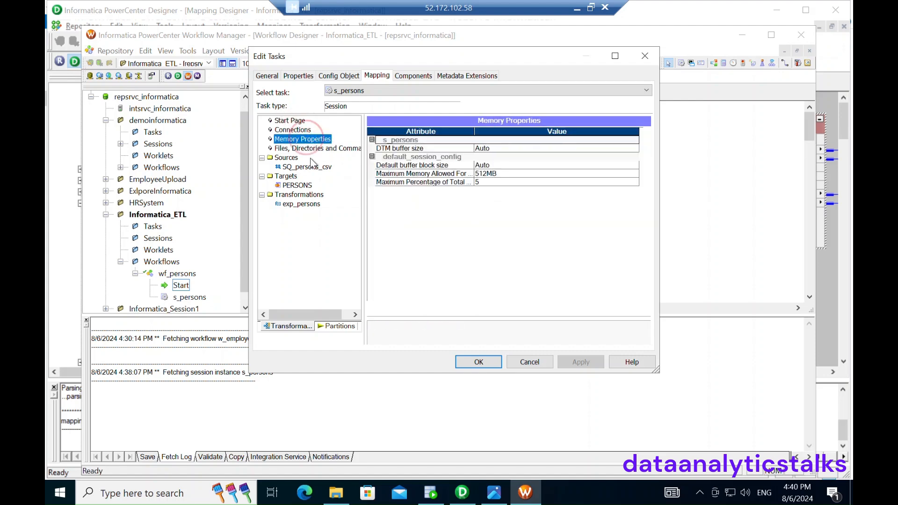
left_click(310, 150)
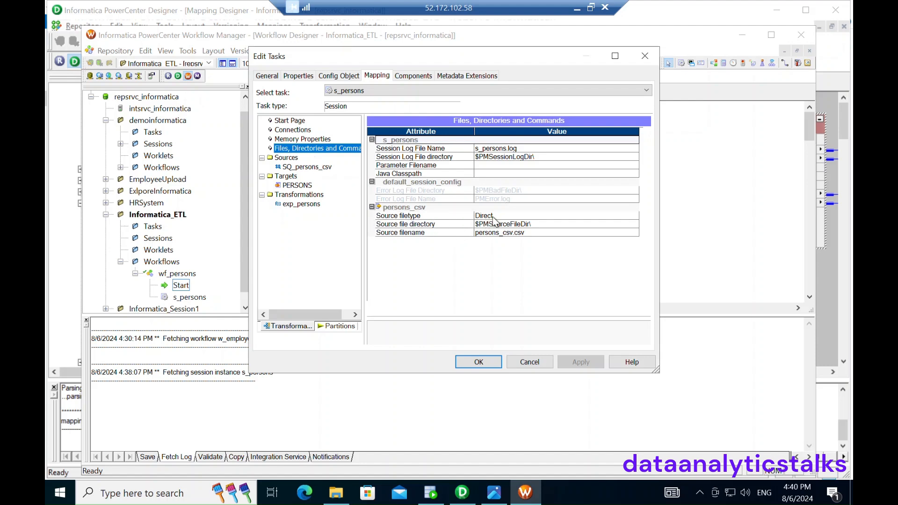
left_click(403, 224)
left_click(480, 225)
Step: Examine the reader, writer and connection settings of SQ_persons_csv and PERSONS, including the source qualifier's tracing level options
left_click(307, 167)
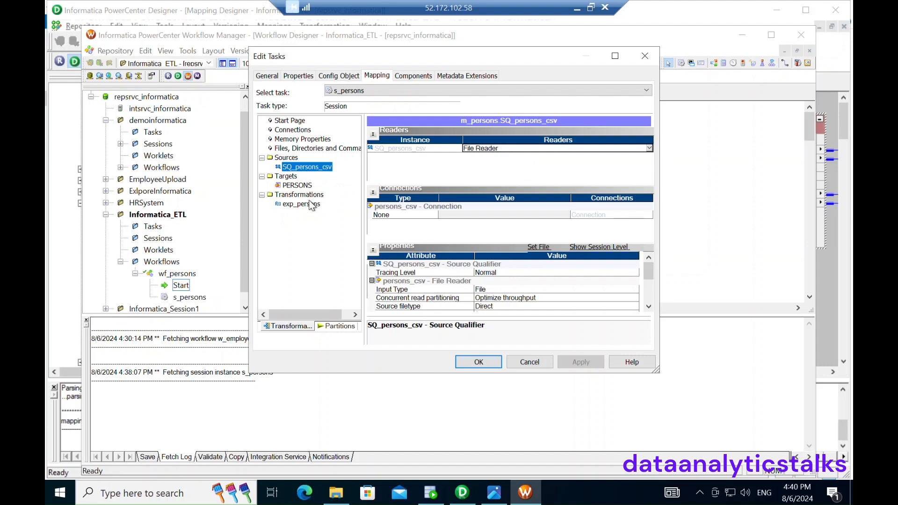
left_click(302, 186)
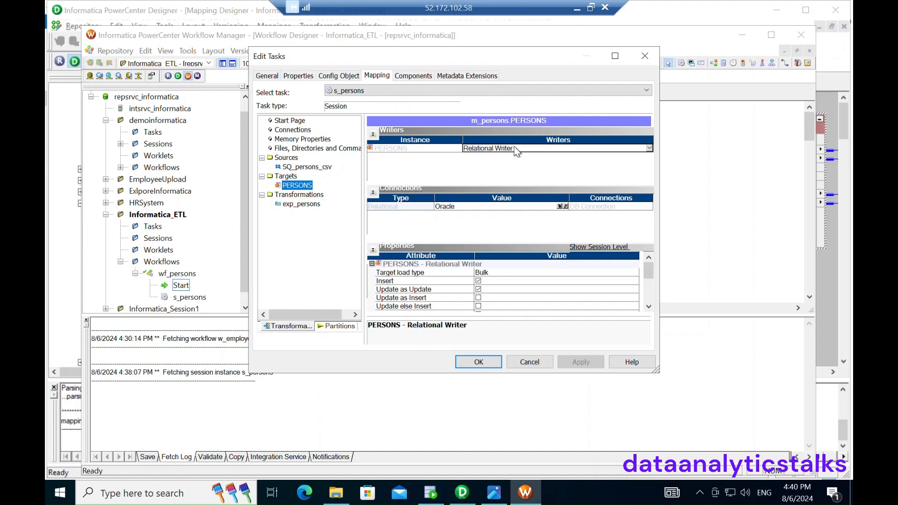
left_click(456, 206)
left_click(299, 168)
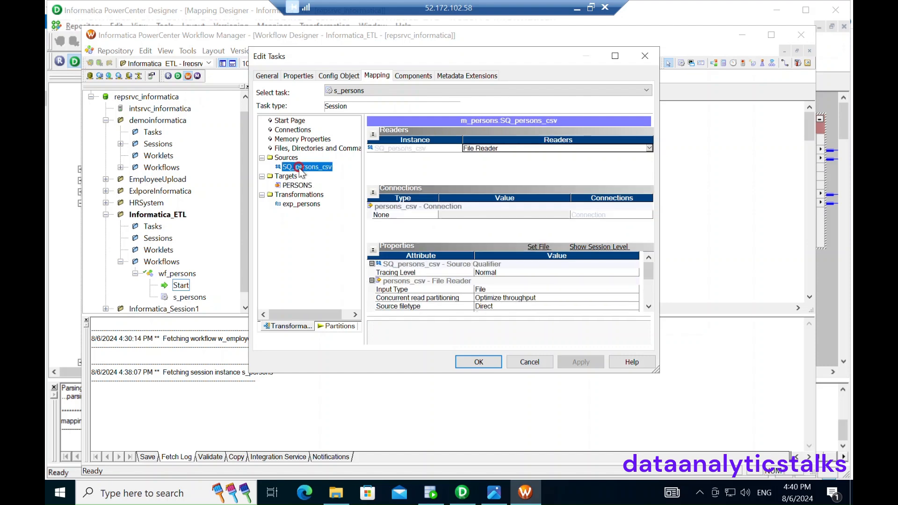
left_click(406, 152)
left_click(494, 149)
left_click(647, 269)
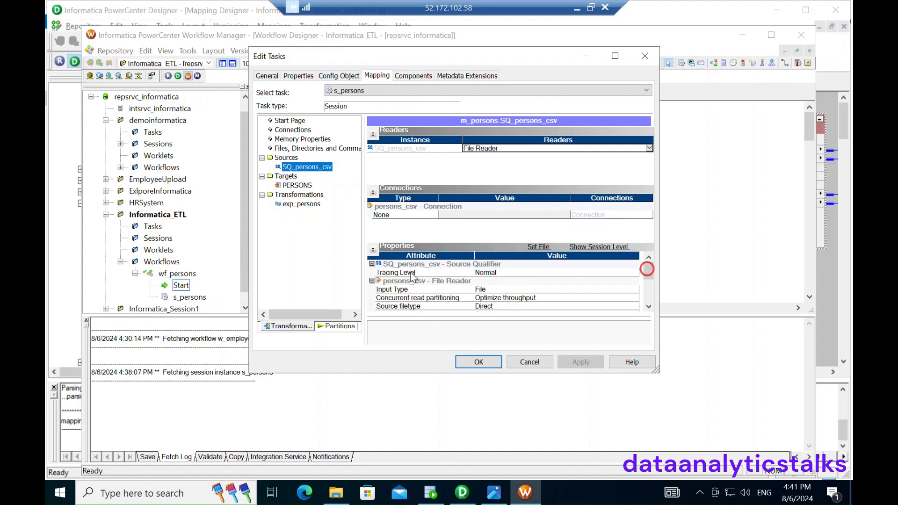
left_click(525, 272)
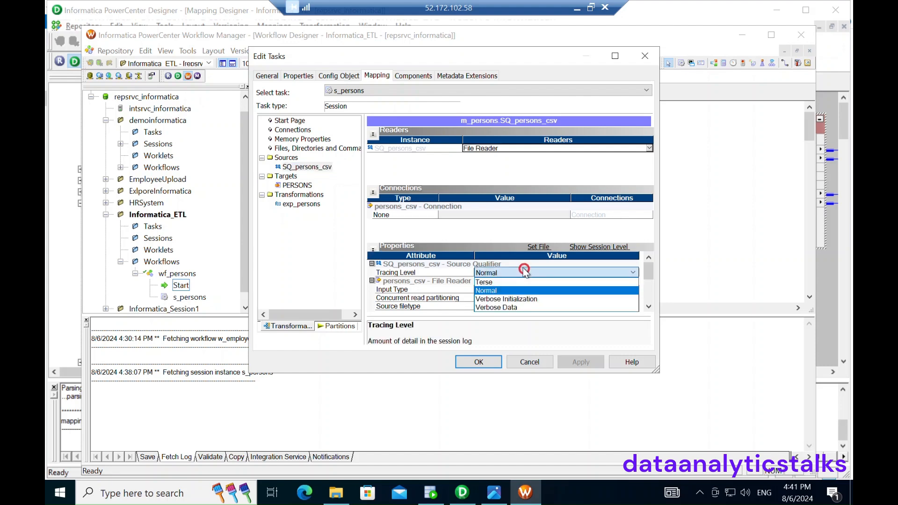
left_click(654, 256)
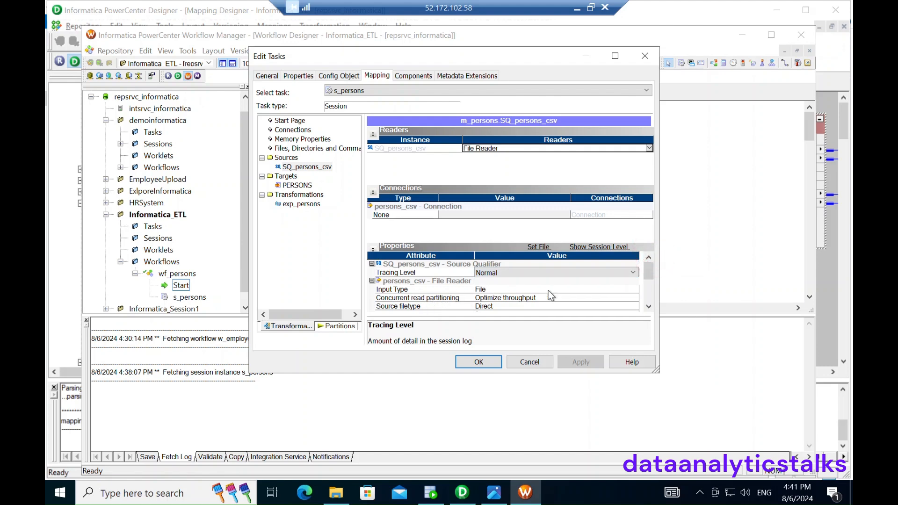
Step: Set the source file directory of the persons_csv file reader to C:\temp\
left_click(648, 307)
left_click(648, 306)
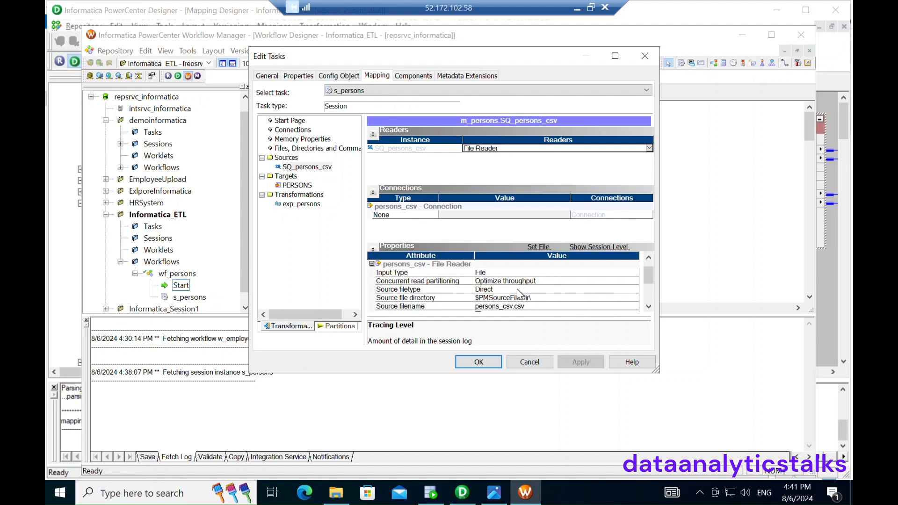
left_click(550, 298)
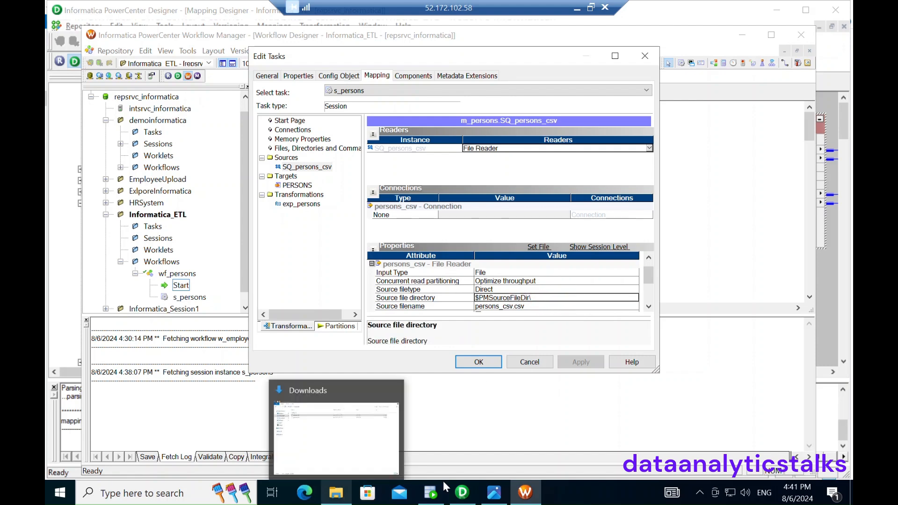
key("BackSpace")
key("BackSpace")
key("BackSpace")
key("BackSpace")
key("BackSpace")
key("BackSpace")
key("BackSpace")
key("BackSpace")
key("BackSpace")
key("BackSpace")
key("BackSpace")
key("BackSpace")
key("BackSpace")
key("BackSpace")
key("BackSpace")
key("BackSpace")
type("C:\\temp")
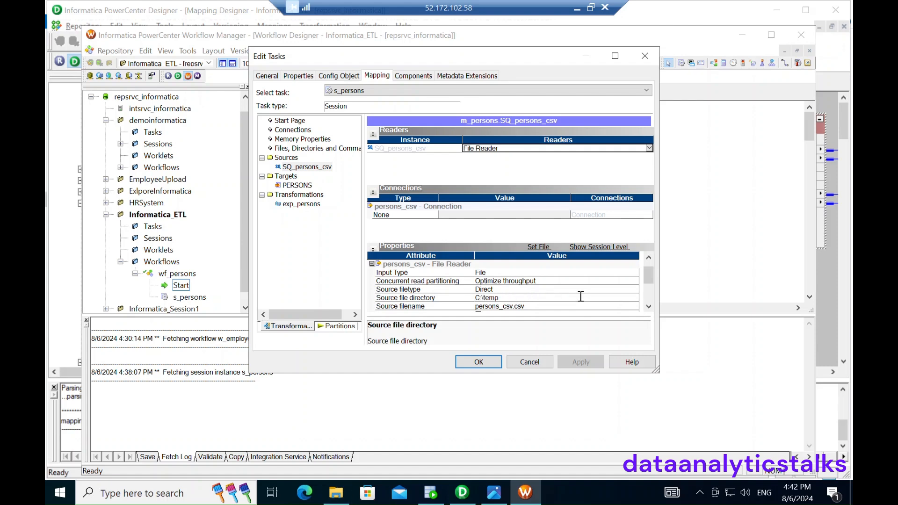
left_click(511, 298)
type("\\")
Step: Review the remaining persons_csv source properties and the session settings of the PERSONS target and exp_persons transformation
left_click(649, 307)
left_click(648, 307)
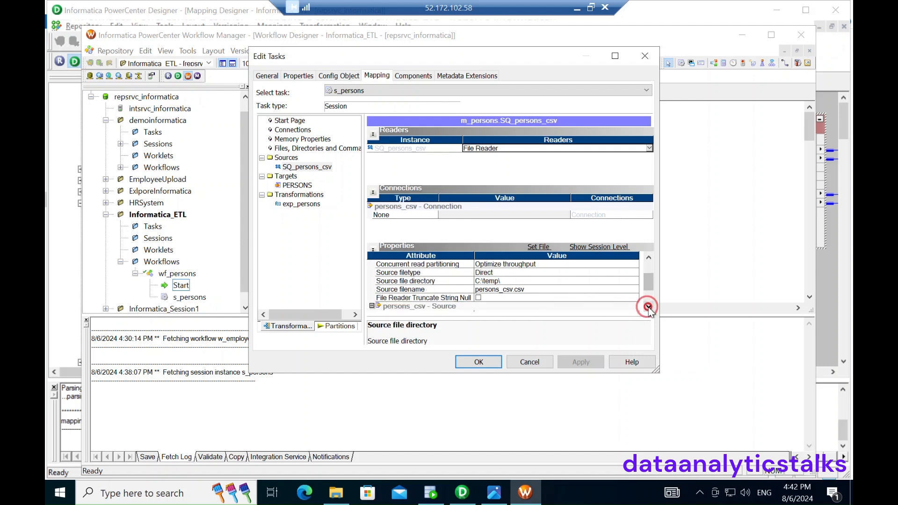
left_click(649, 307)
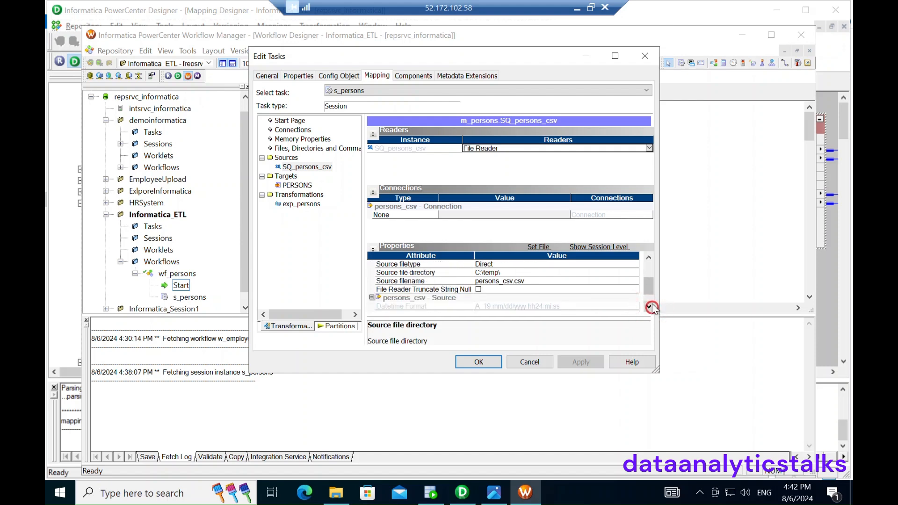
mouse_move(649, 286)
left_mouse_down()
mouse_move(649, 264)
mouse_move(650, 295)
left_mouse_up()
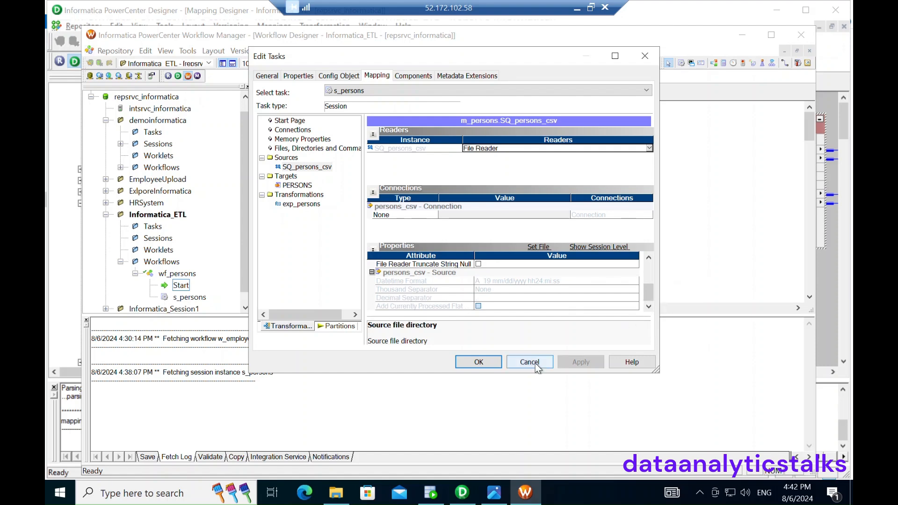
left_click(297, 186)
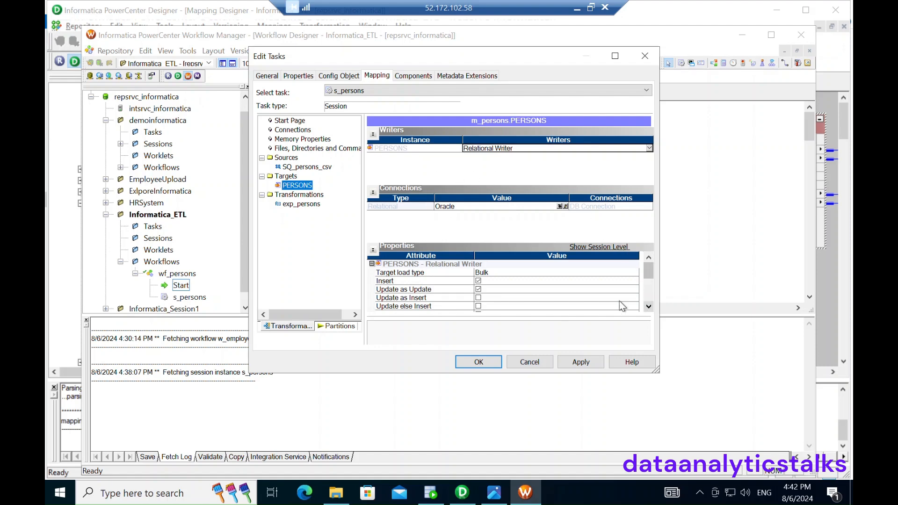
left_click(301, 205)
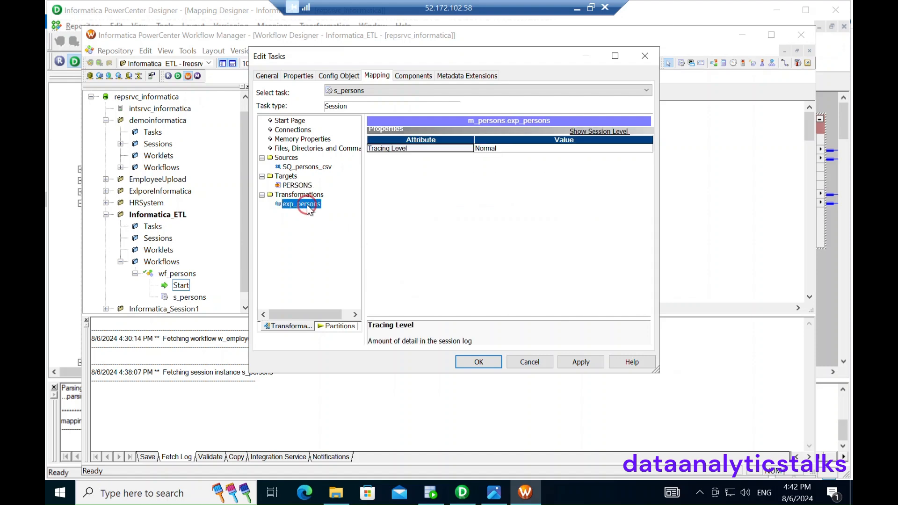
Step: Apply the s_persons session changes, close the task editor and save wf_persons to the repository
left_click(579, 364)
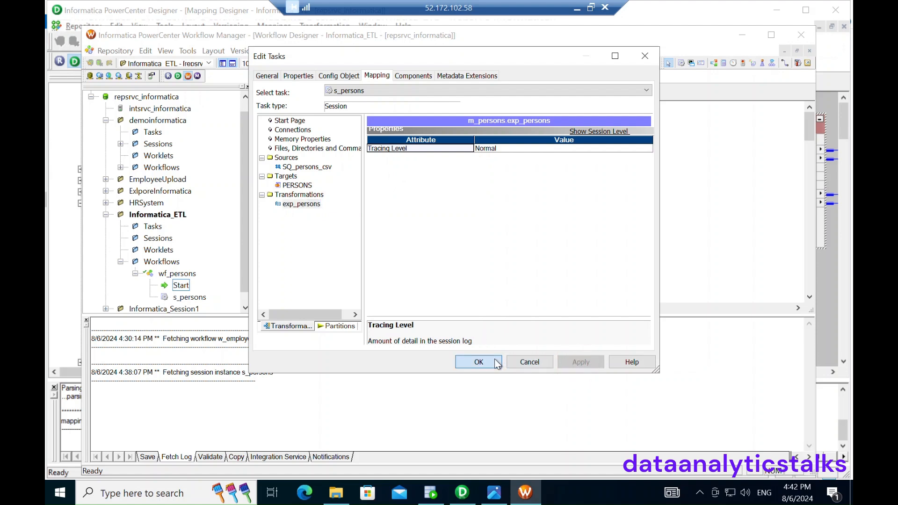
left_click(495, 360)
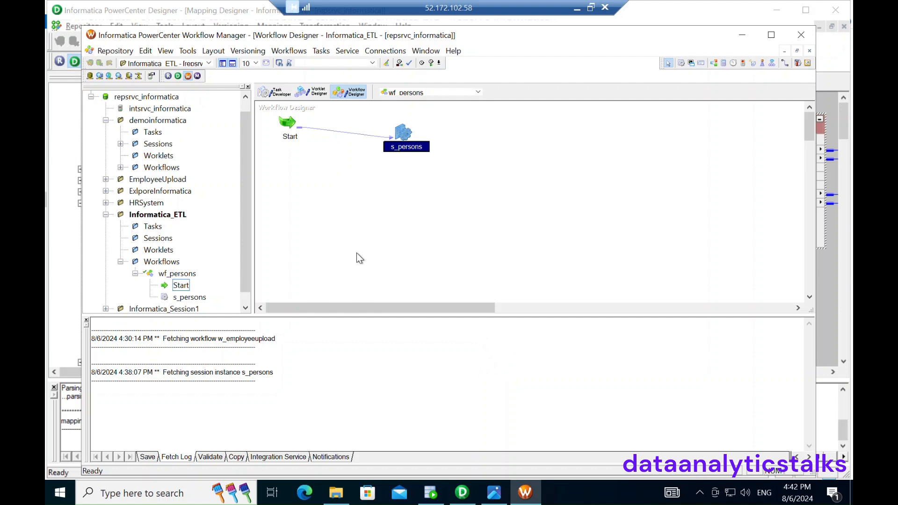
left_click(117, 52)
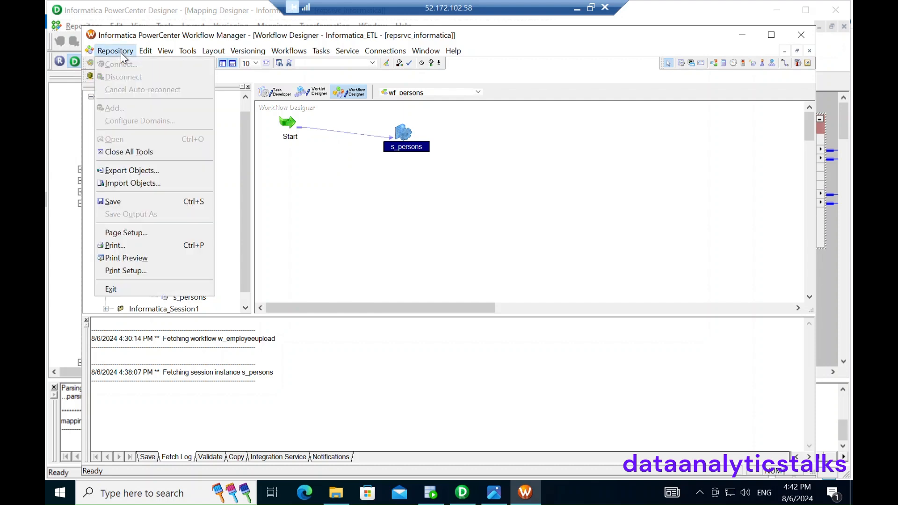
left_click(121, 201)
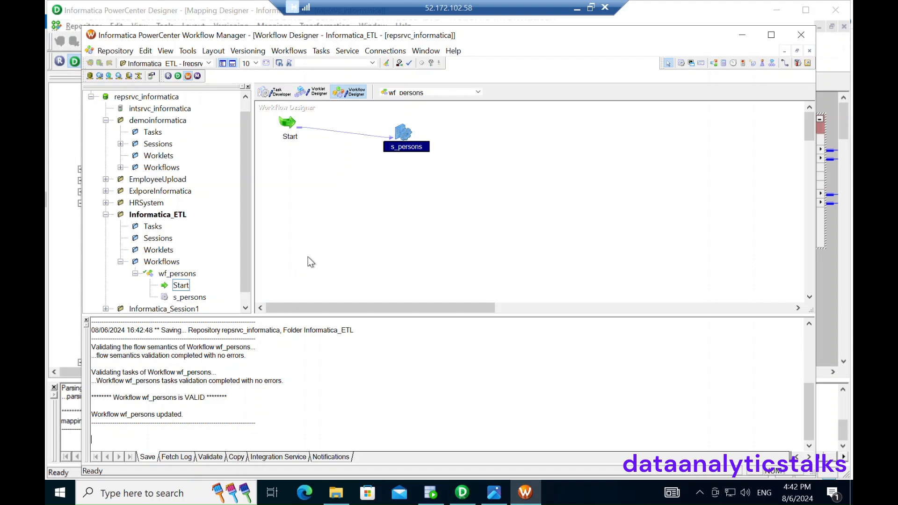
Step: Launch the Workflow Monitor, dismiss its welcome tip and minimize it to return to the Workflow Manager
left_click(197, 76)
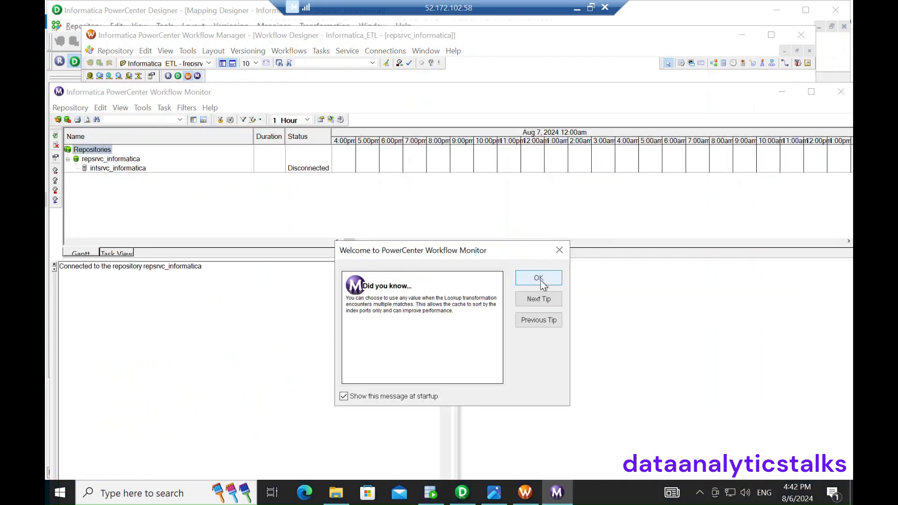
left_click(539, 278)
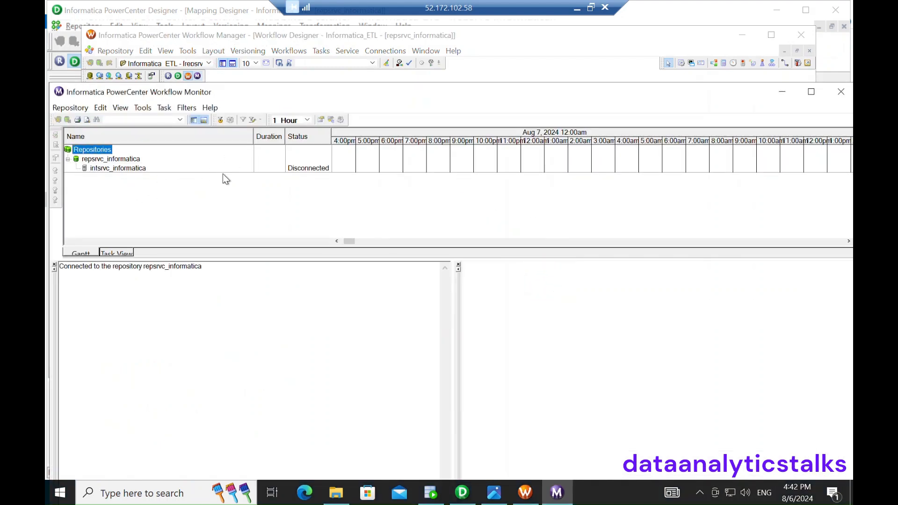
left_click(781, 93)
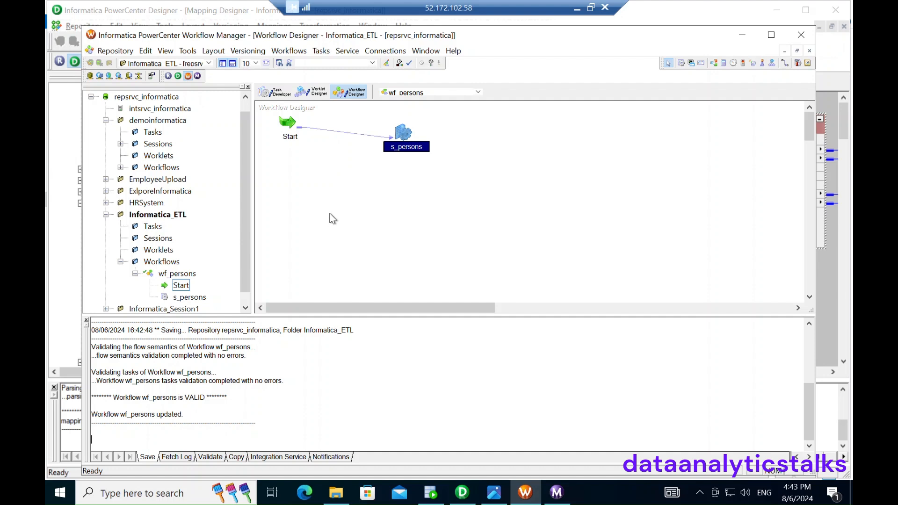
Step: Switch to Oracle SQL Developer and check the PERSONS table's data, then return to the Workflow Manager
right_click(339, 169)
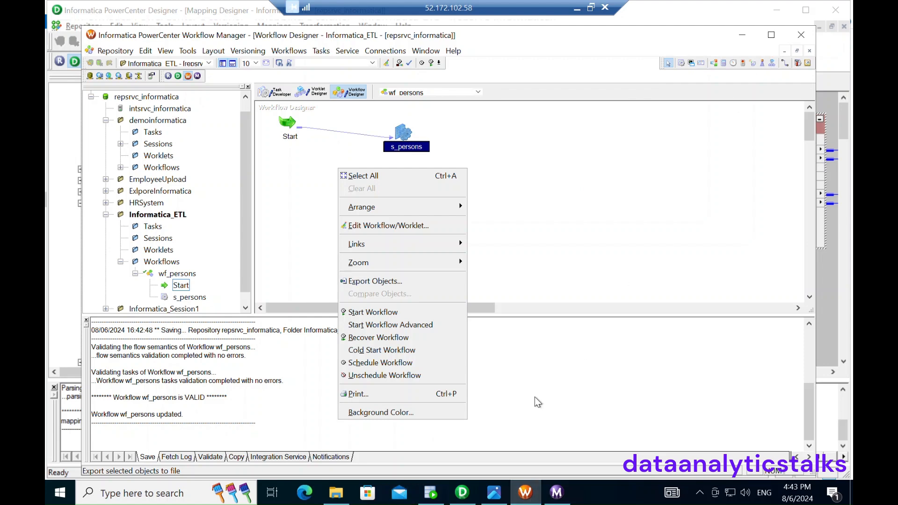
left_click(432, 493)
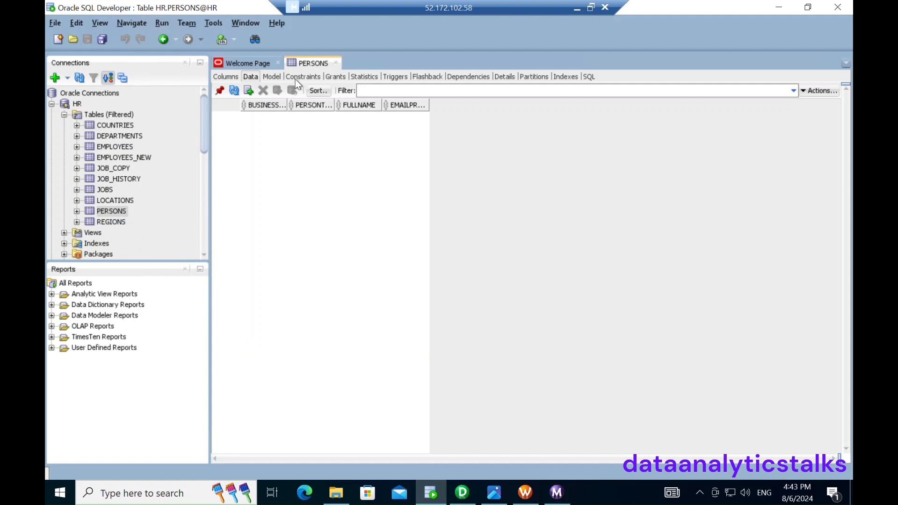
left_click(252, 78)
left_click(781, 6)
Step: Start the wf_persons workflow and switch to the Workflow Monitor to follow its run
right_click(448, 187)
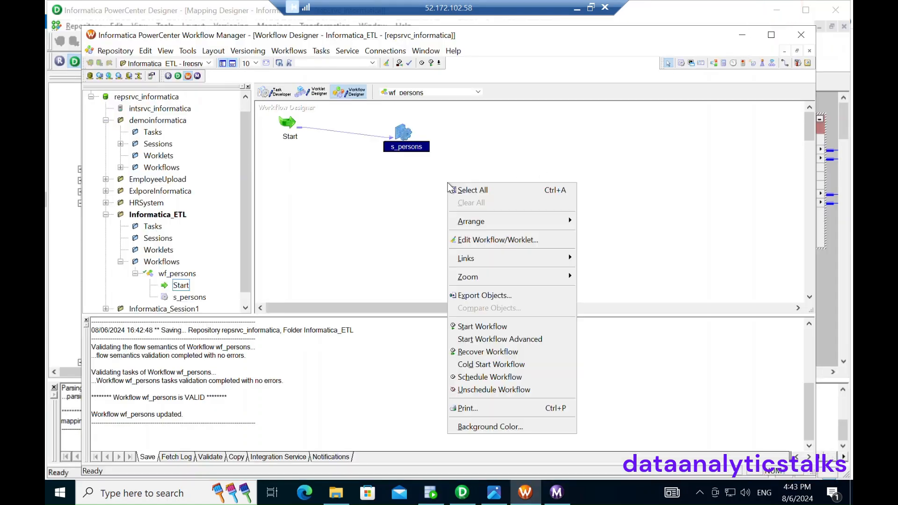
left_click(503, 327)
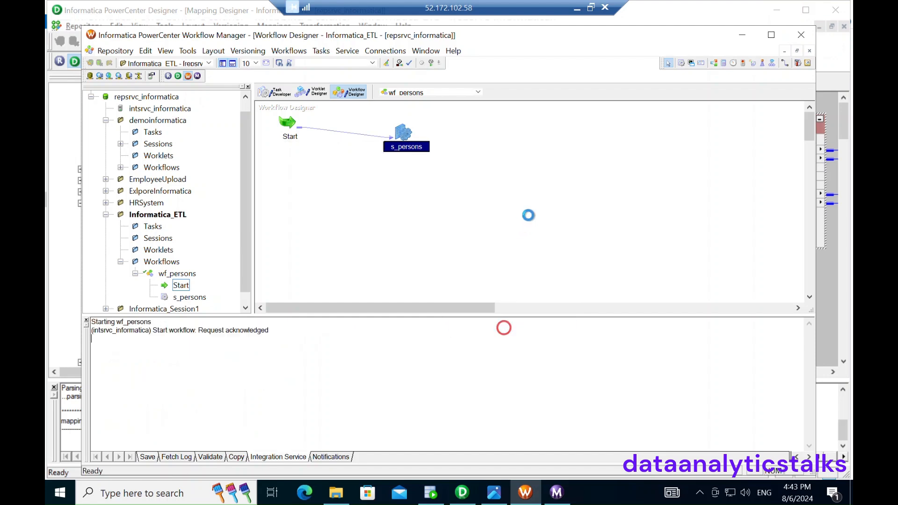
left_click(557, 492)
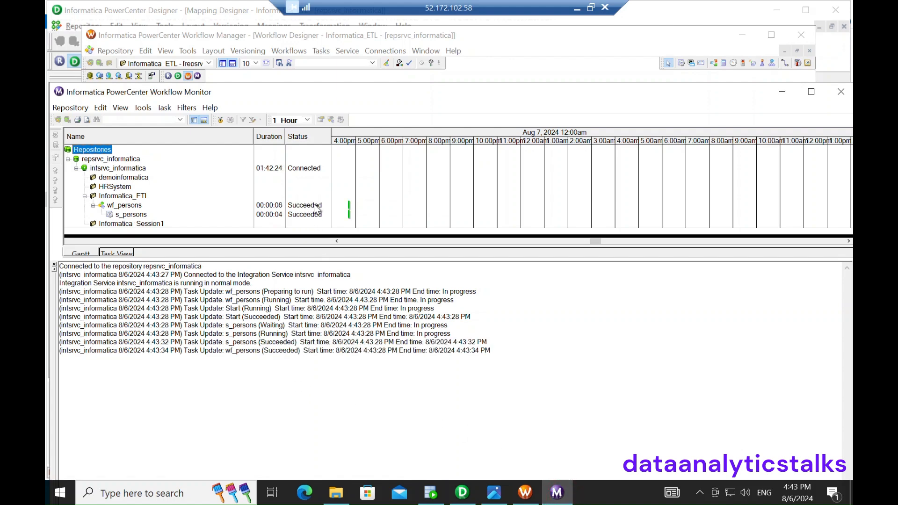
Step: Examine the s_persons run's task details in the Workflow Monitor, including status and source and target row counts
left_click(136, 215)
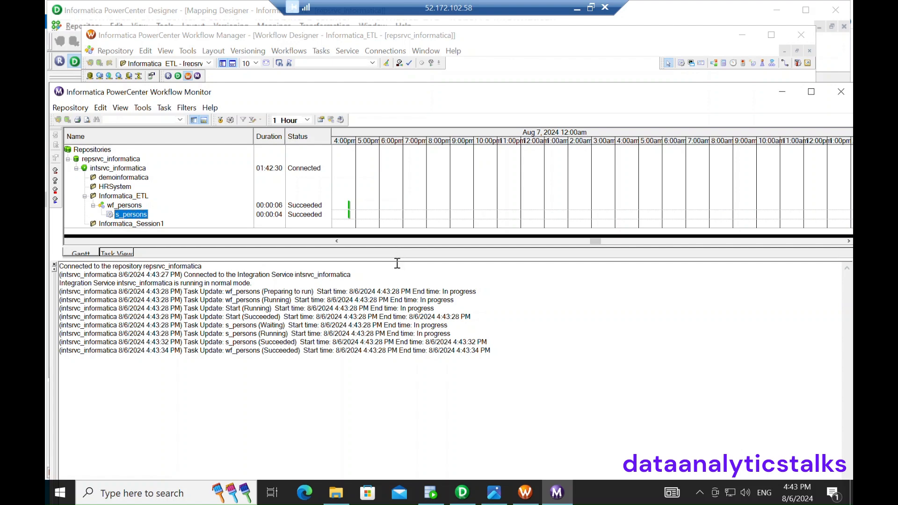
left_click_drag(400, 259, 403, 375)
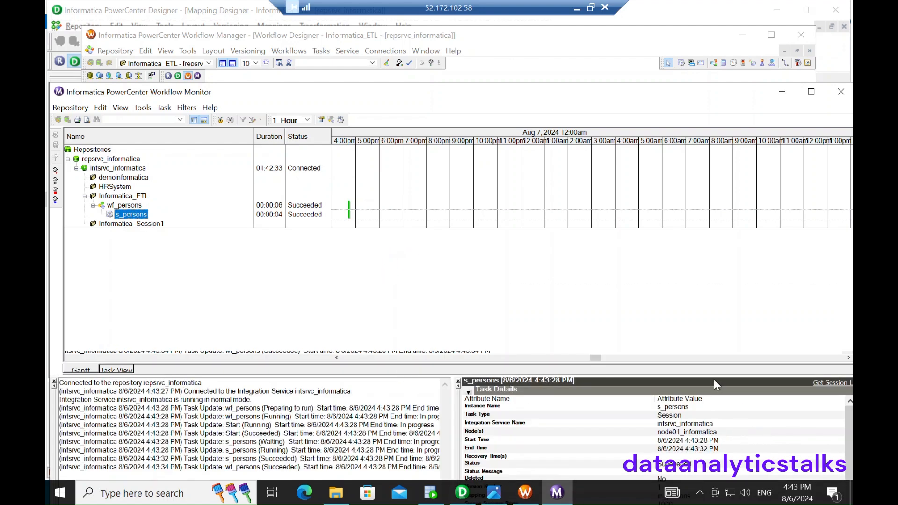
left_click_drag(714, 376, 697, 263)
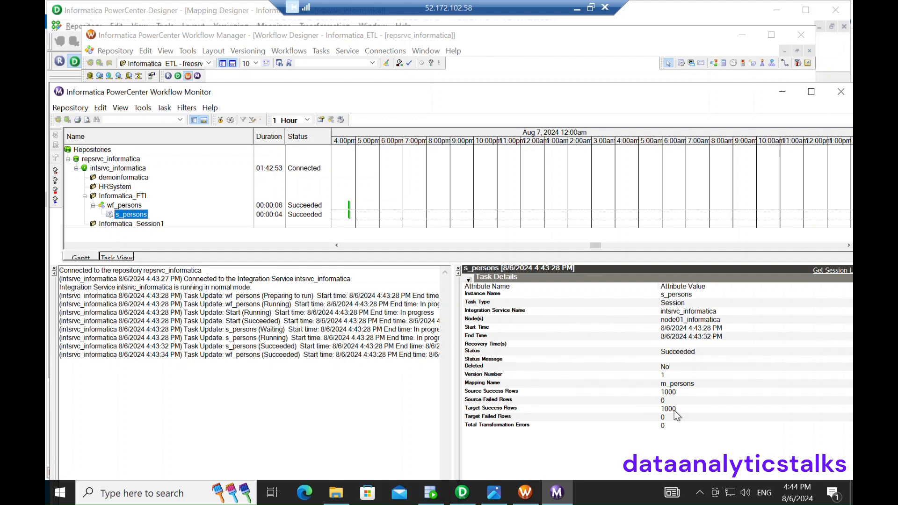
left_click(777, 14)
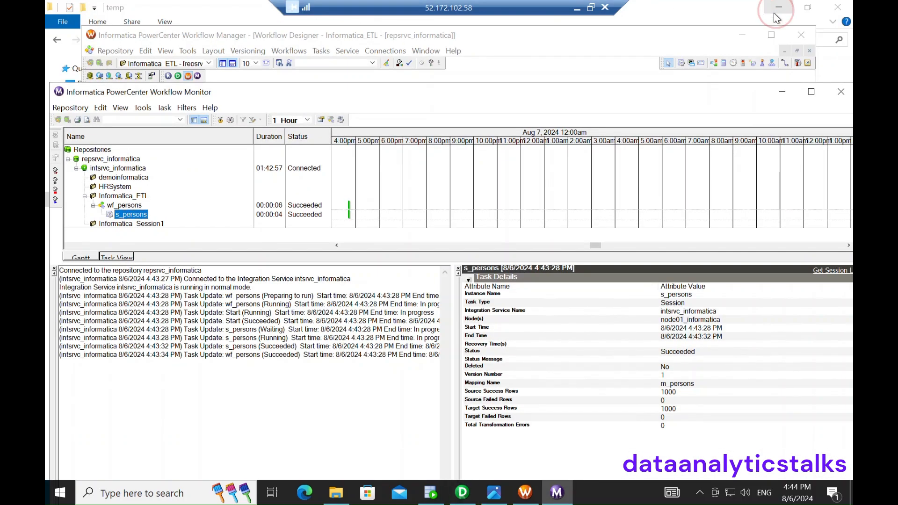
Step: Switch to Oracle SQL Developer, refresh the PERSONS table's data and look through the loaded rows
left_click(788, 17)
left_click(780, 8)
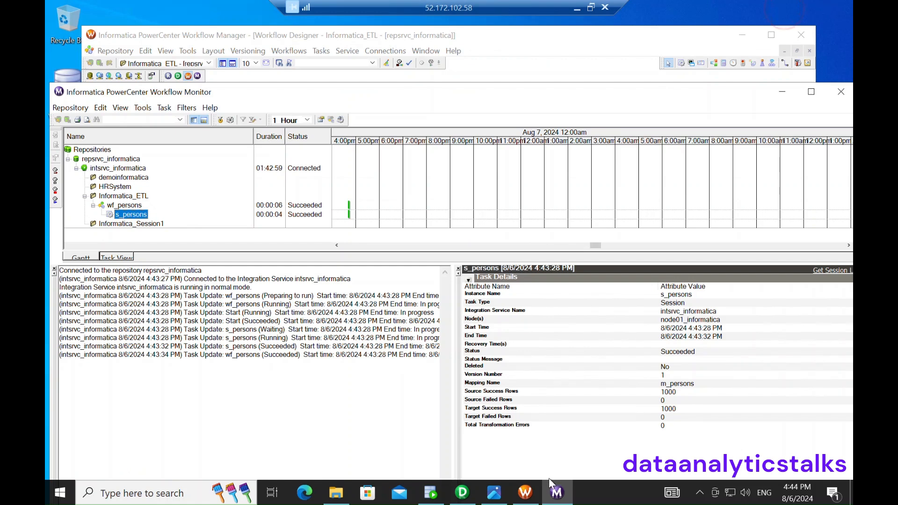
left_click(444, 496)
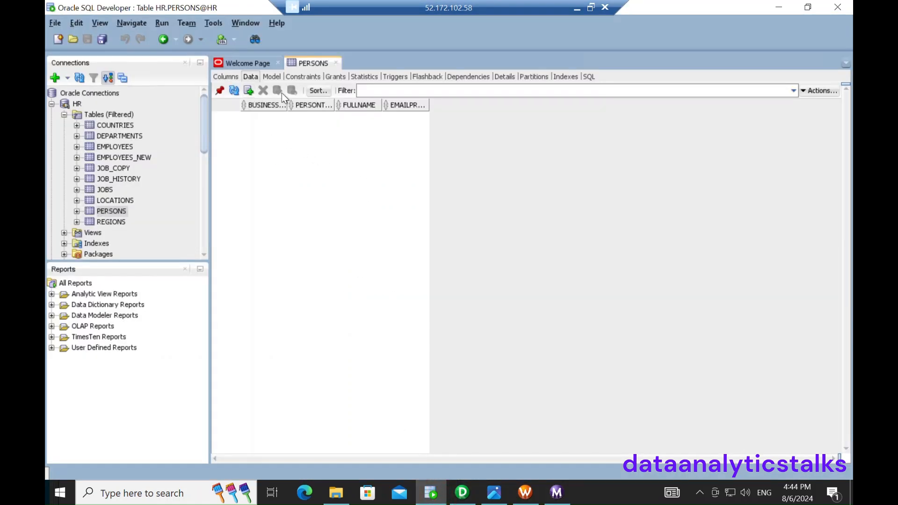
left_click(237, 91)
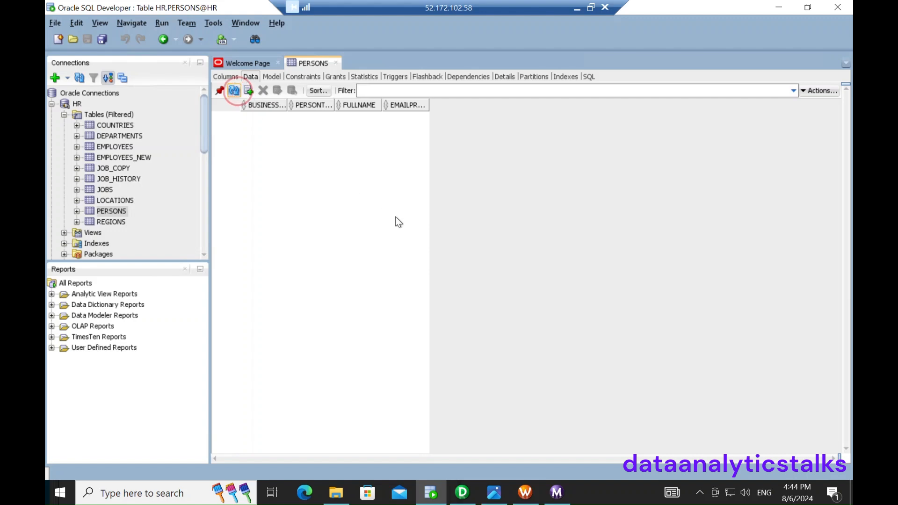
scroll(506, 296, "down", 8)
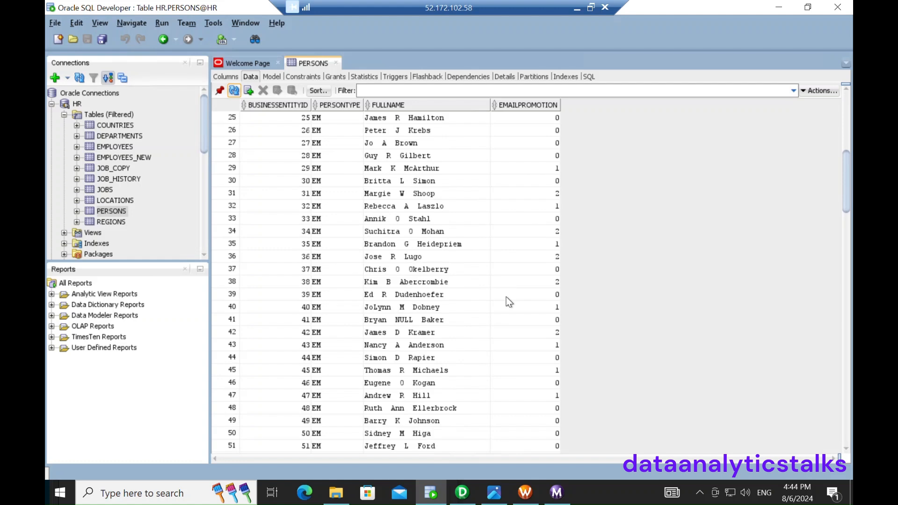
scroll(506, 297, "down", 17)
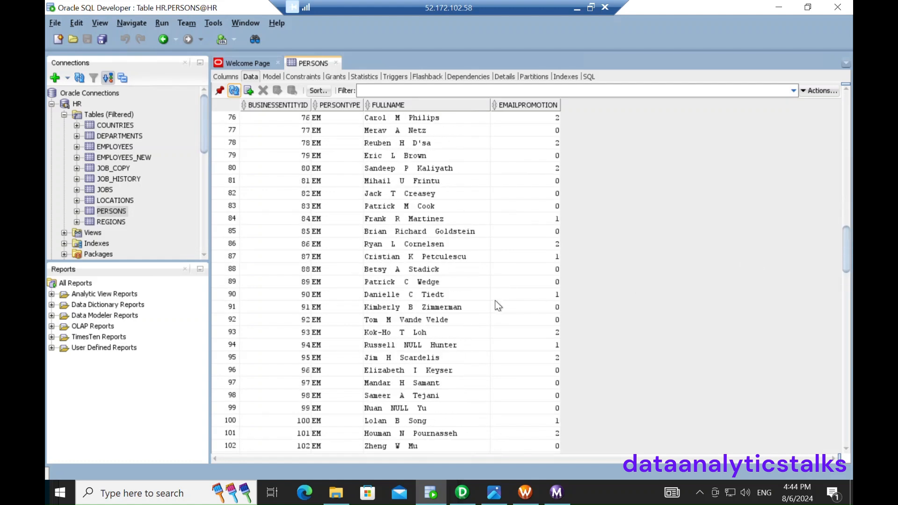
scroll(496, 302, "up", 20)
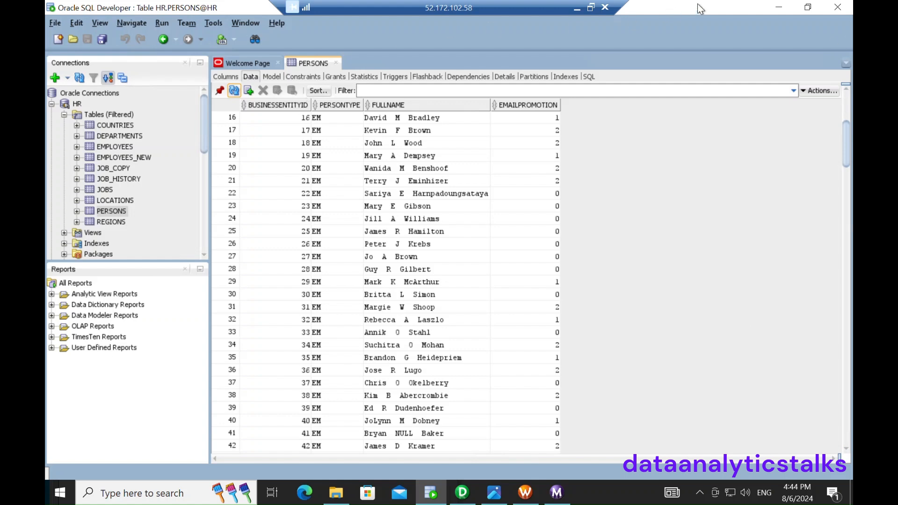
Step: Switch to the PowerCenter Designer and open the port definitions of the exp_persons expression transformation in the m_persons mapping
left_click(779, 7)
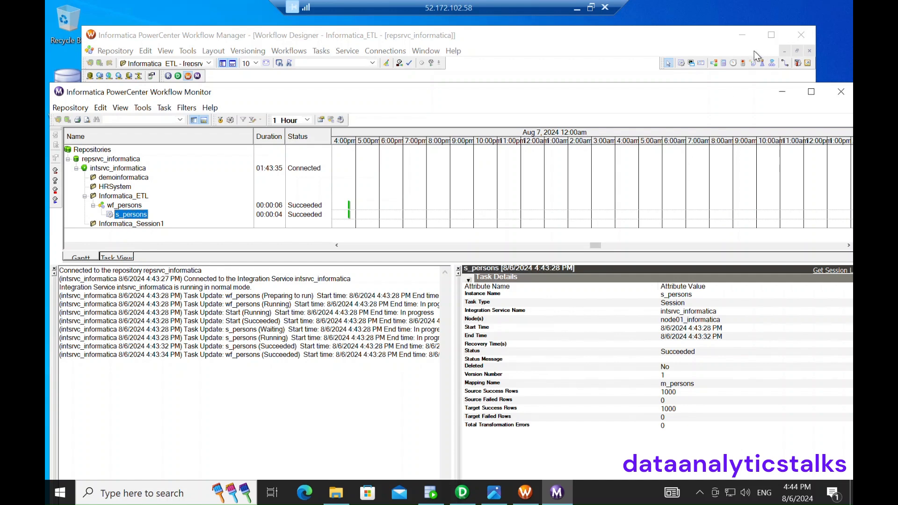
left_click(782, 94)
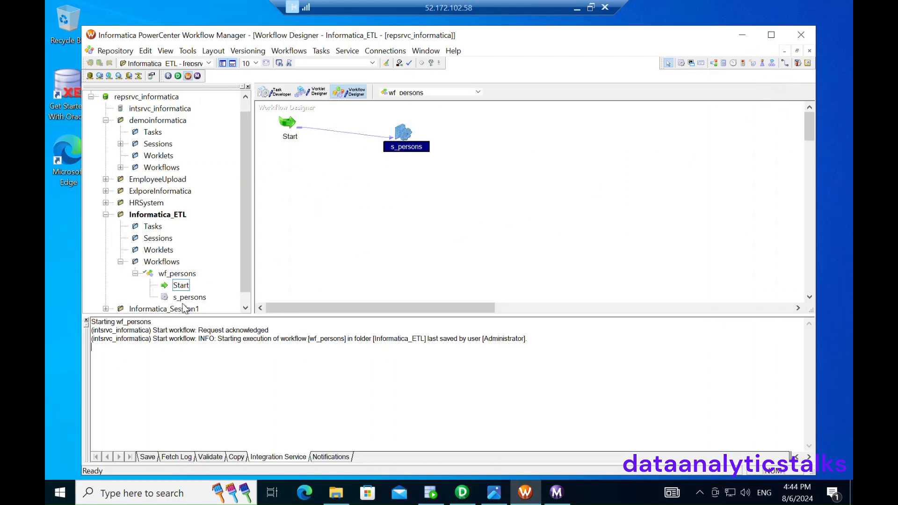
left_click(744, 31)
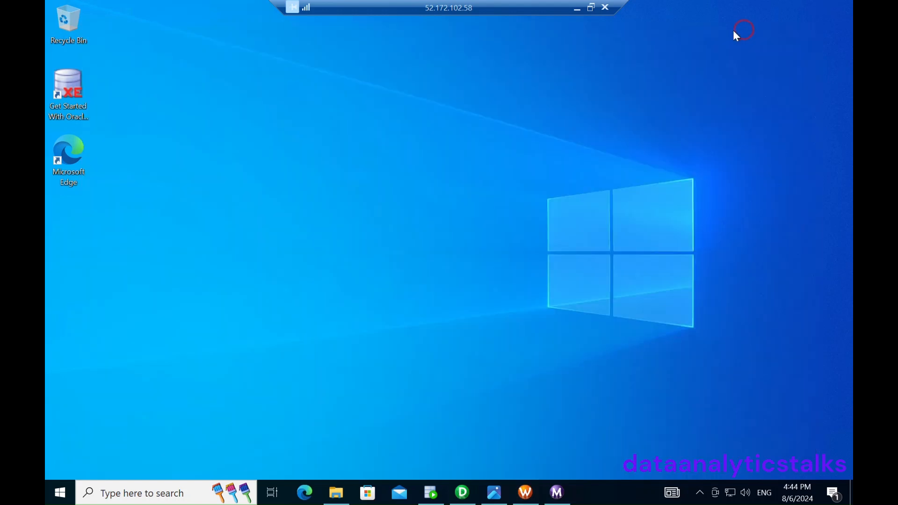
left_click(462, 492)
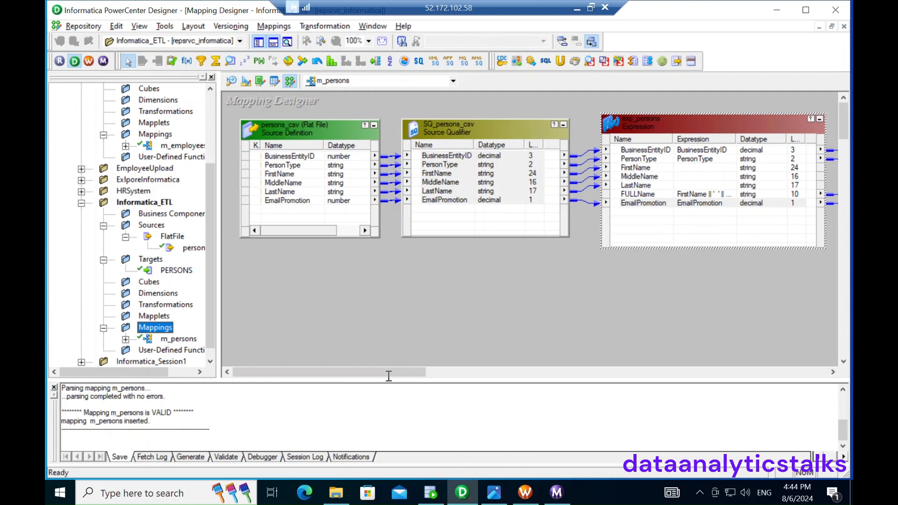
left_click_drag(387, 375, 484, 374)
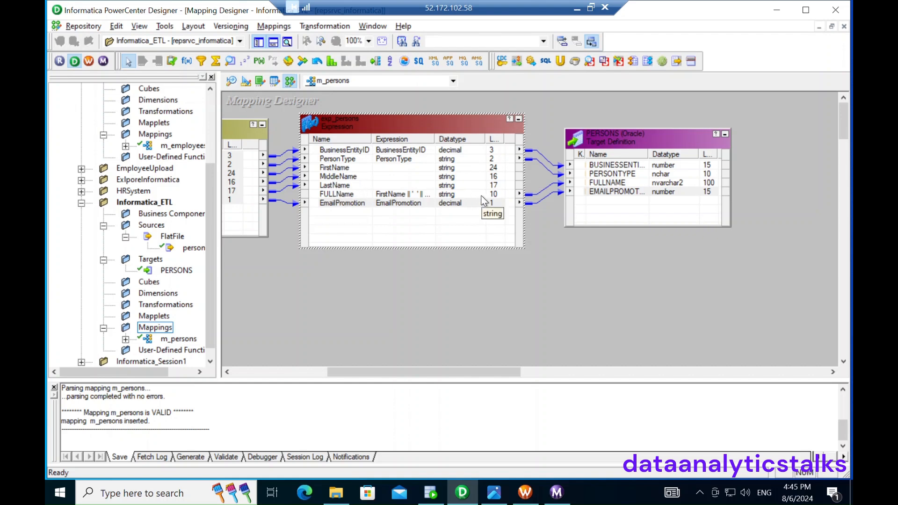
double_click(369, 133)
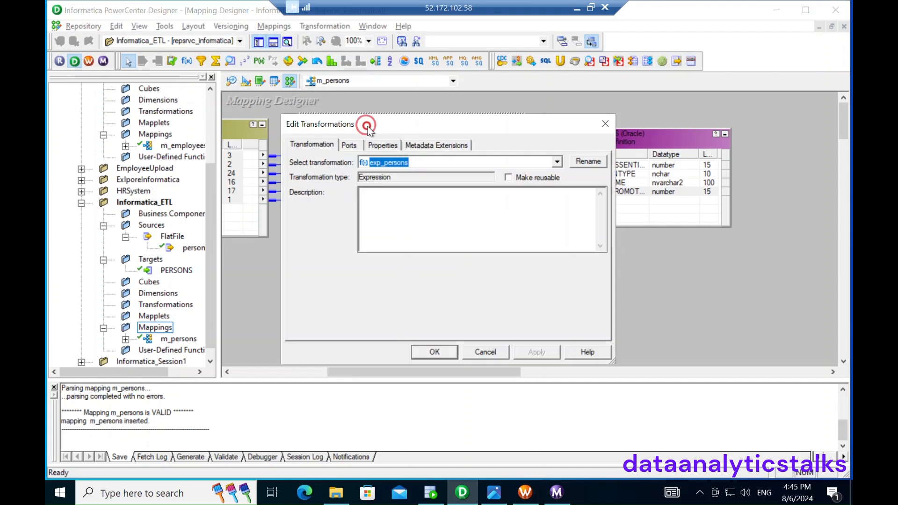
left_click(350, 143)
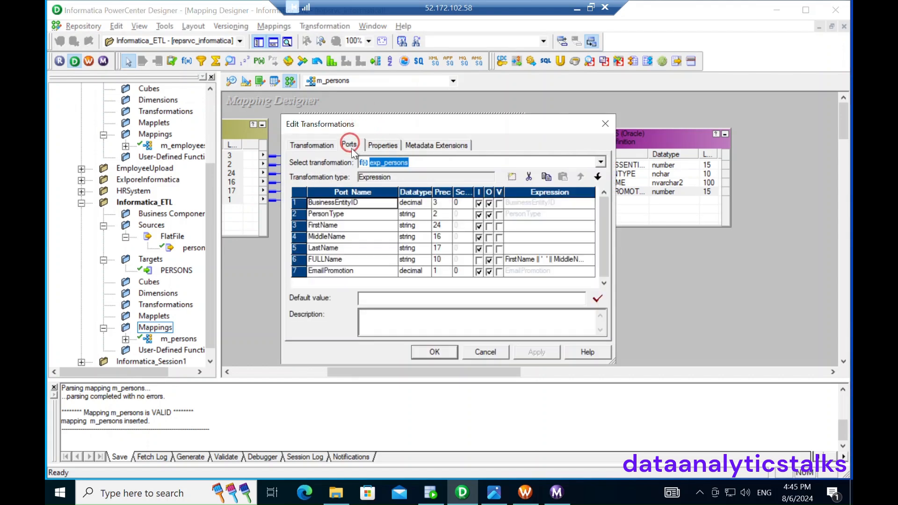
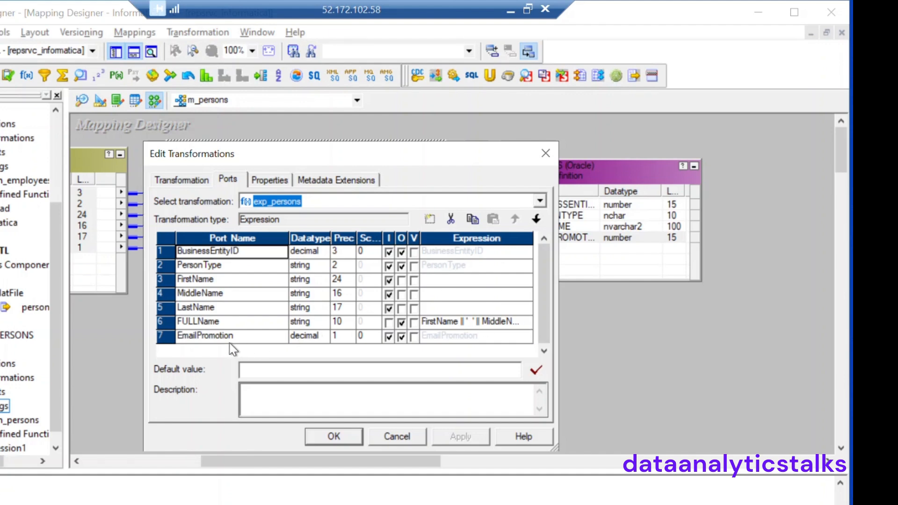
Step: Add a new port after EmailPromotion in exp_persons and make it a variable port
left_click(199, 336)
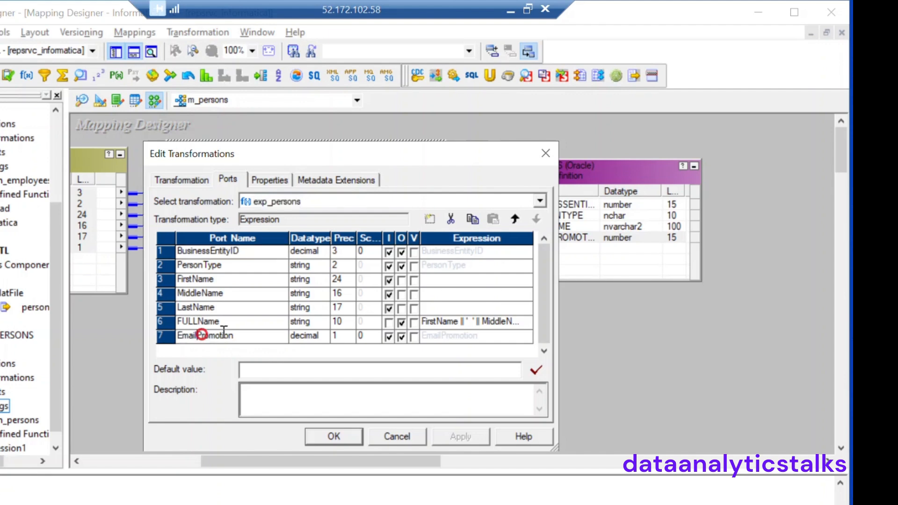
left_click(430, 219)
left_click(401, 336)
left_click(401, 336)
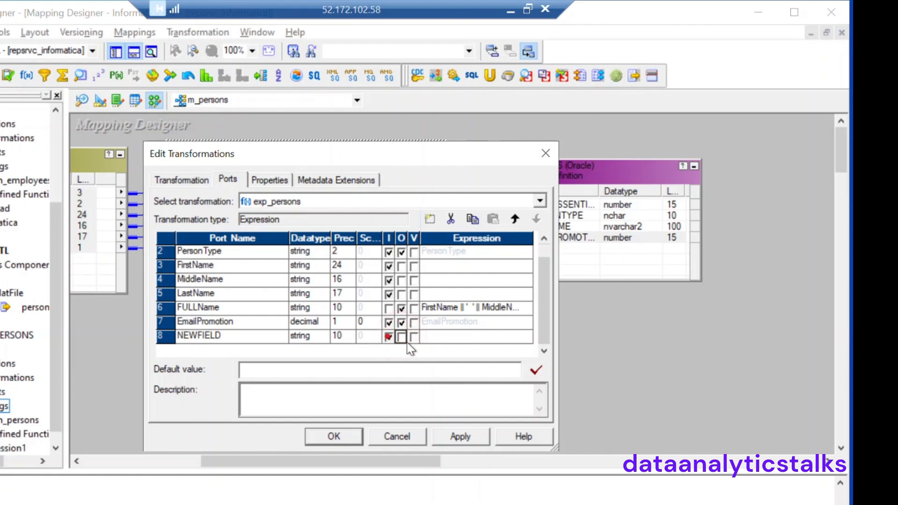
left_click(388, 337)
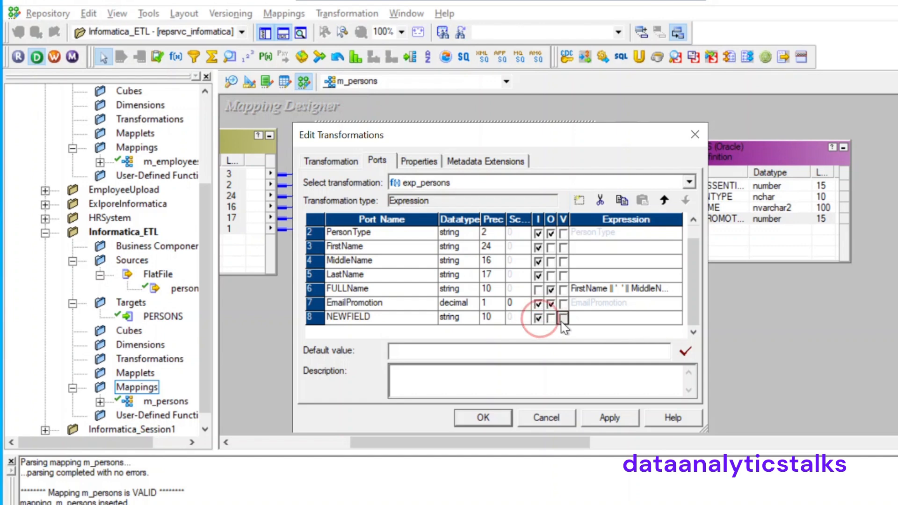
left_click(563, 318)
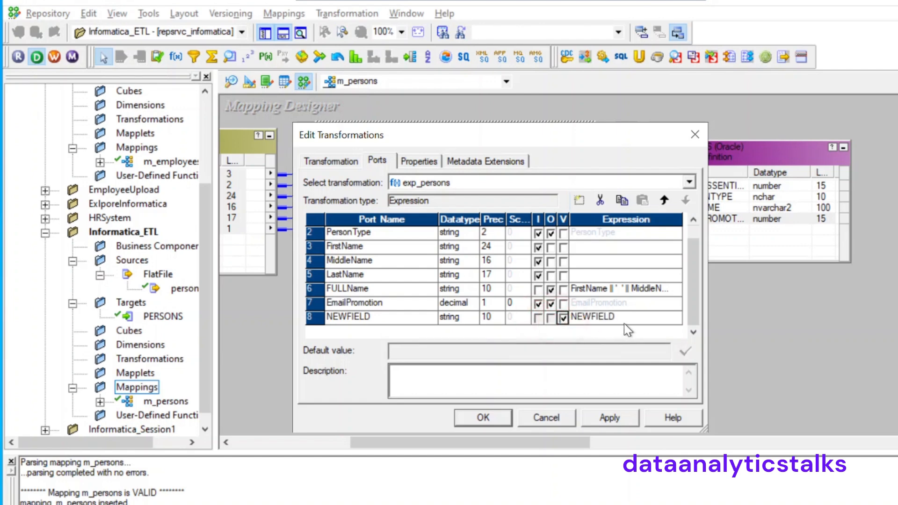
Step: Set the new variable port's expression to FirstName || ' ' || MiddleName || ' ' || LastName
left_click(642, 322)
left_click(676, 318)
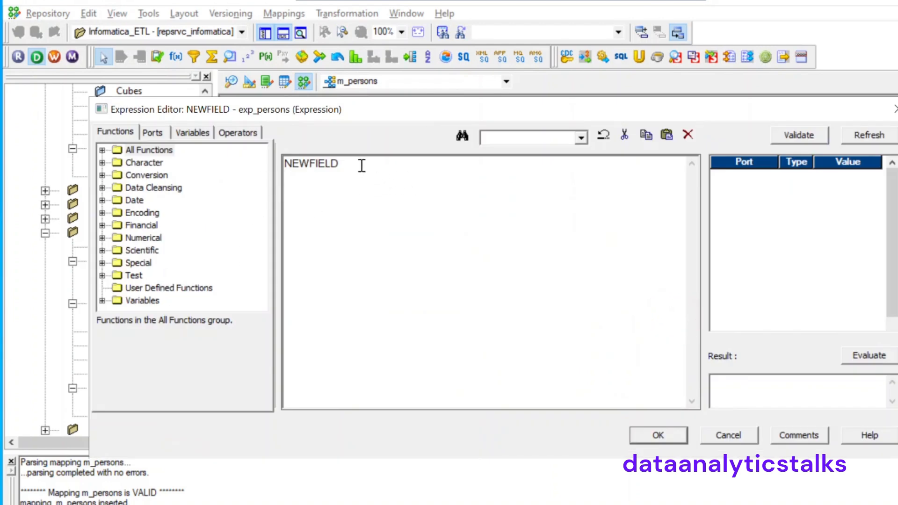
left_click_drag(361, 165, 280, 171)
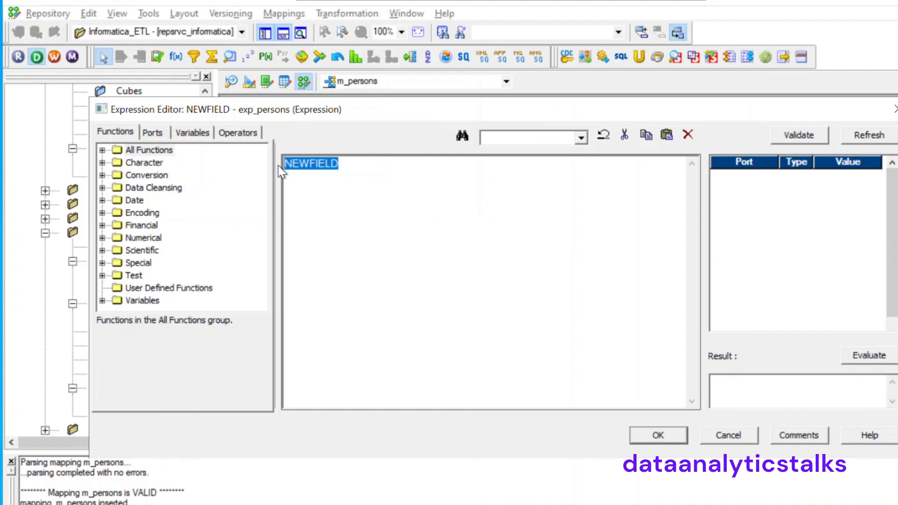
key("Delete")
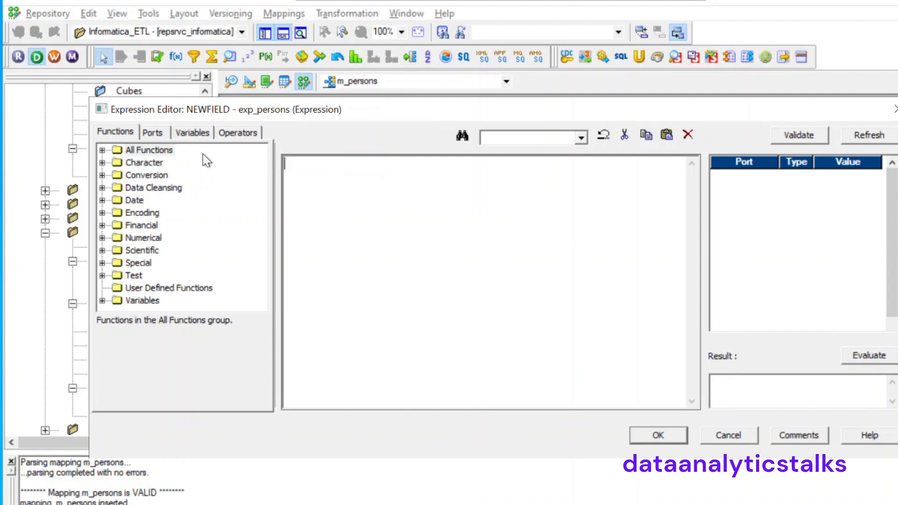
left_click(154, 132)
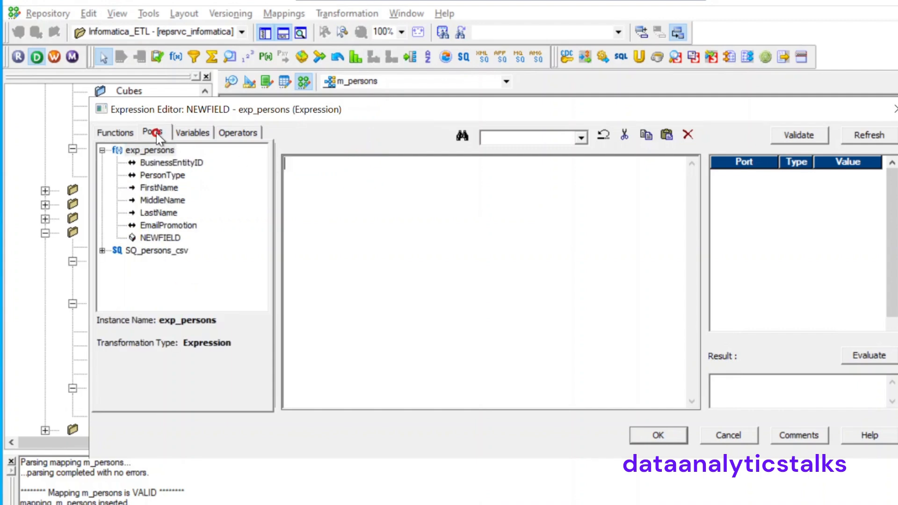
left_click(159, 188)
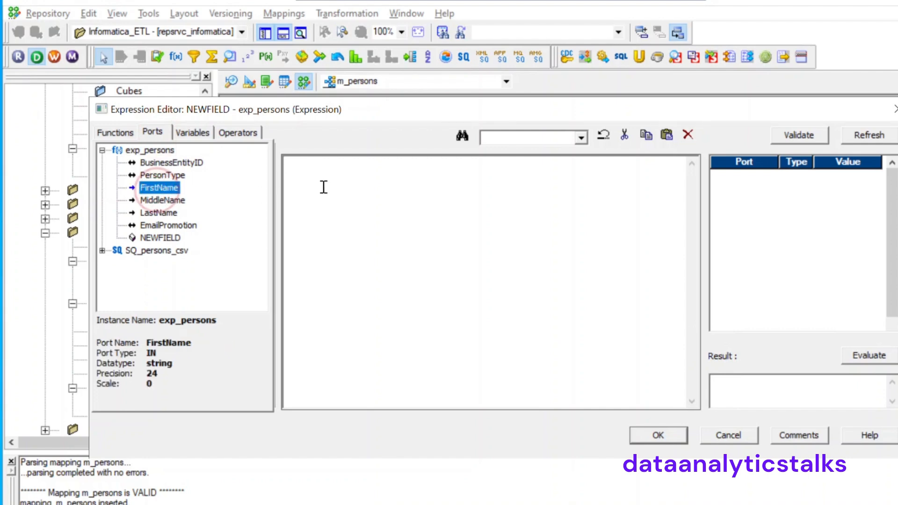
double_click(141, 187)
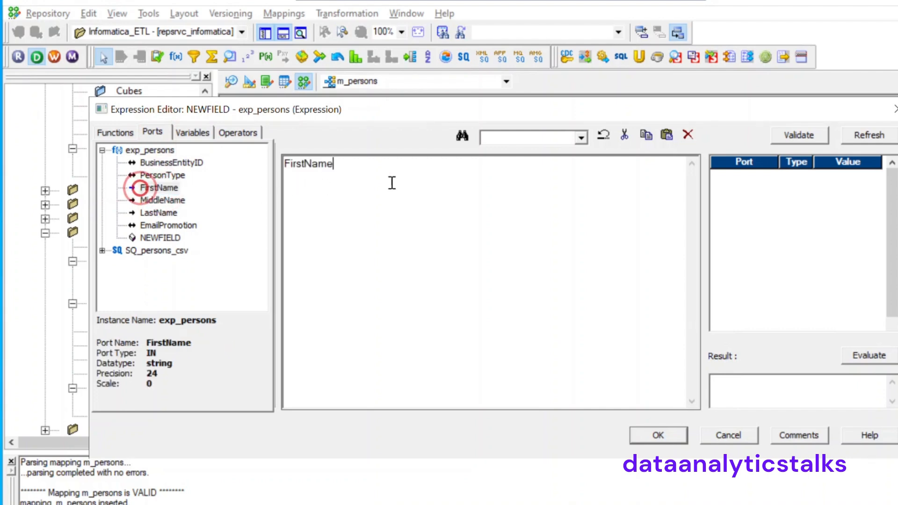
type("||")
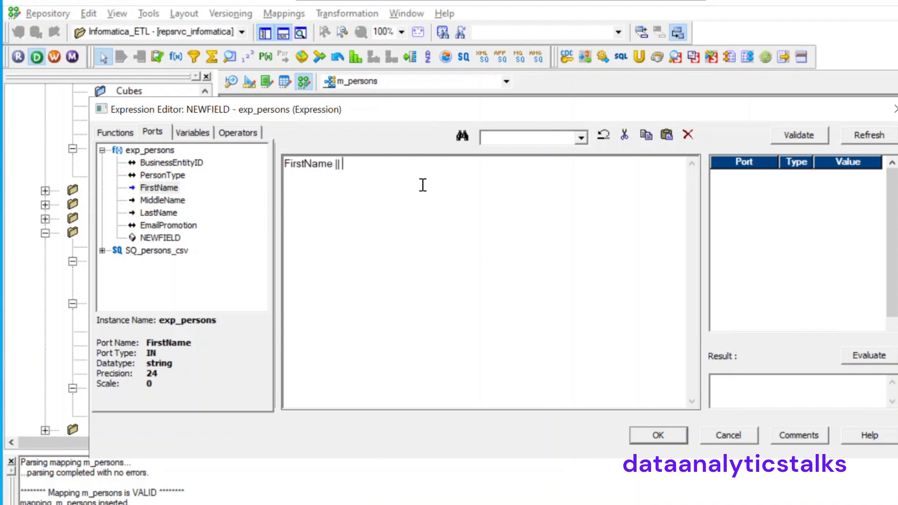
double_click(174, 199)
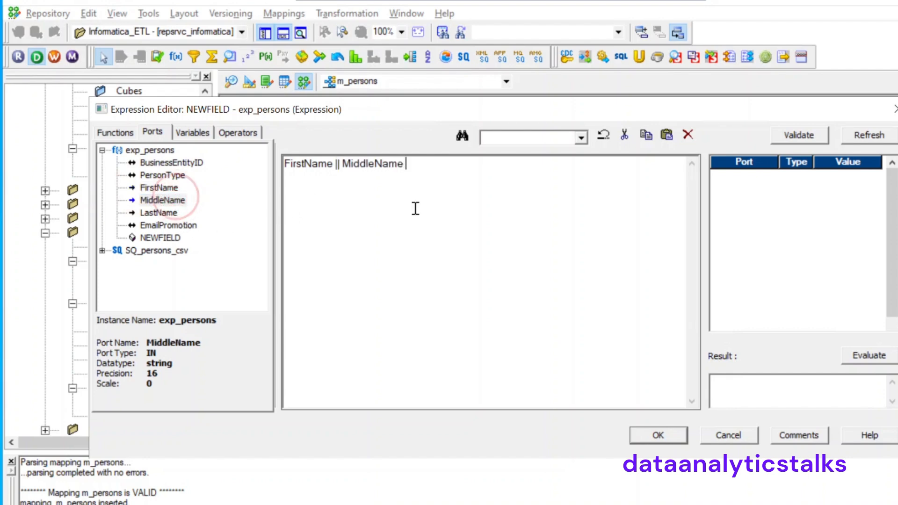
type("||")
double_click(167, 208)
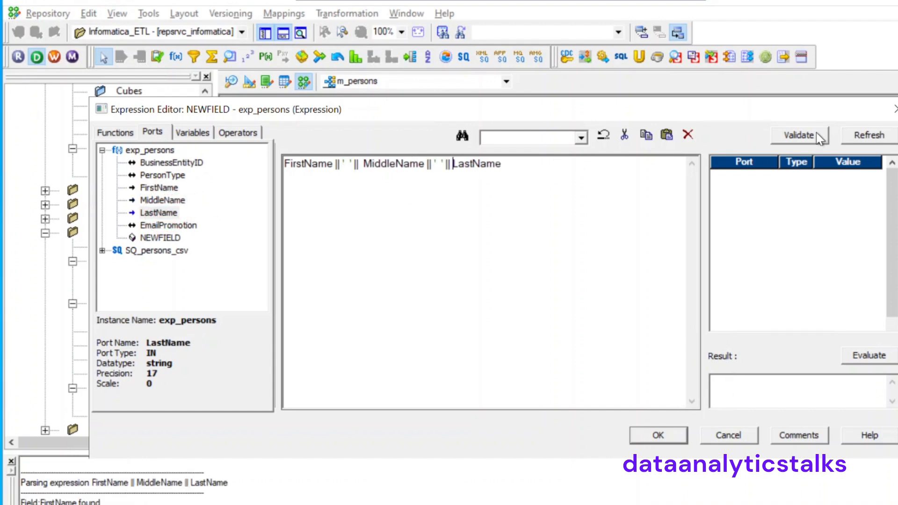
Step: Validate the variable port's name-concatenation expression and accept it
left_click(816, 133)
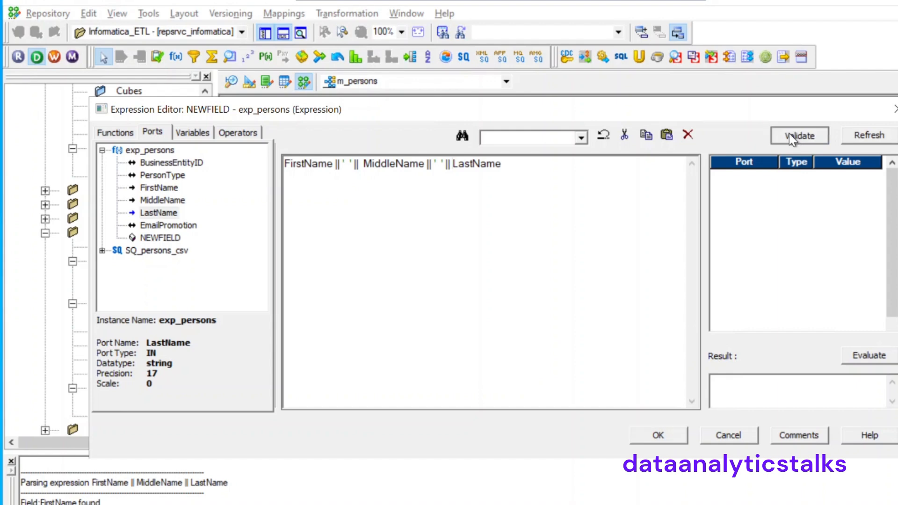
left_click(558, 322)
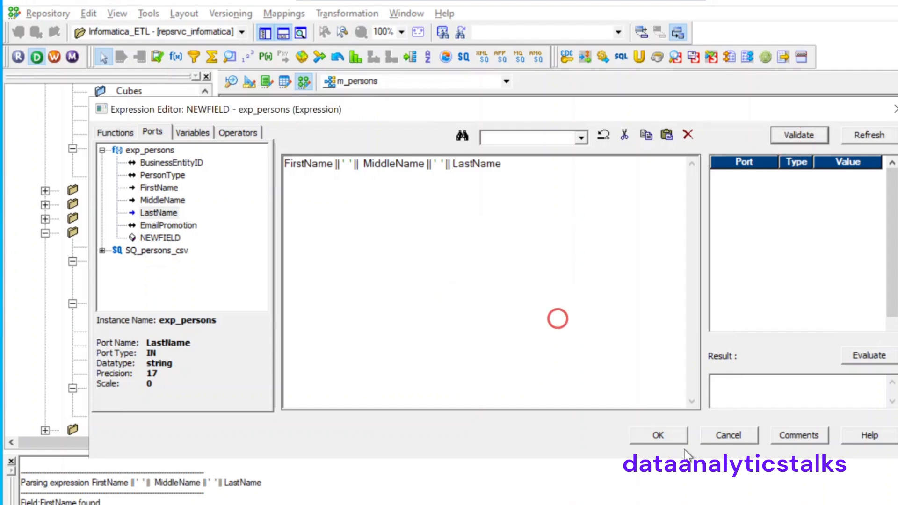
left_click(662, 436)
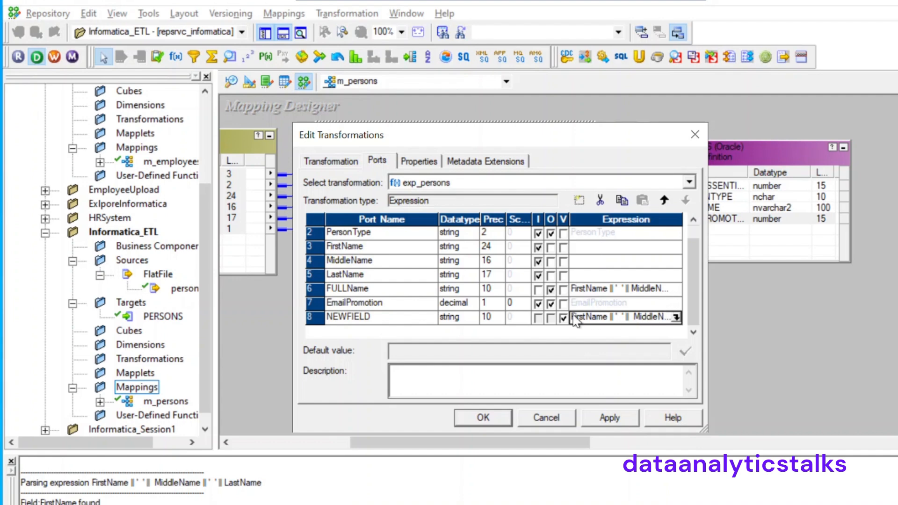
Step: Rename the new variable port in exp_persons as v_fullname
left_click(380, 320)
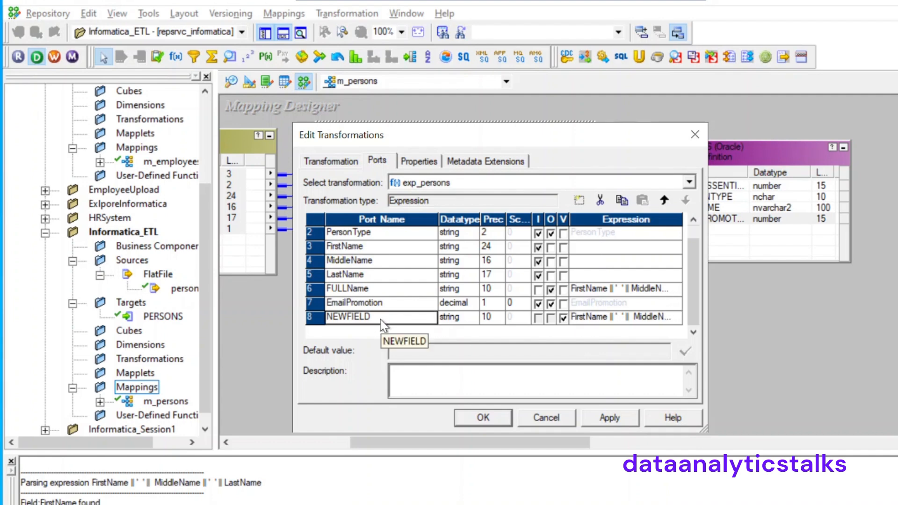
left_click(374, 317)
key("BackSpace")
key("BackSpace")
key("BackSpace")
key("BackSpace")
key("BackSpace")
key("BackSpace")
key("BackSpace")
key("BackSpace")
type("v")
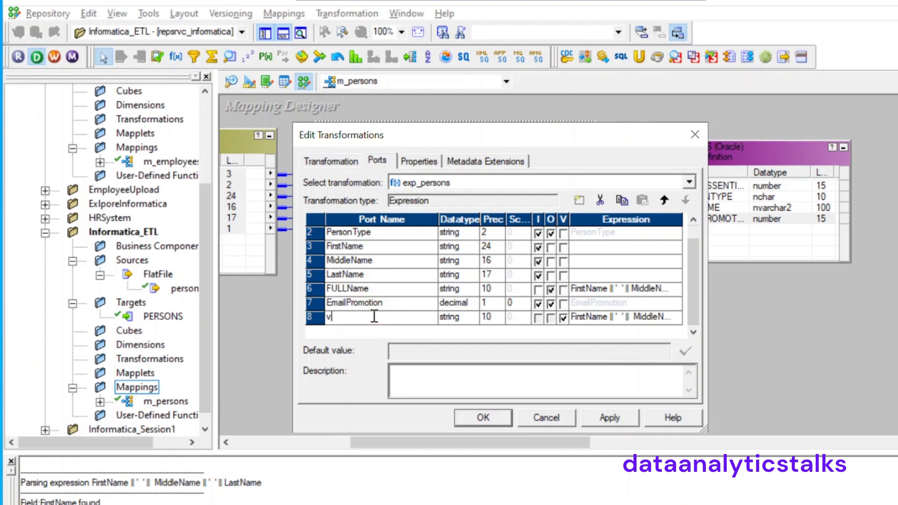
type("_fullname")
Step: Comment out the existing name-concatenation expression of the FULLName port with -- and start a new line below it
left_click(655, 289)
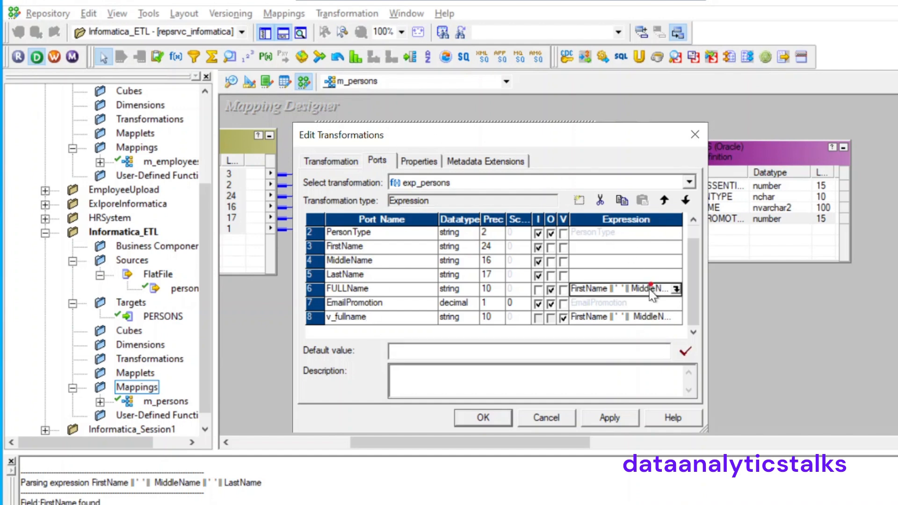
left_click(677, 289)
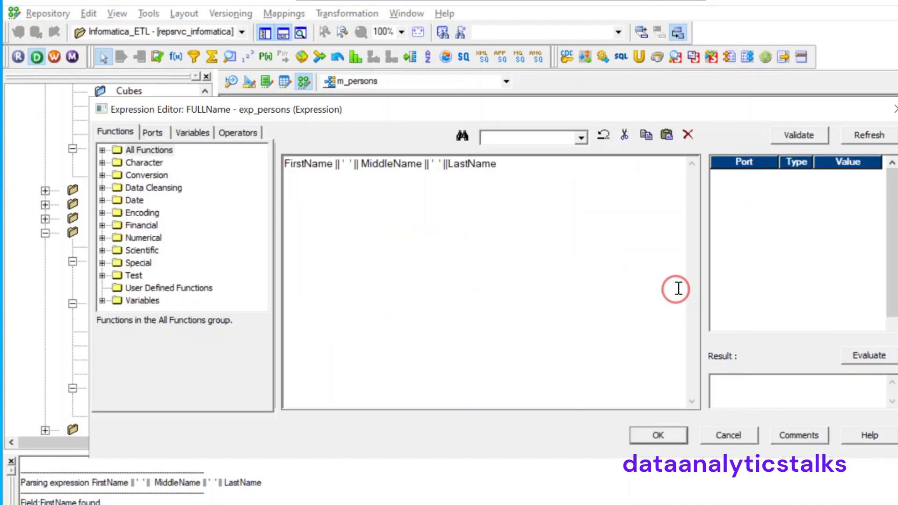
left_click_drag(514, 168, 254, 170)
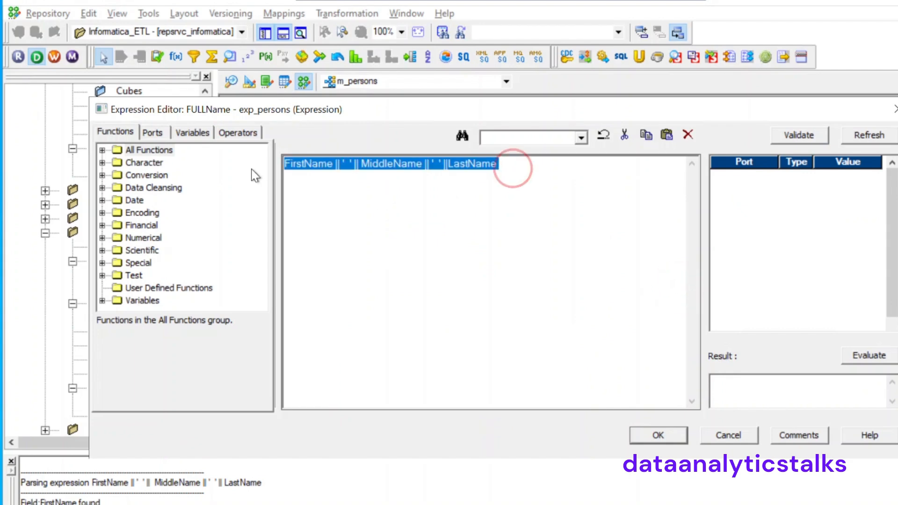
key("Delete")
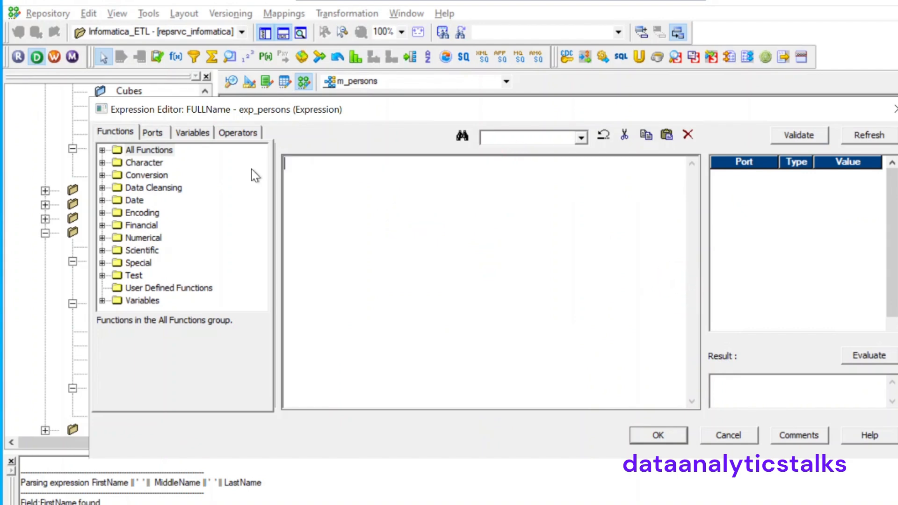
type("FirstName || ' ' || MiddleName || ' ' ||LastName")
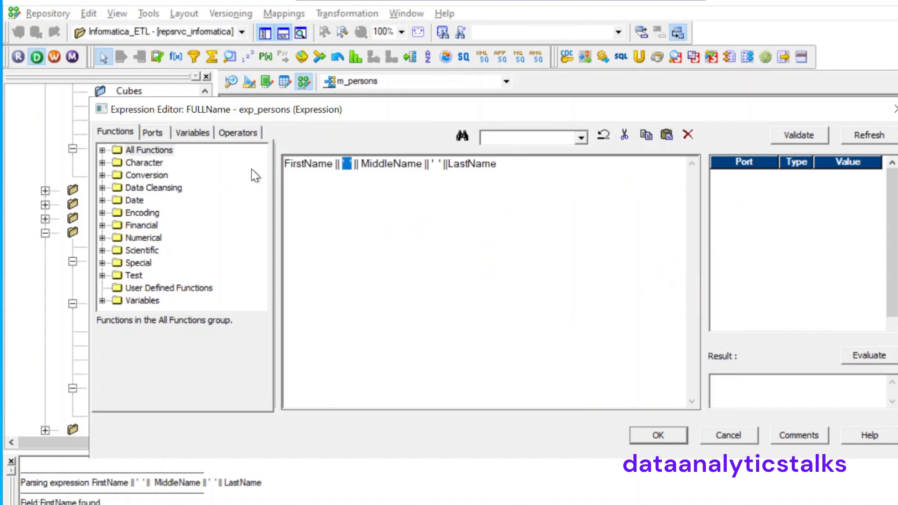
left_click(283, 164)
type("--")
left_click(551, 165)
key("Return")
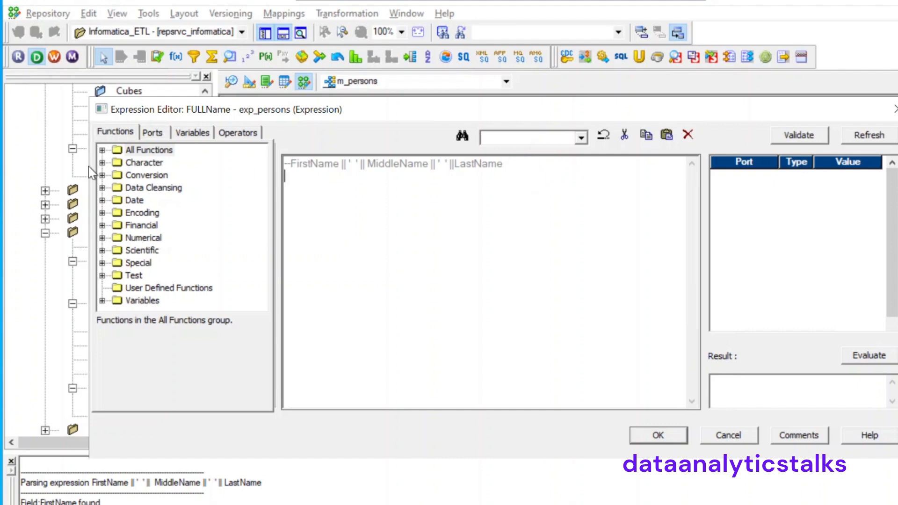
Step: Insert the v_fullname port as FULLName's active expression, then apply and accept the exp_persons changes
left_click(204, 134)
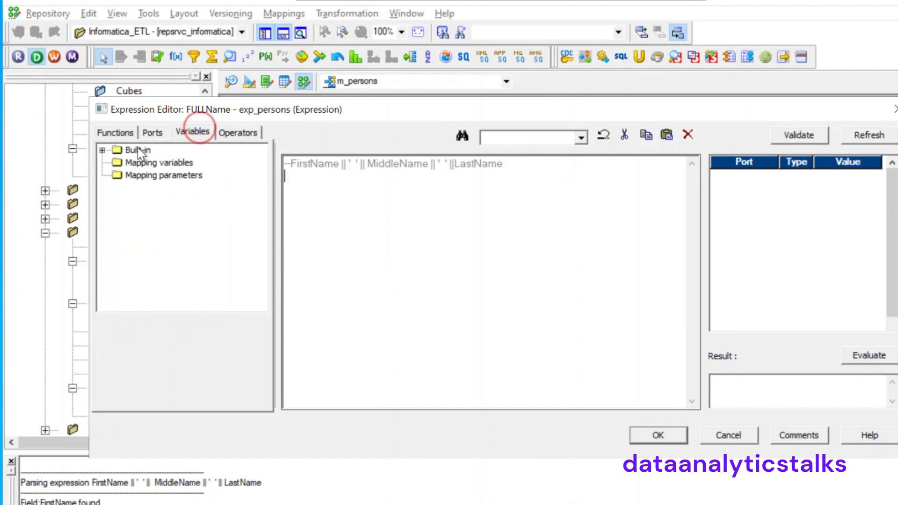
left_click(153, 133)
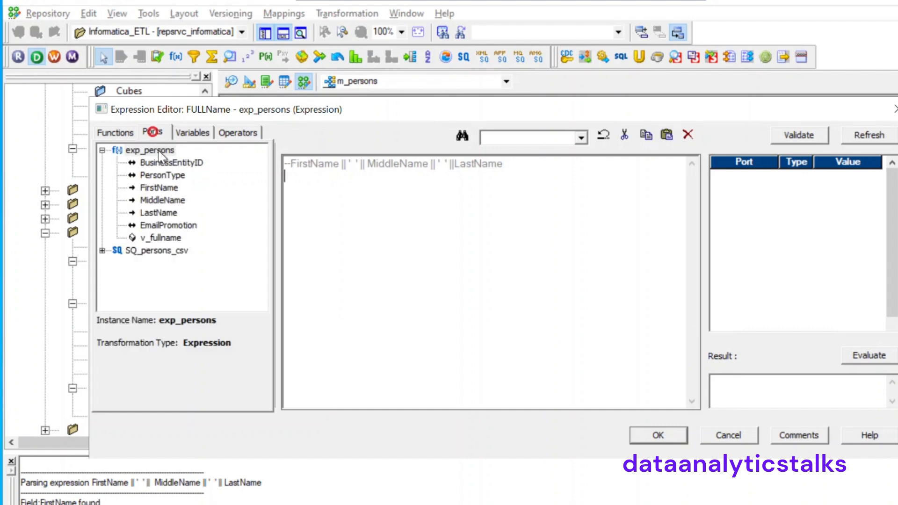
double_click(164, 238)
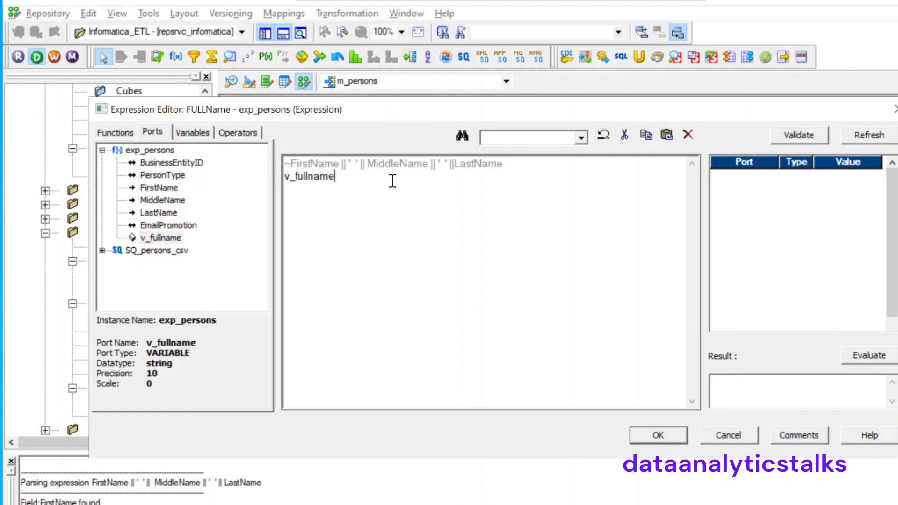
left_click(650, 435)
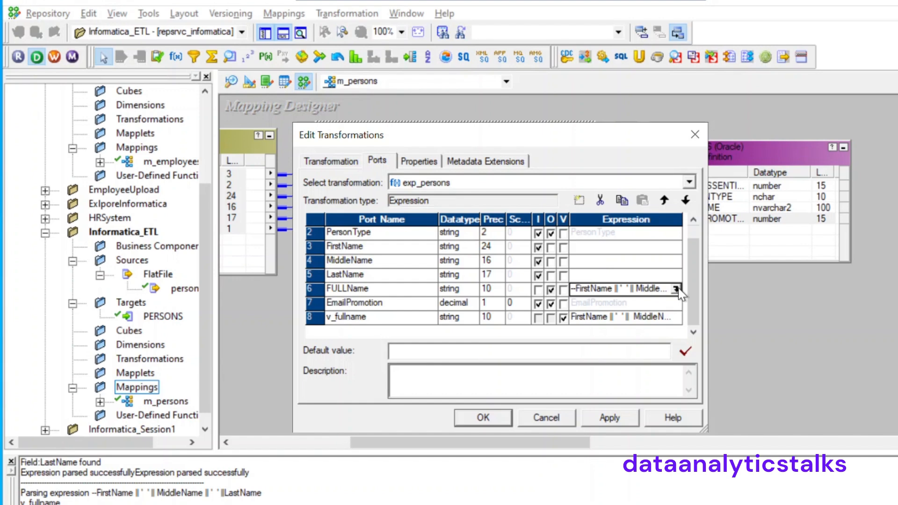
left_click(610, 419)
left_click(486, 419)
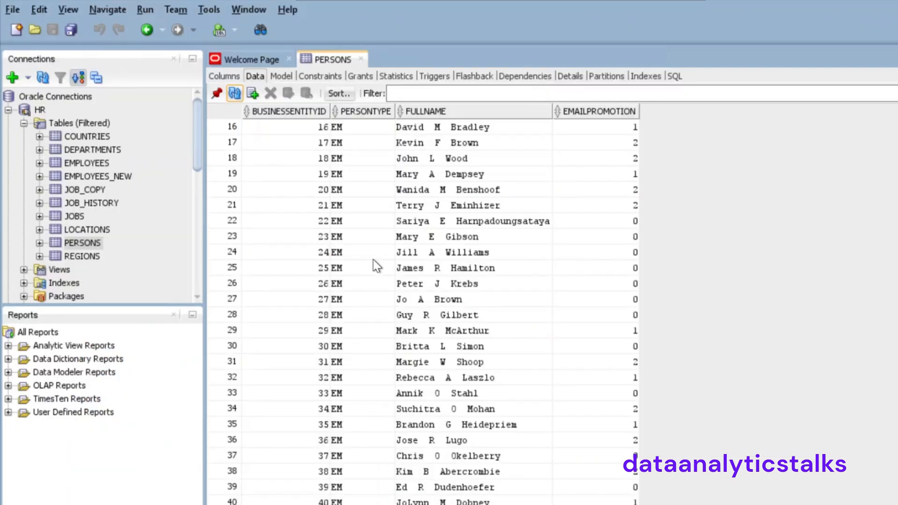
Step: Switch to SQL Developer and truncate the PERSONS table with the drop storage option
left_click(826, 208)
left_click(894, 94)
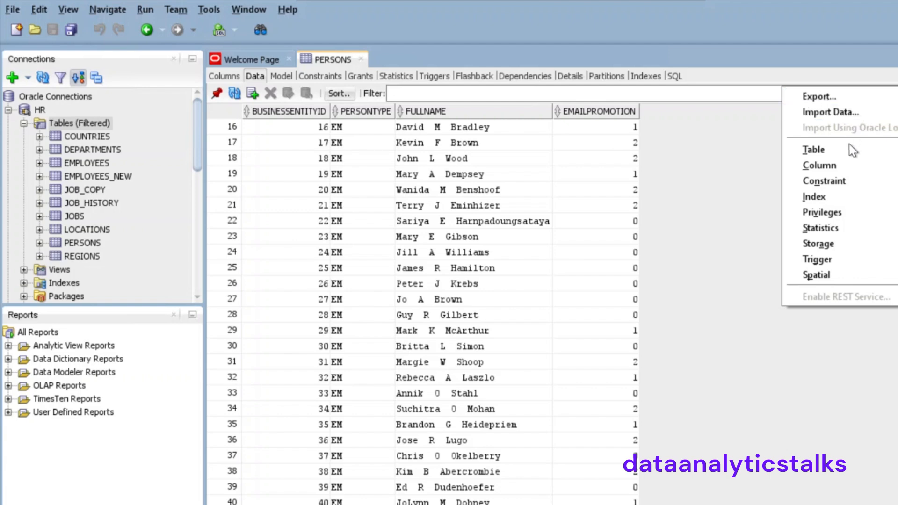
mouse_move(847, 168)
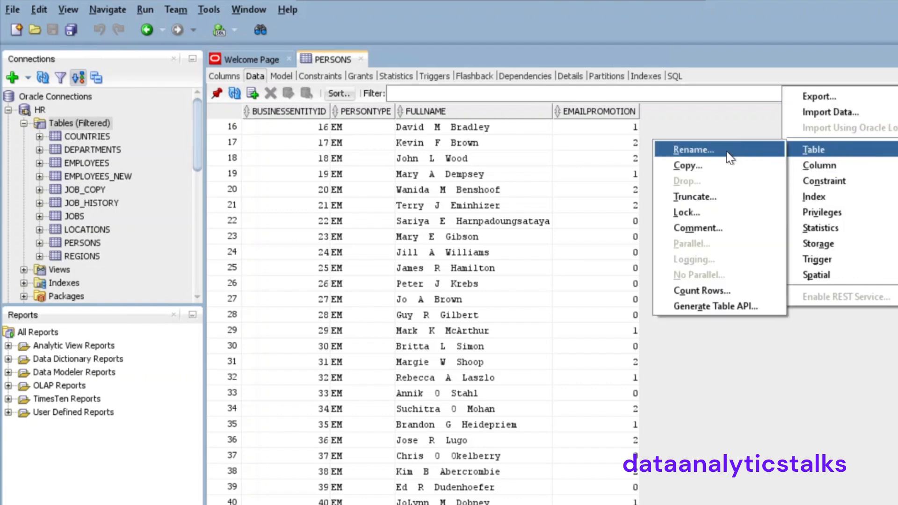
left_click(721, 197)
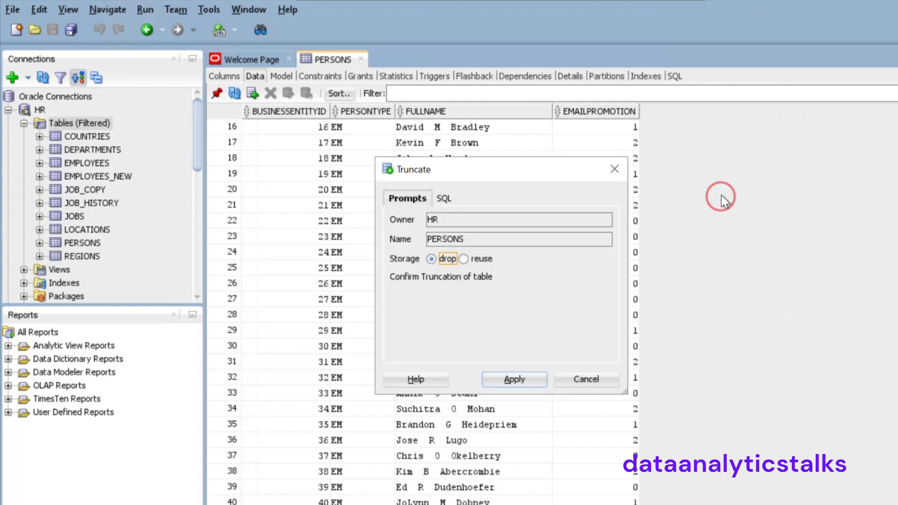
left_click(506, 380)
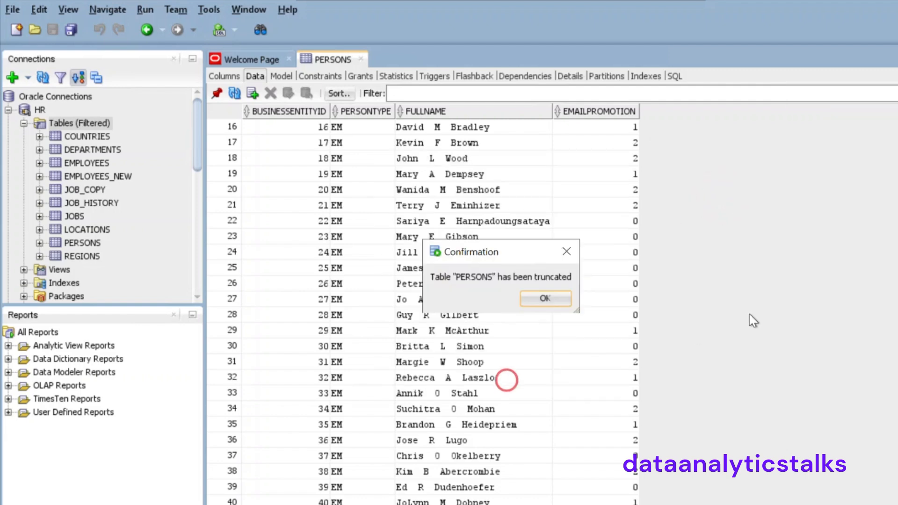
left_click(545, 299)
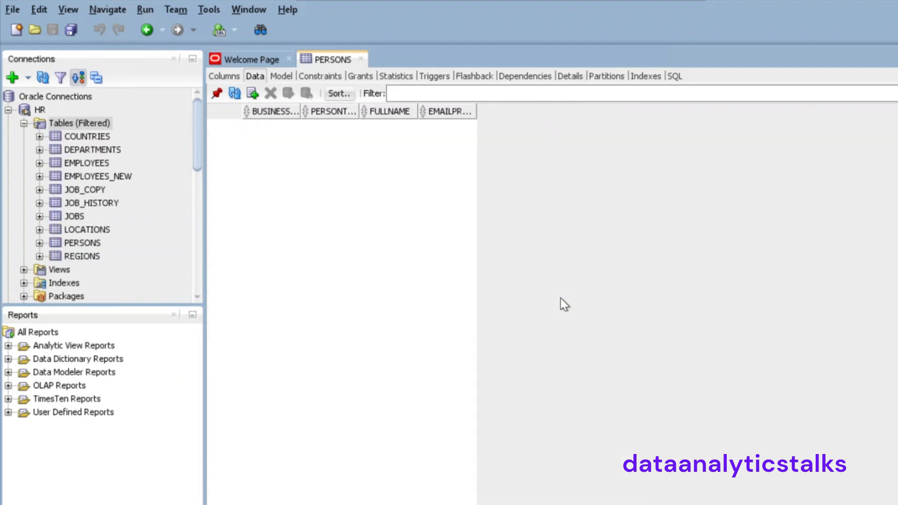
left_click(81, 243)
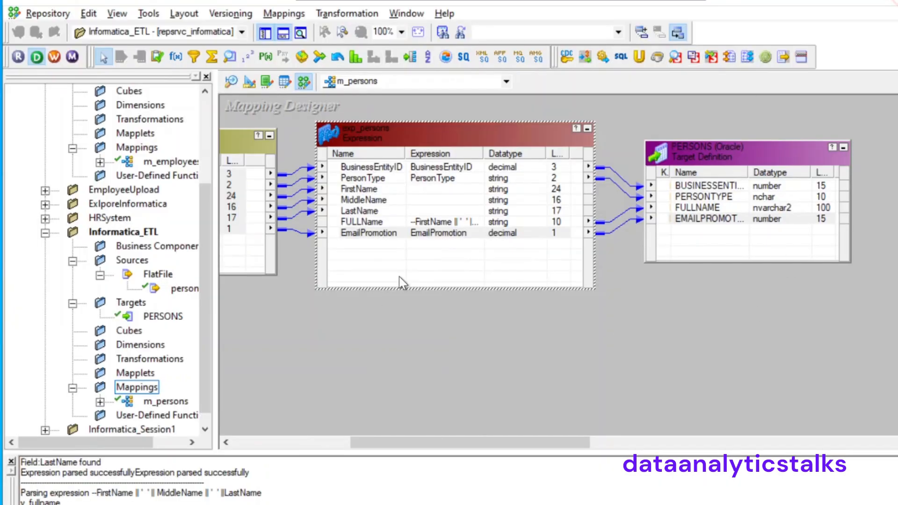
Step: Save the m_persons mapping in PowerCenter Designer and switch to Workflow Manager
left_click(47, 13)
left_click(57, 217)
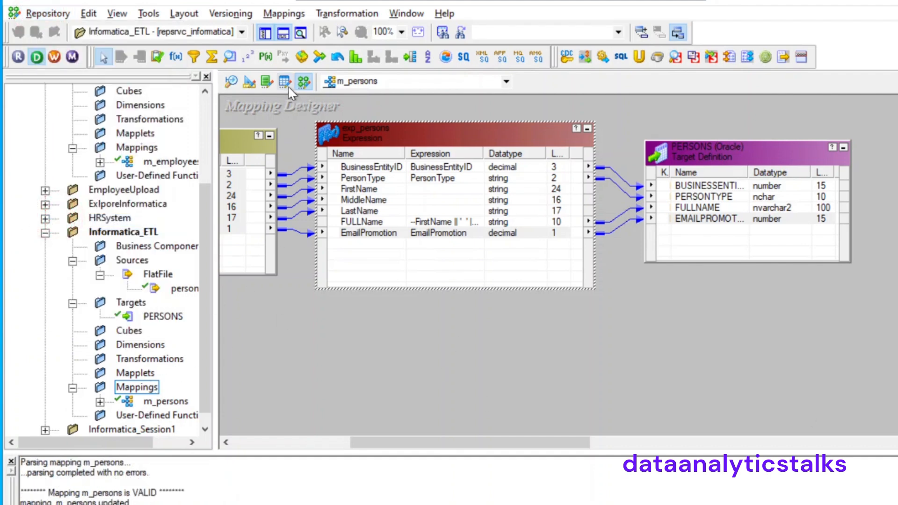
left_click(54, 57)
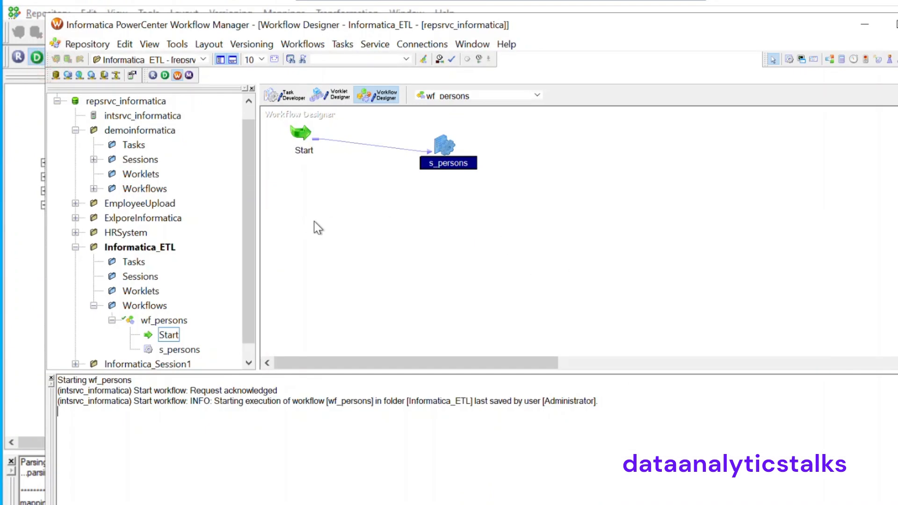
Step: Save the repository changes in Workflow Manager and start the wf_persons workflow
right_click(380, 169)
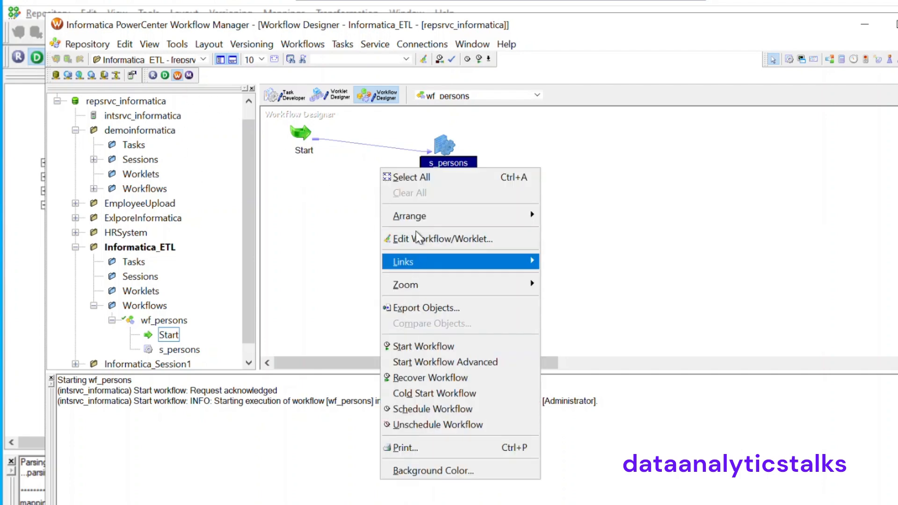
left_click(80, 44)
left_click(79, 44)
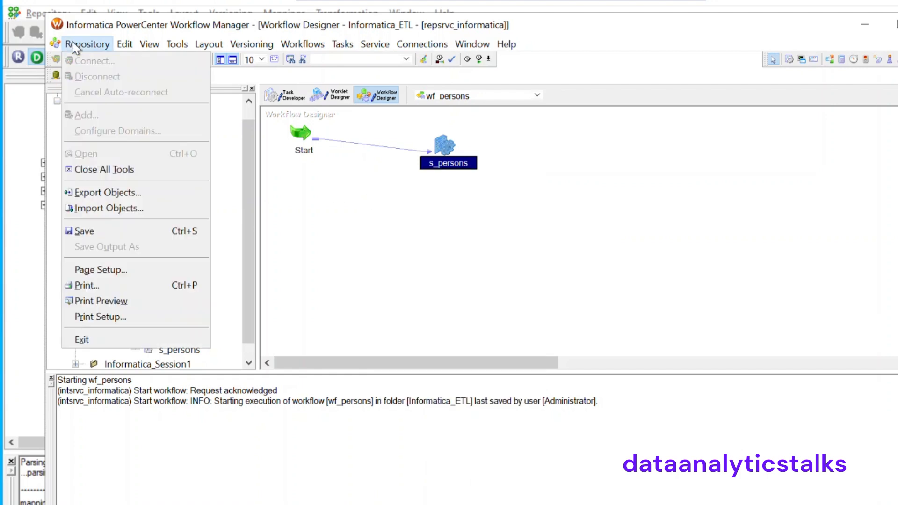
left_click(95, 232)
left_click(613, 354)
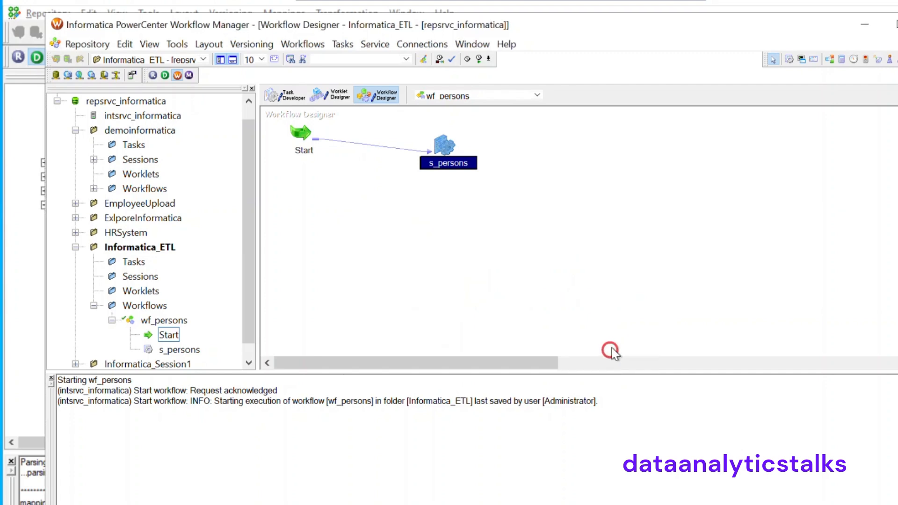
right_click(335, 176)
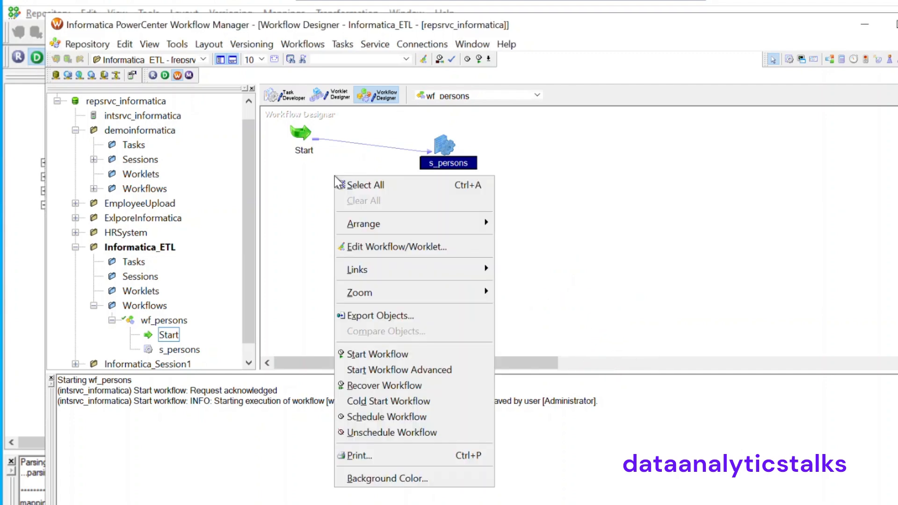
left_click(408, 356)
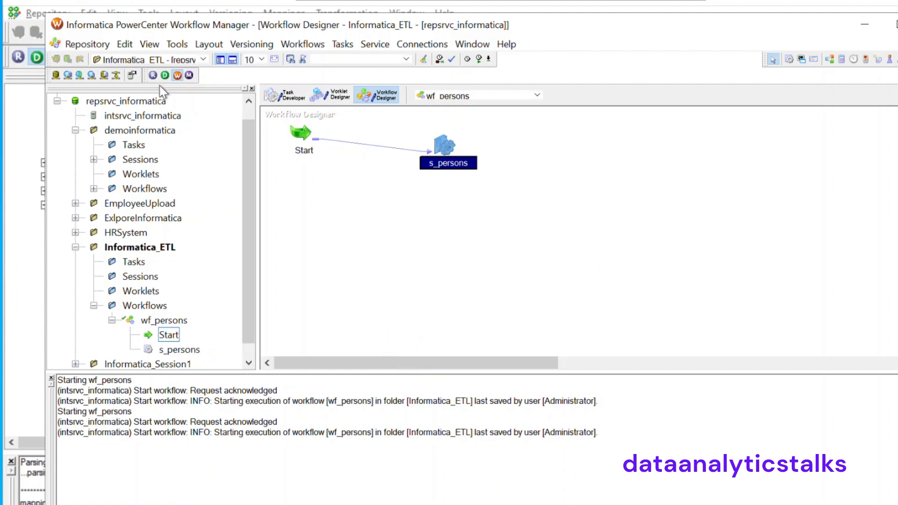
Step: Open Workflow Monitor and check the run status and row statistics of wf_persons and its s_persons session
left_click(189, 75)
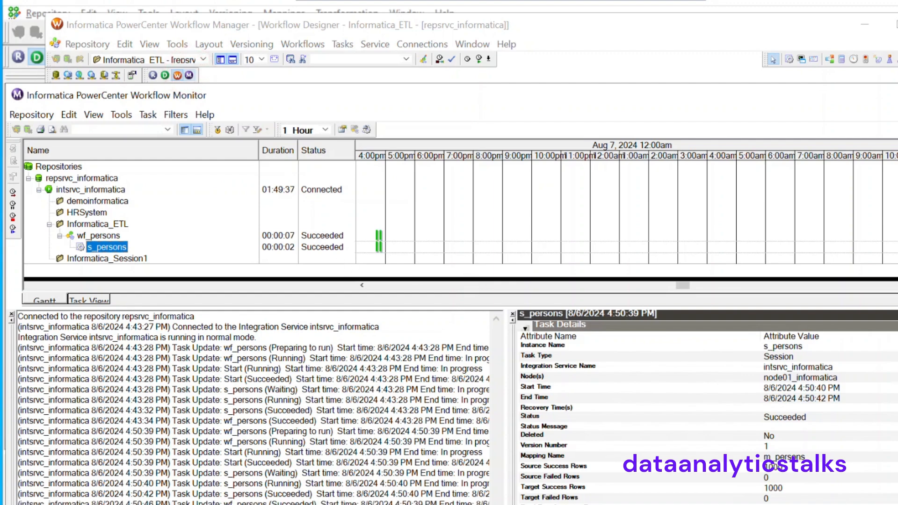
left_click(125, 260)
left_click(107, 236)
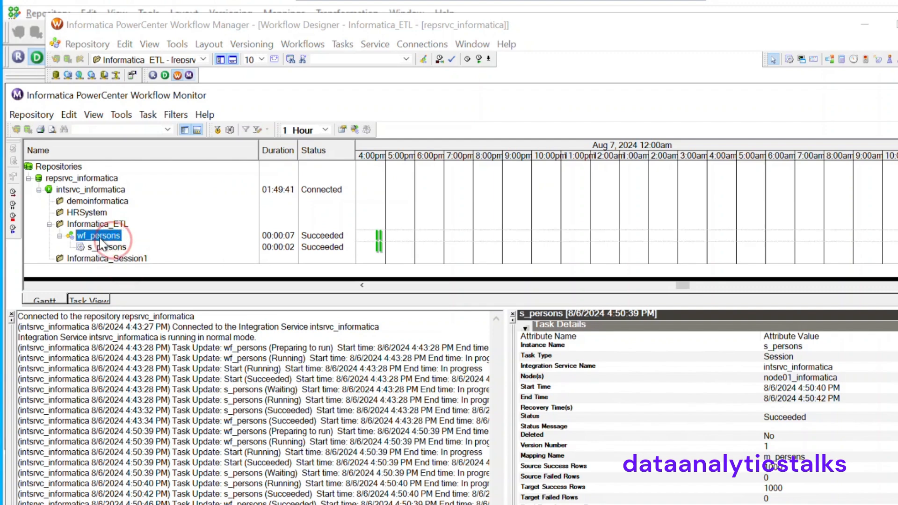
left_click(106, 246)
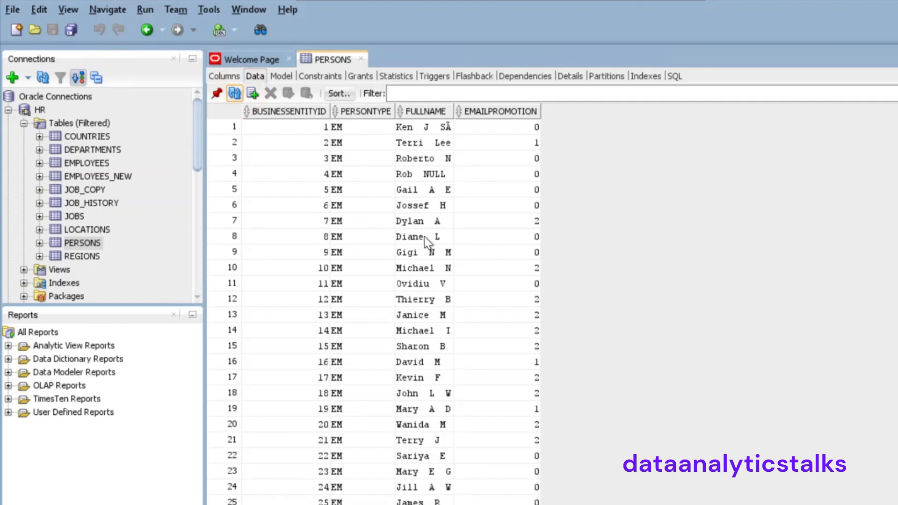
Step: Widen the FULLNAME column of PERSONS in SQL Developer, examine the reloaded names for completeness, and close Workflow Monitor
scroll(442, 328, "down", 5)
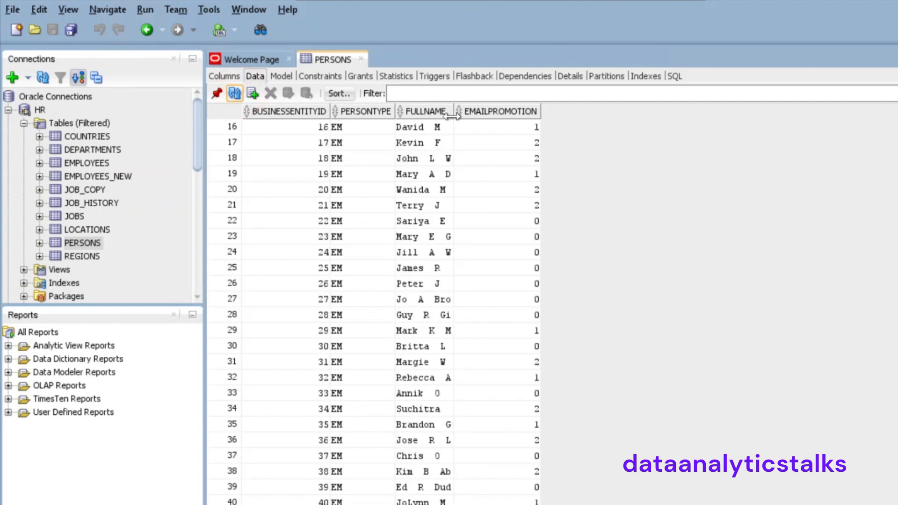
left_click_drag(454, 112, 610, 112)
scroll(488, 274, "up", 5)
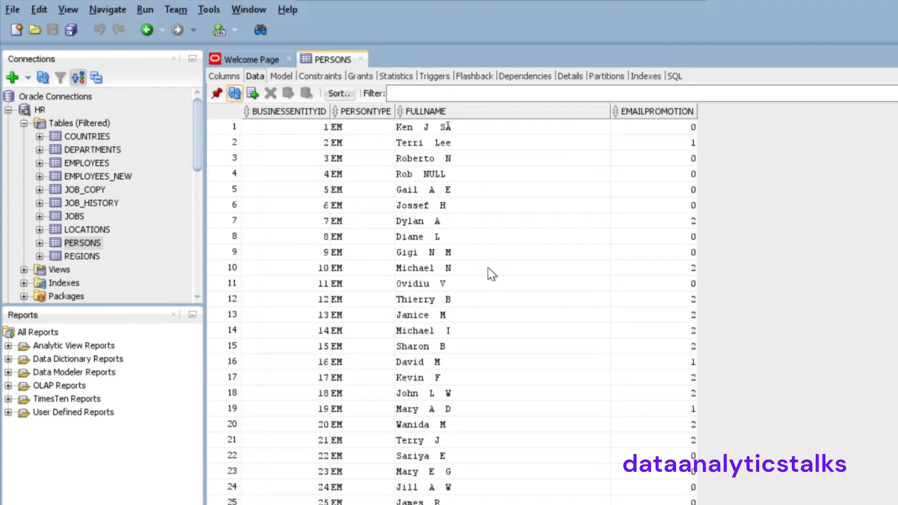
scroll(488, 273, "down", 6)
scroll(491, 274, "down", 6)
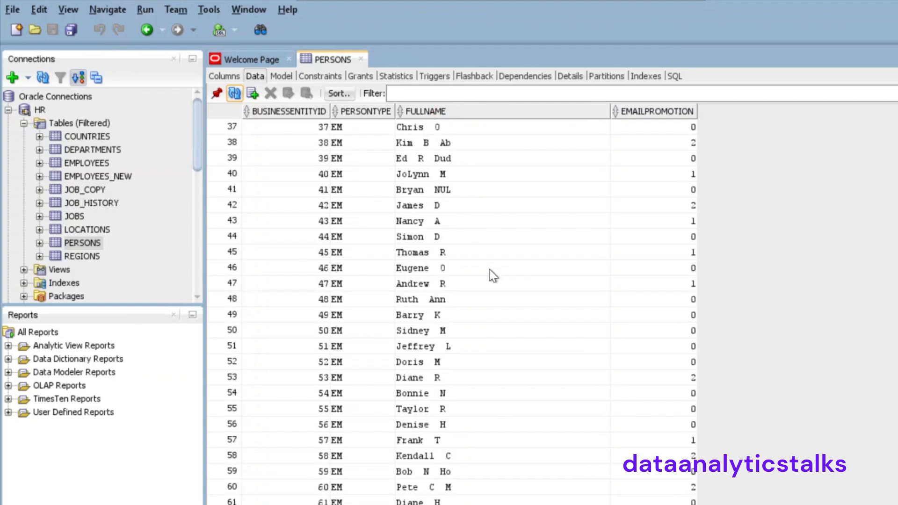
scroll(489, 270, "up", 12)
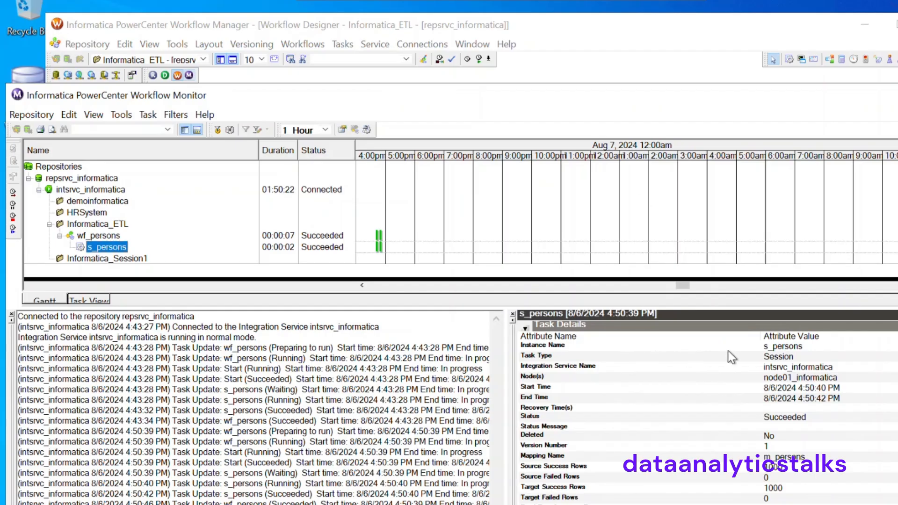
left_click(897, 95)
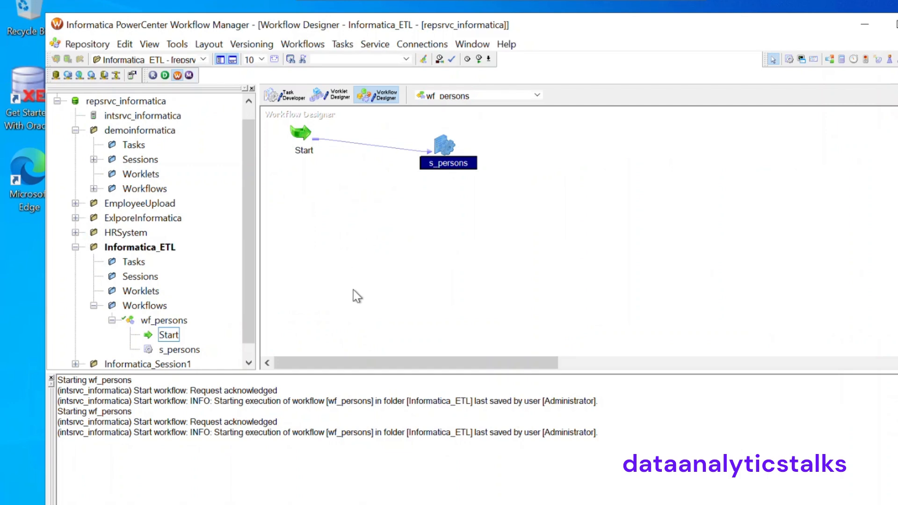